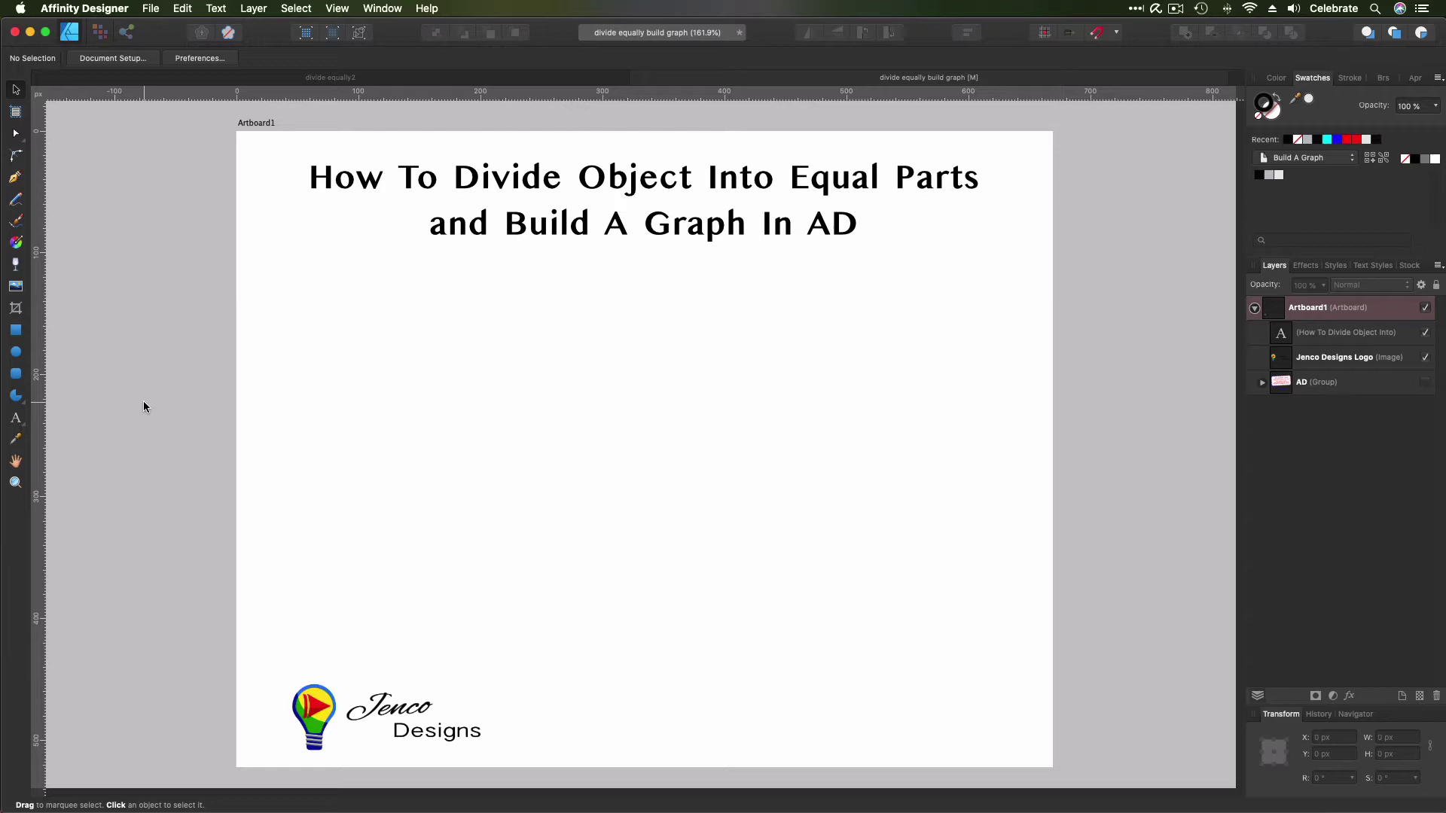
Step: Draw a 343.2 × 171.8 px outlined rectangle below the title and duplicate its layer
{"action": "left_click", "coordinate": [16, 331]}
{"action": "left_click_drag", "start_coordinate": [415, 333], "coordinate": [839, 549]}
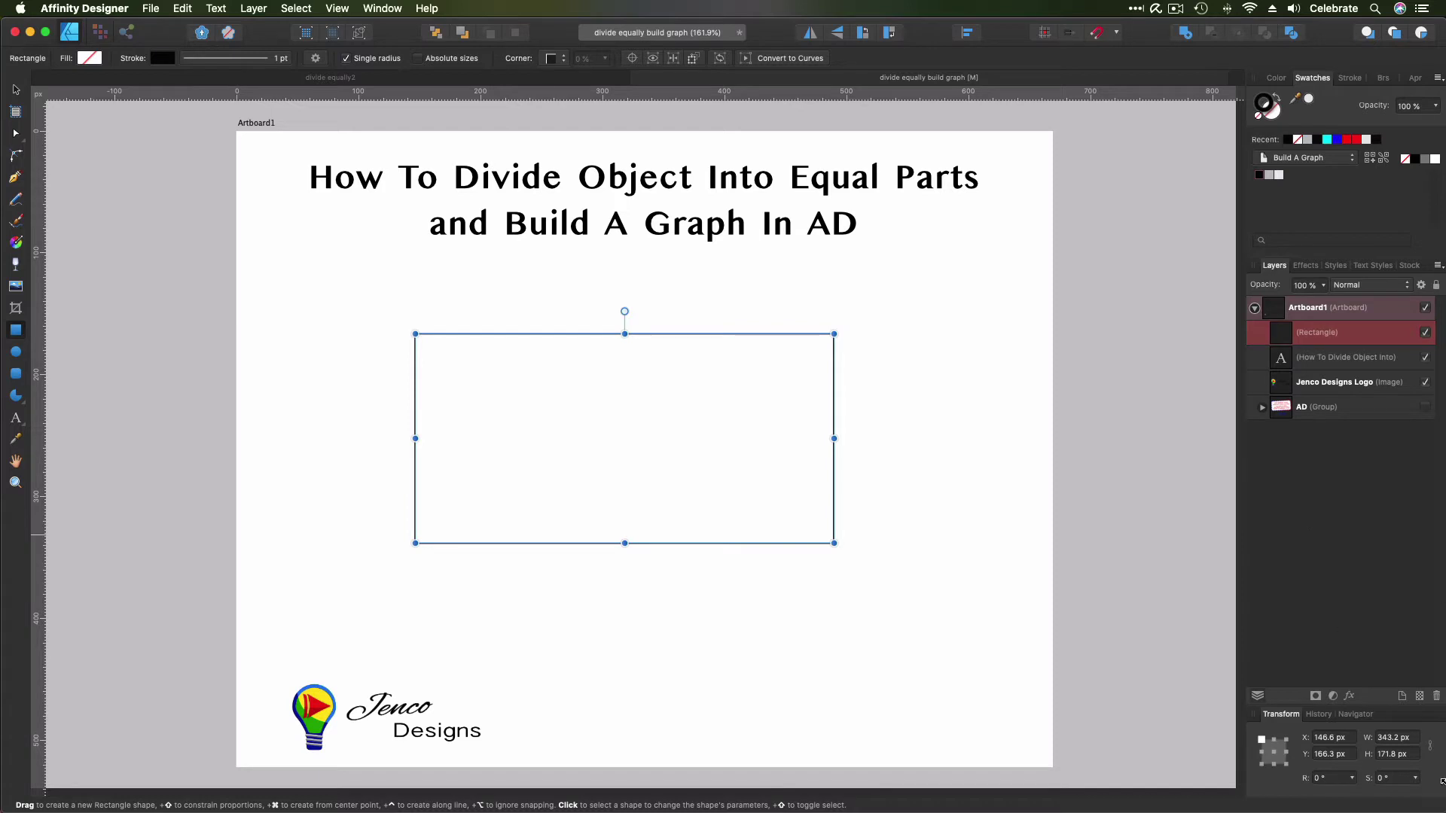
{"action": "left_click", "coordinate": [1330, 337]}
{"action": "right_click", "coordinate": [1330, 338]}
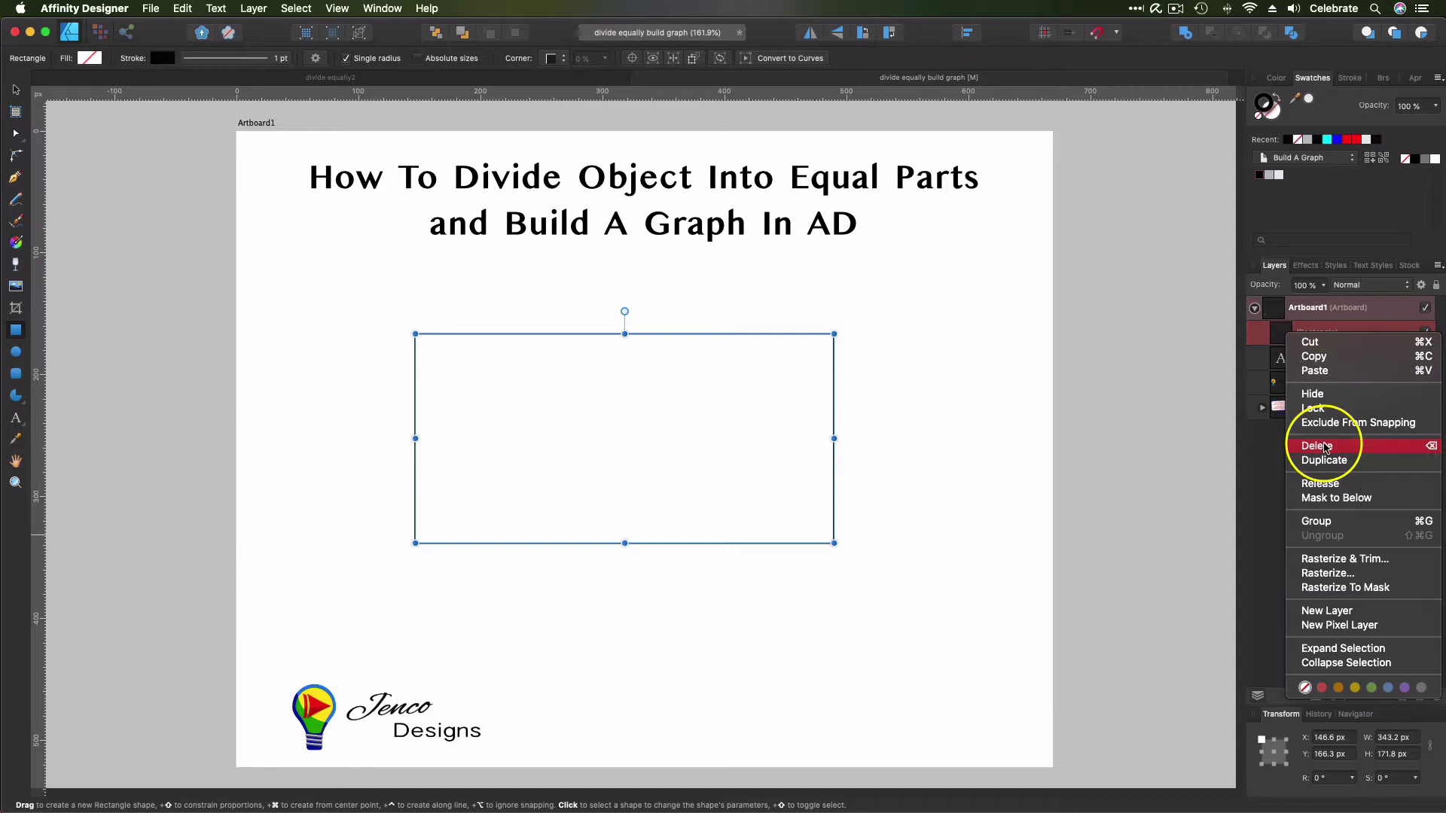
{"action": "left_click", "coordinate": [1327, 461]}
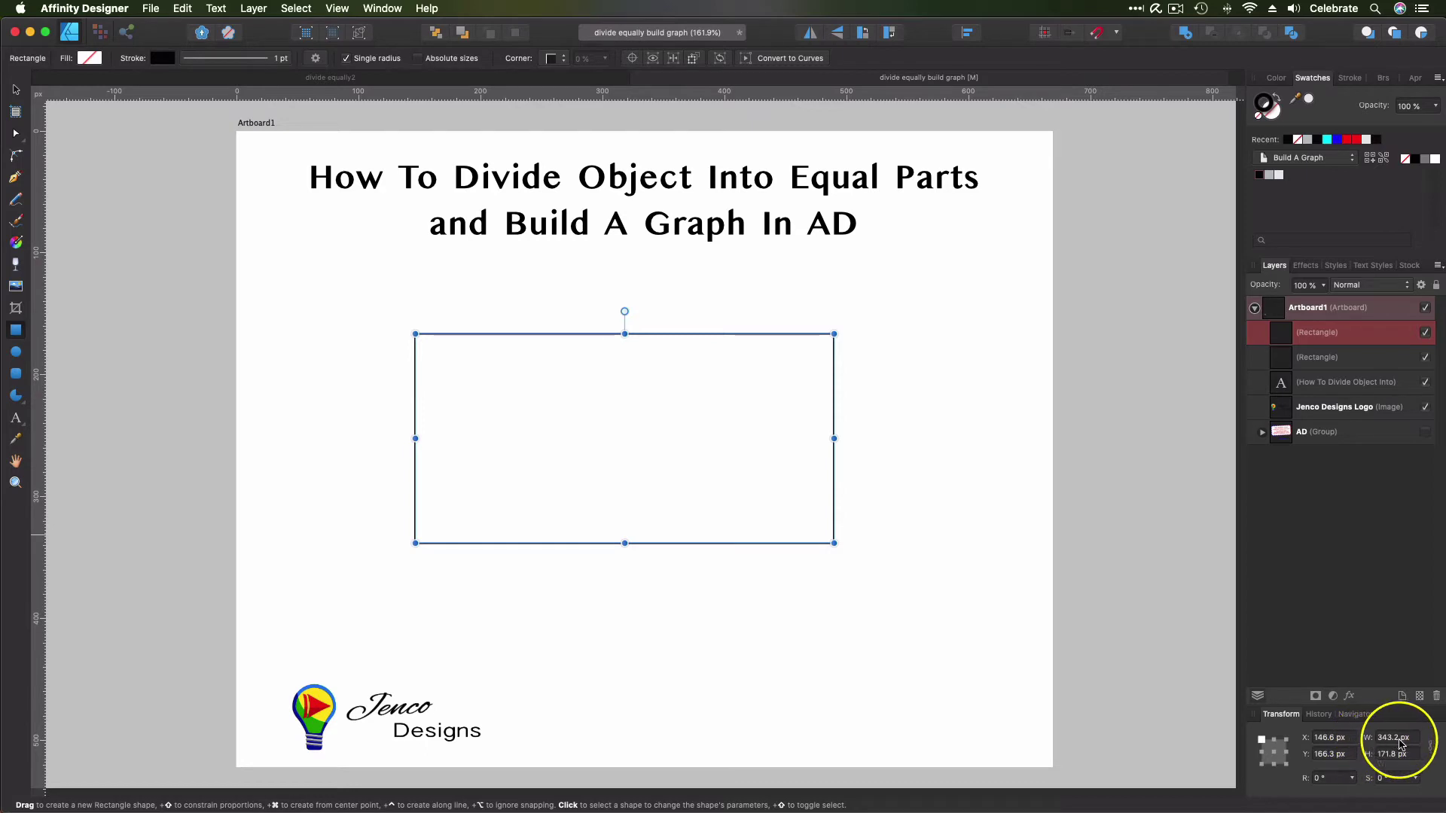
Step: Narrow the copy to 114.4 px wide (343.2/3) and place it at the big rectangle's left end
{"action": "left_click", "coordinate": [1401, 744]}
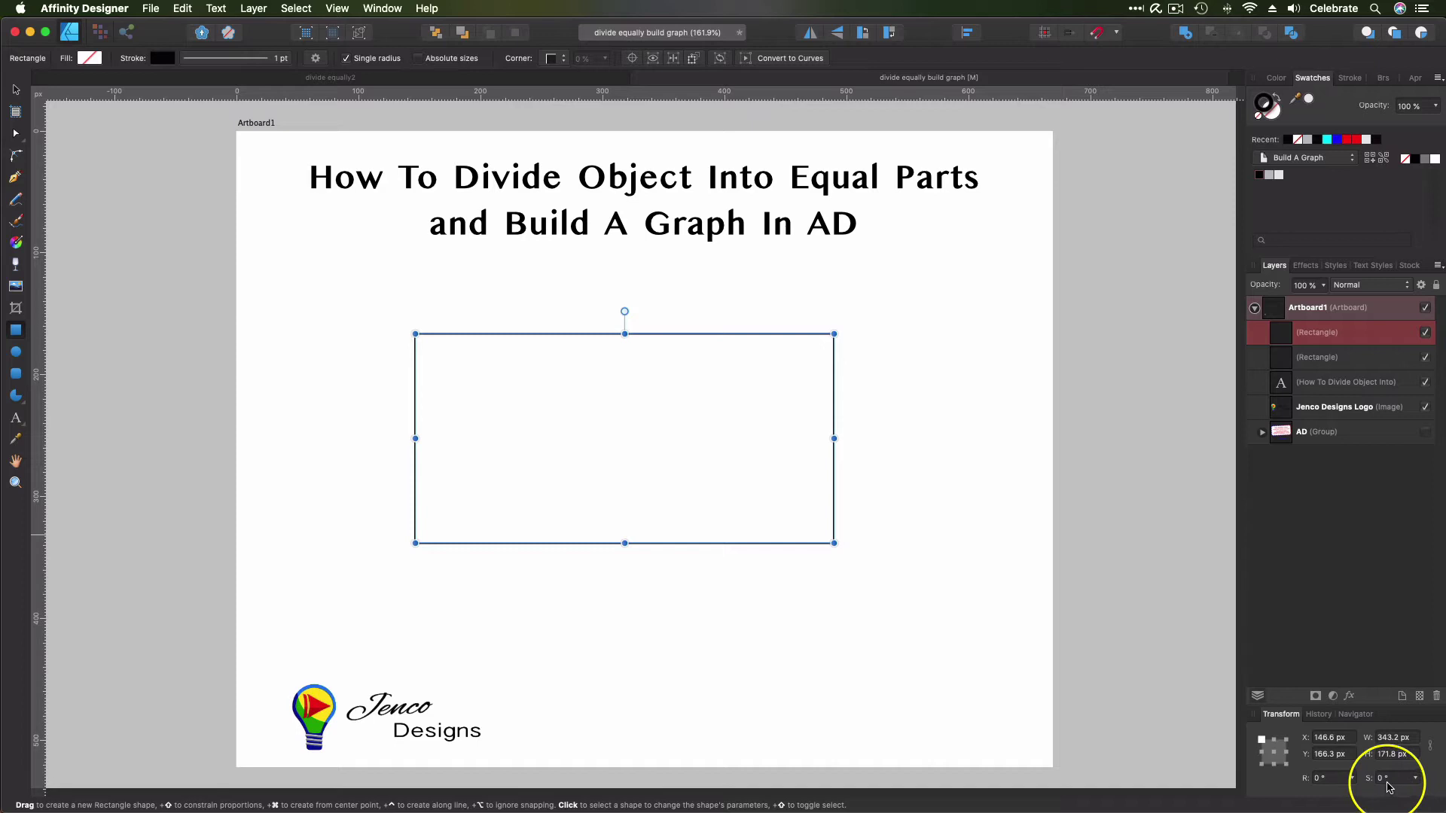
{"action": "key", "text": "shift+End"}
{"action": "type", "text": "/3"}
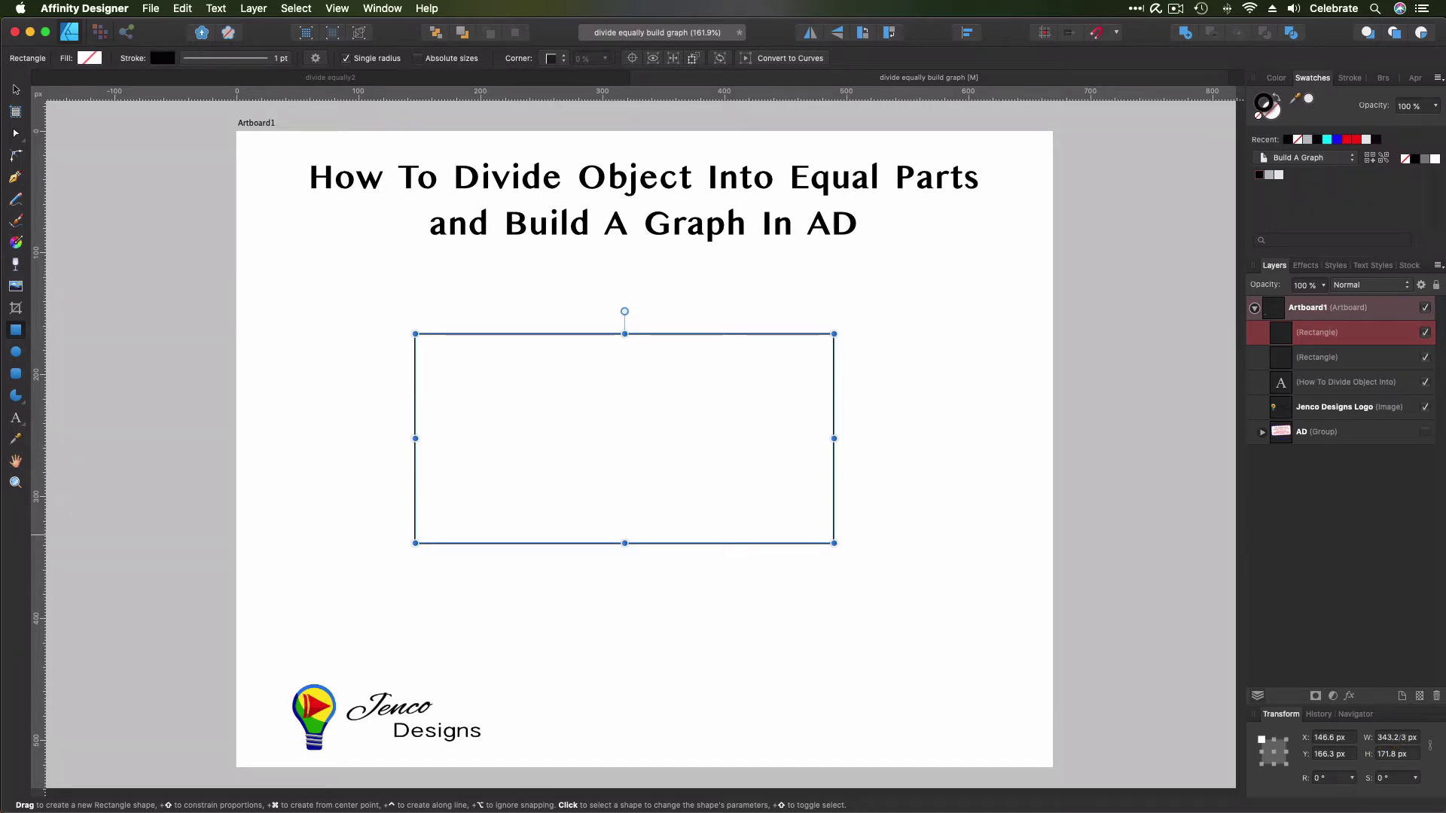
{"action": "key", "text": "Return"}
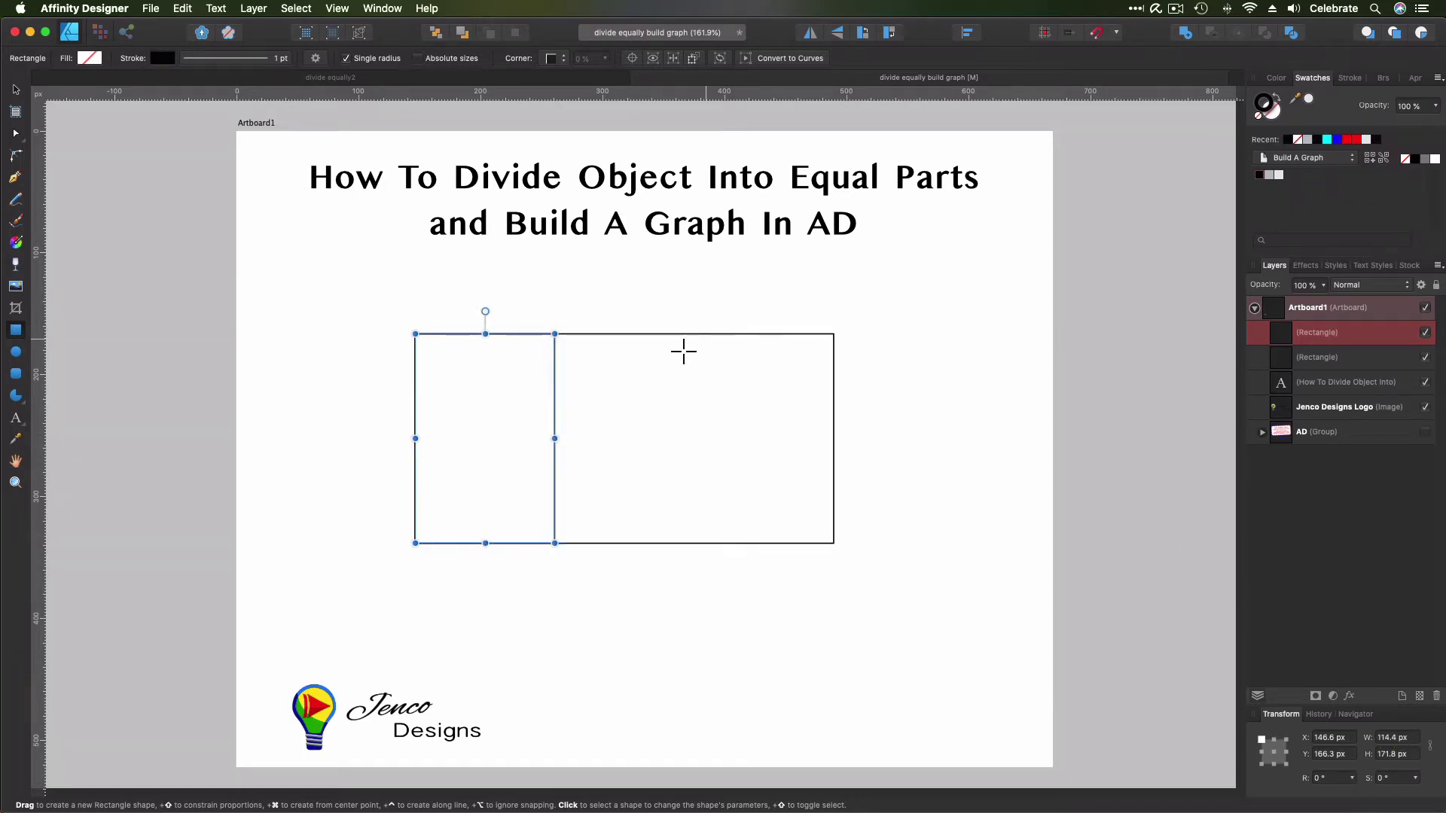
{"action": "mouse_move", "coordinate": [540, 334]}
{"action": "left_mouse_down"}
{"action": "mouse_move", "coordinate": [558, 374]}
{"action": "mouse_move", "coordinate": [692, 462]}
{"action": "mouse_move", "coordinate": [653, 343]}
{"action": "mouse_move", "coordinate": [639, 346]}
{"action": "mouse_move", "coordinate": [816, 339]}
{"action": "mouse_move", "coordinate": [494, 332]}
{"action": "mouse_move", "coordinate": [541, 334]}
{"action": "left_mouse_up"}
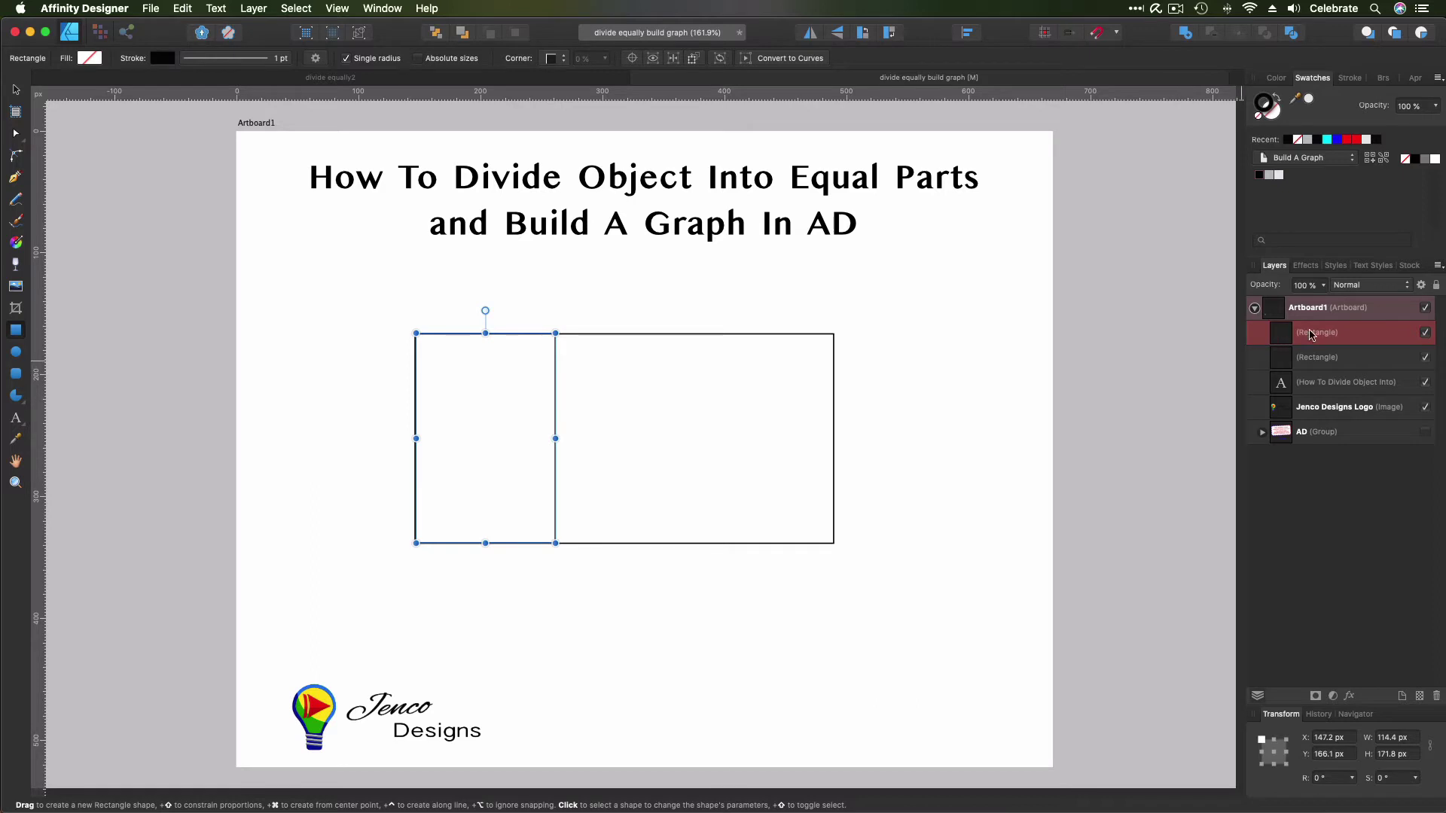
Step: Make two more copies of the narrow bar and turn the one moved to the right end solid black
{"action": "right_click", "coordinate": [1311, 334]}
{"action": "left_click", "coordinate": [1322, 455]}
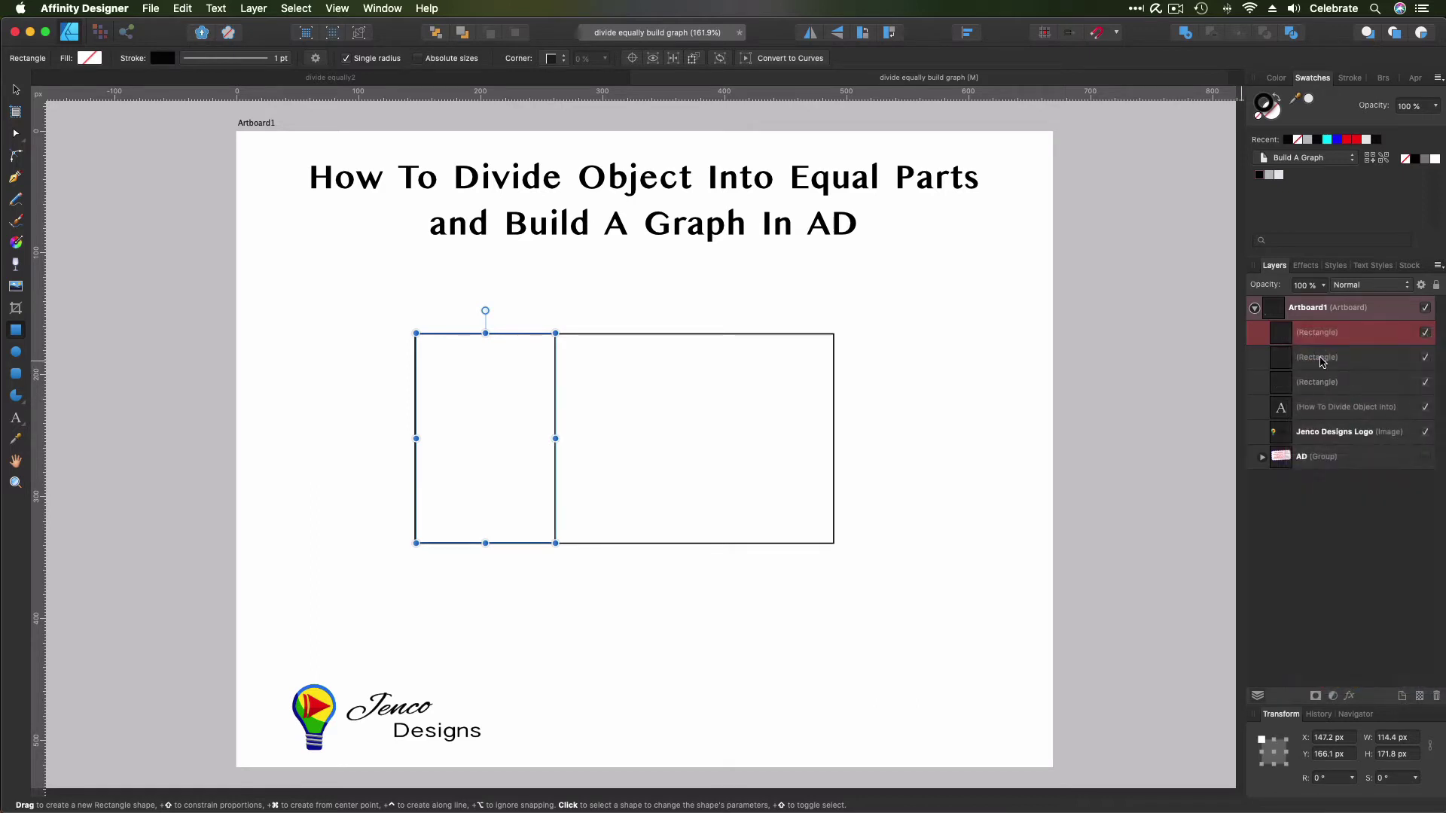
{"action": "right_click", "coordinate": [1323, 340]}
{"action": "left_click", "coordinate": [1324, 463]}
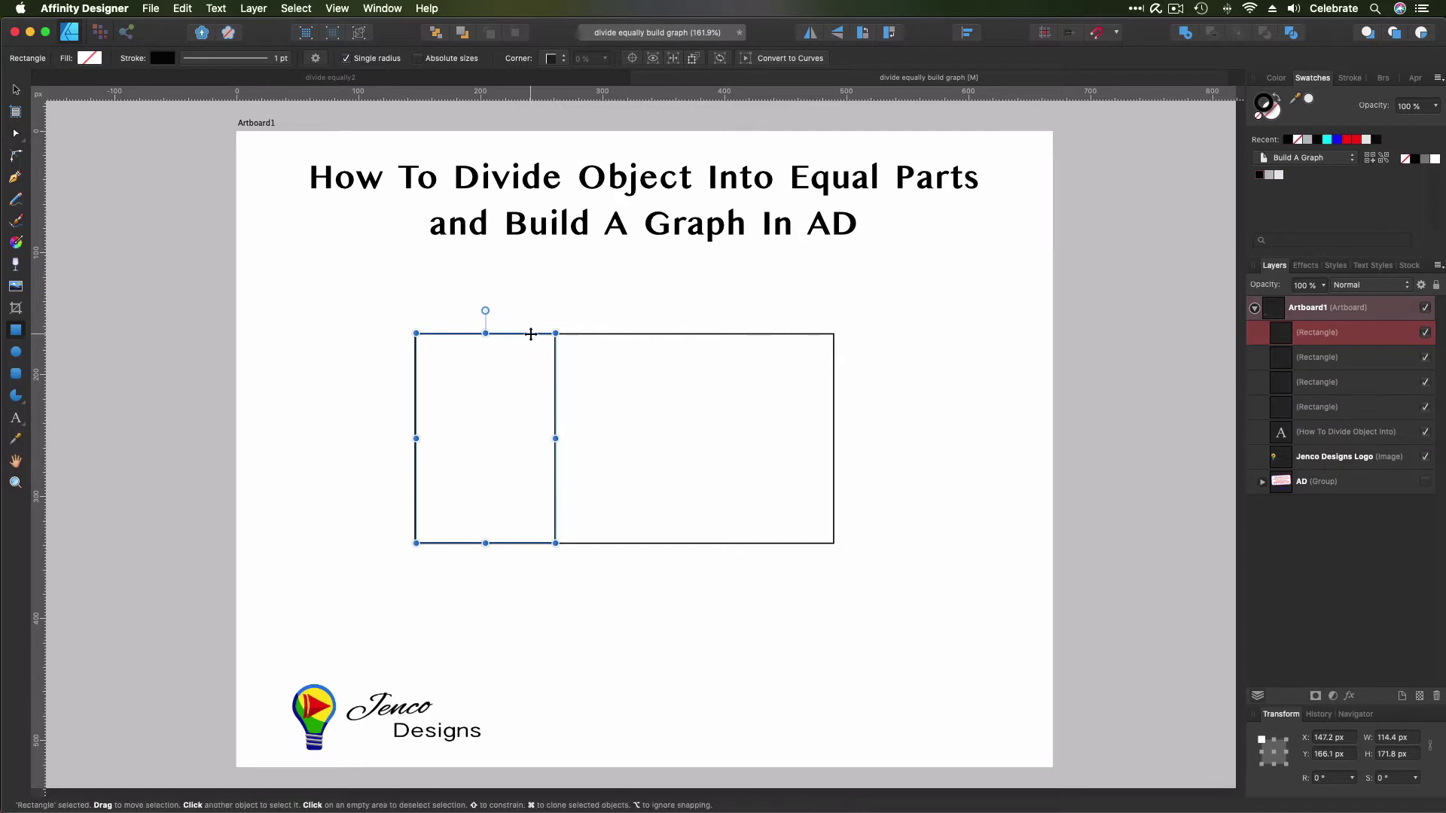
{"action": "left_click_drag", "start_coordinate": [532, 334], "coordinate": [810, 335]}
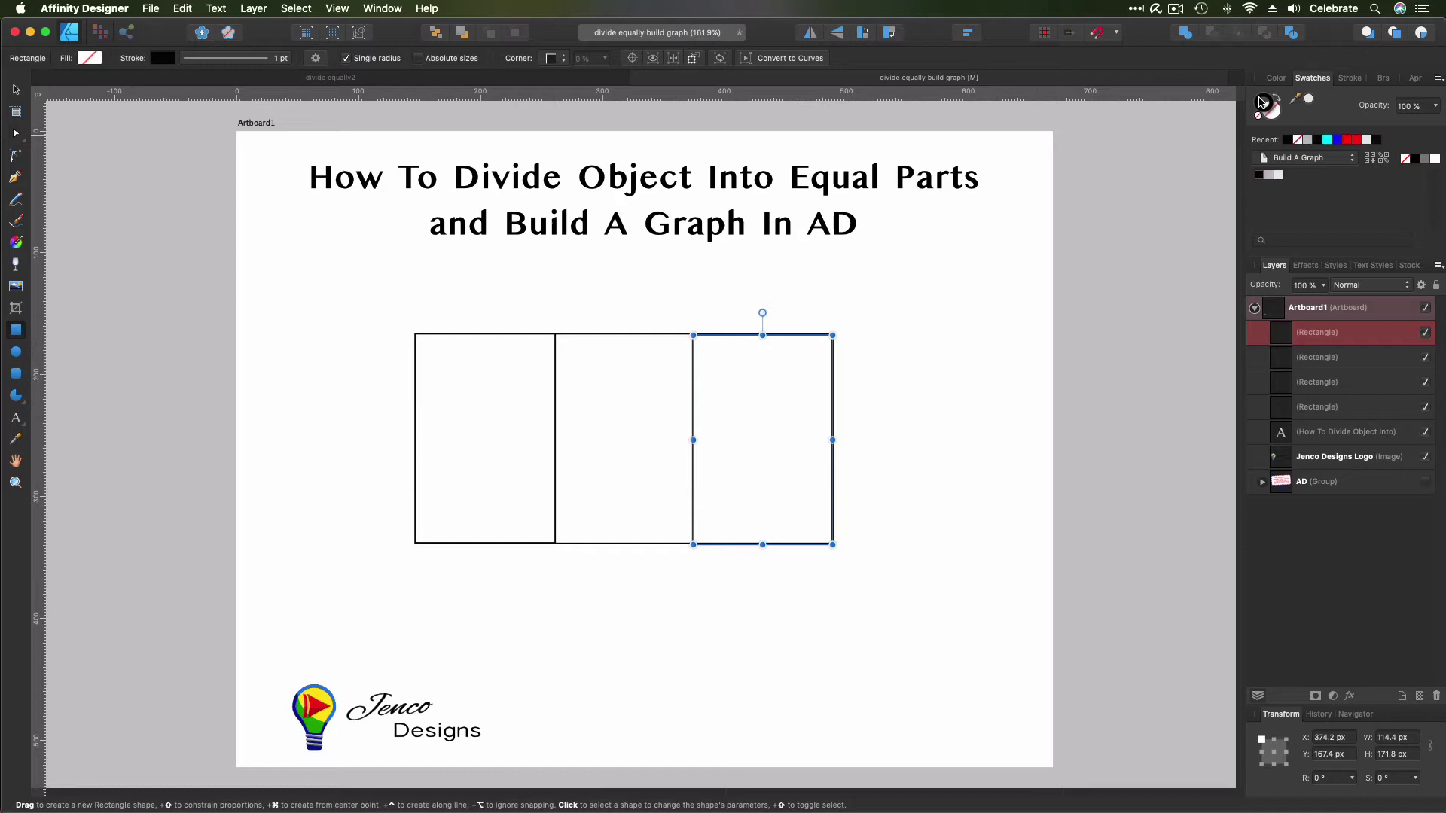
{"action": "left_click", "coordinate": [1279, 100]}
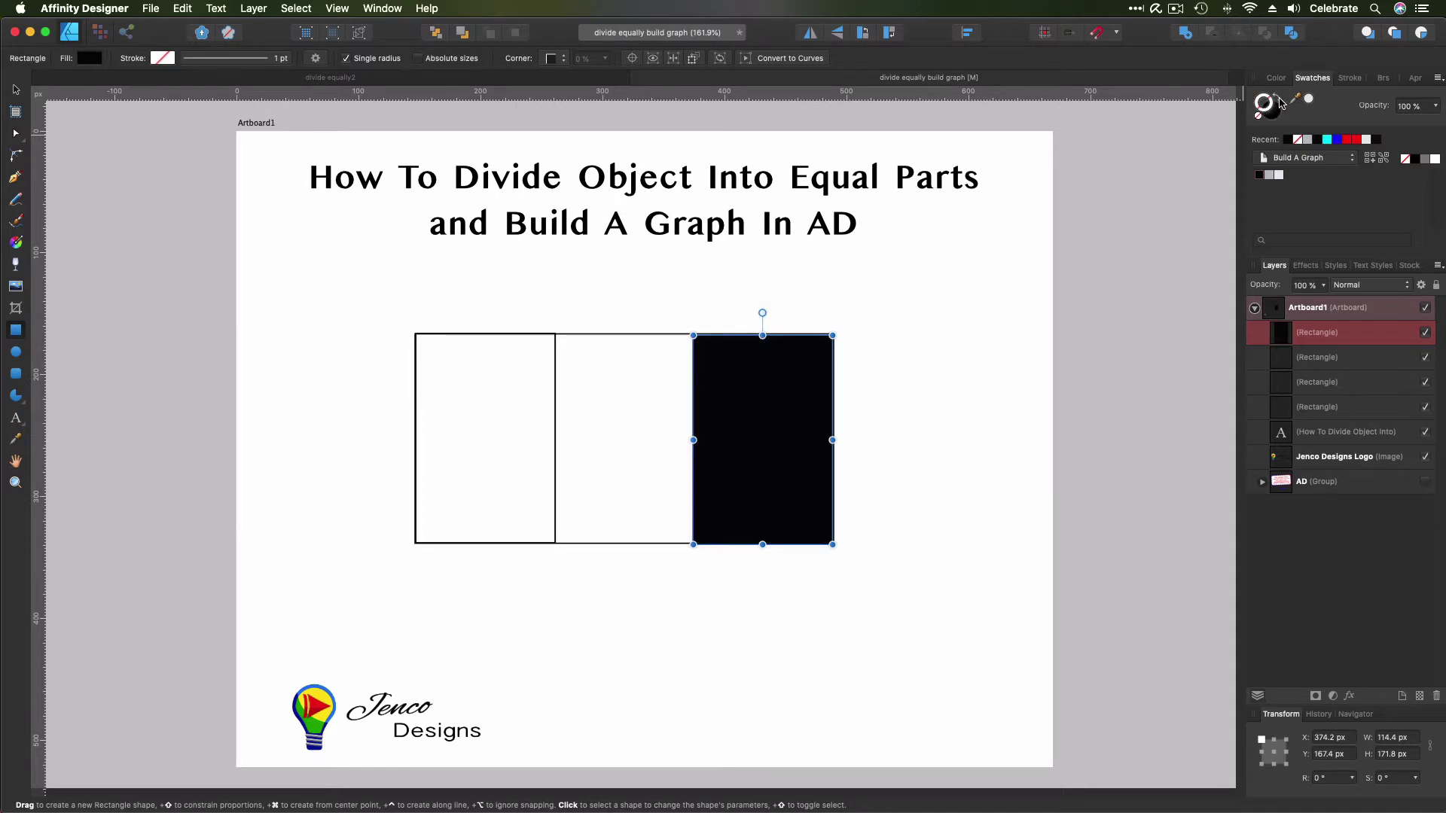
Step: Move a copy into the middle slot and fill it light grey-white
{"action": "left_click", "coordinate": [1327, 357]}
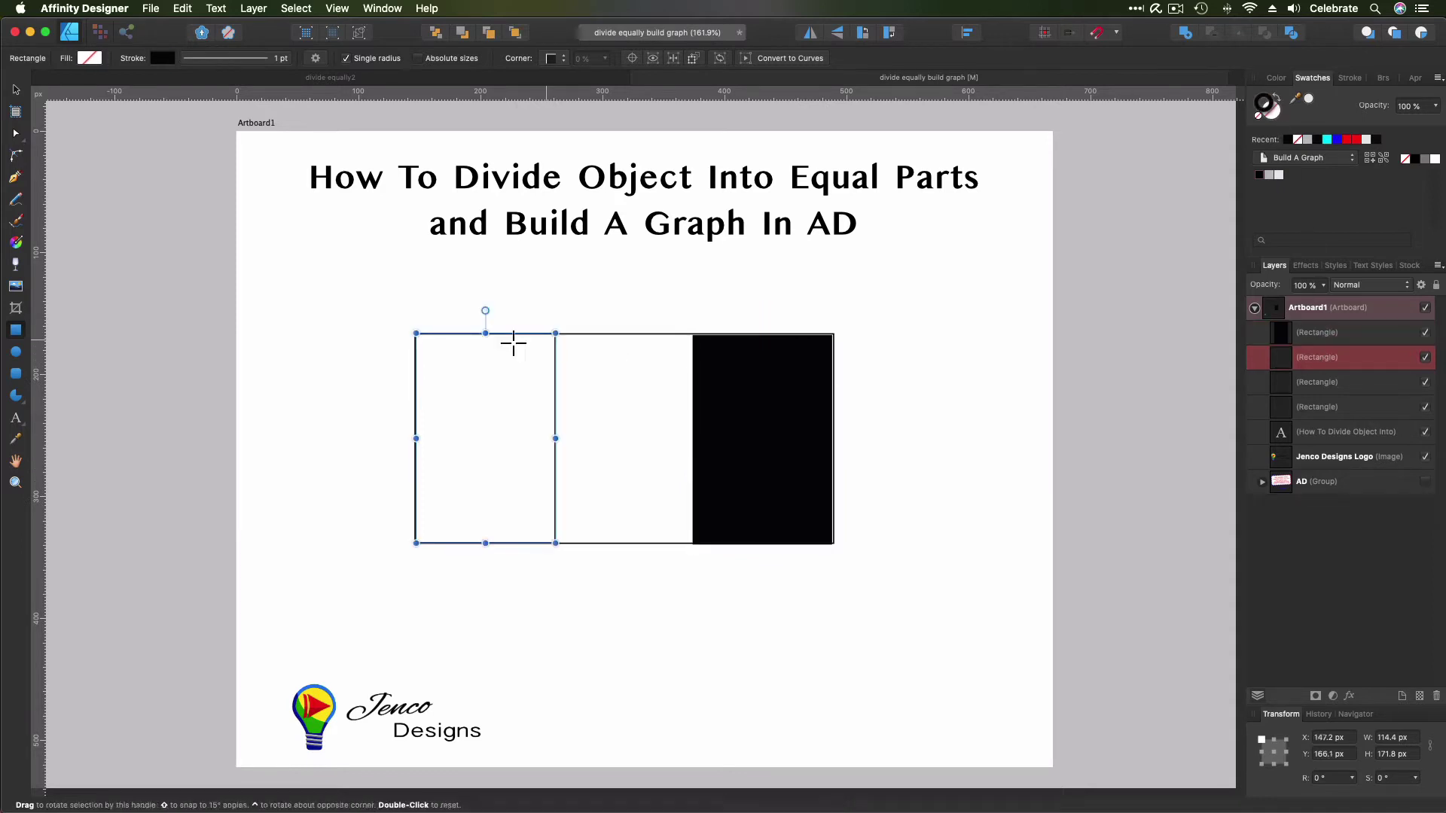
{"action": "left_click_drag", "start_coordinate": [503, 334], "coordinate": [640, 333]}
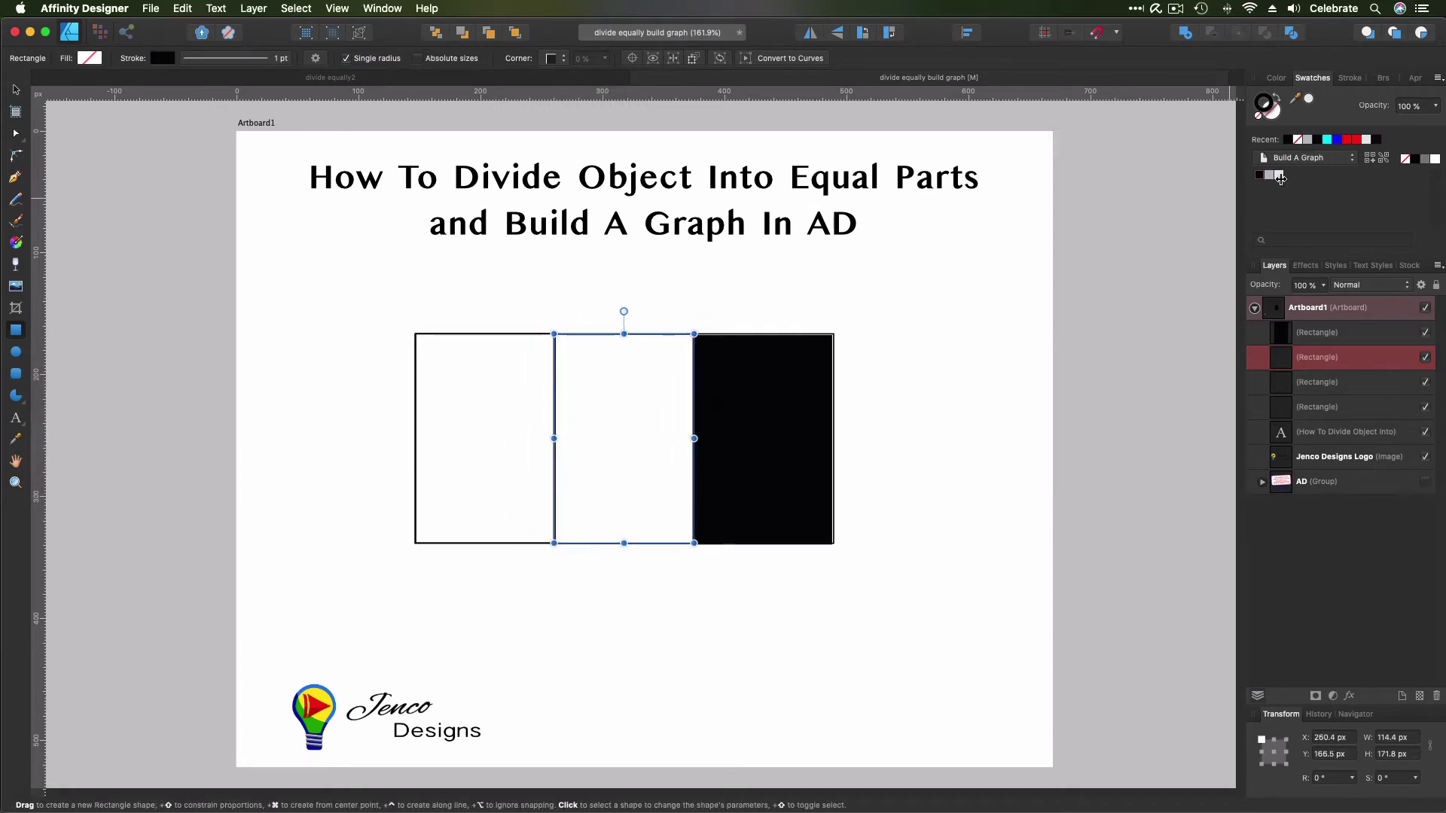
{"action": "left_click", "coordinate": [1280, 176]}
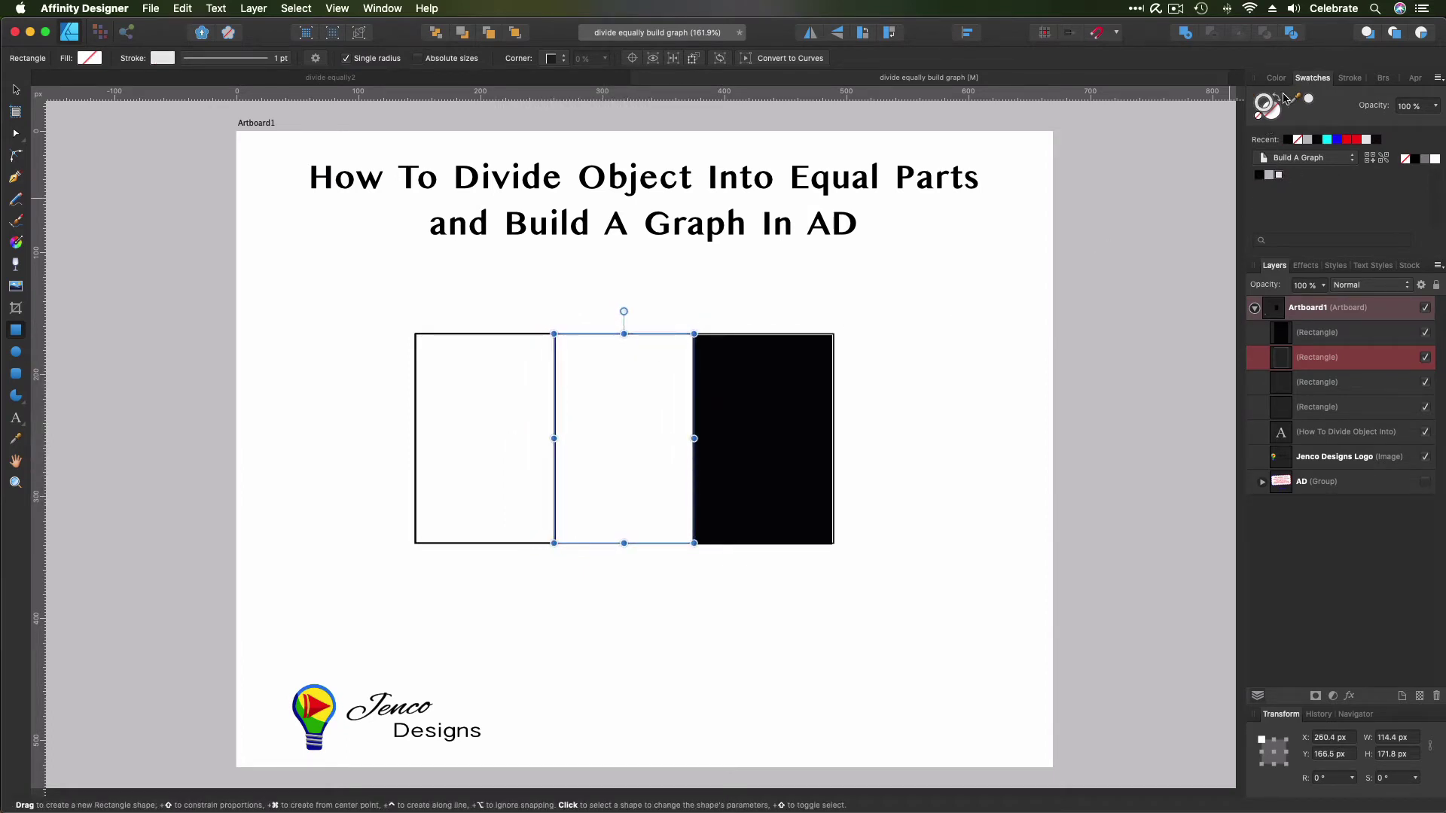
{"action": "left_click", "coordinate": [1286, 99]}
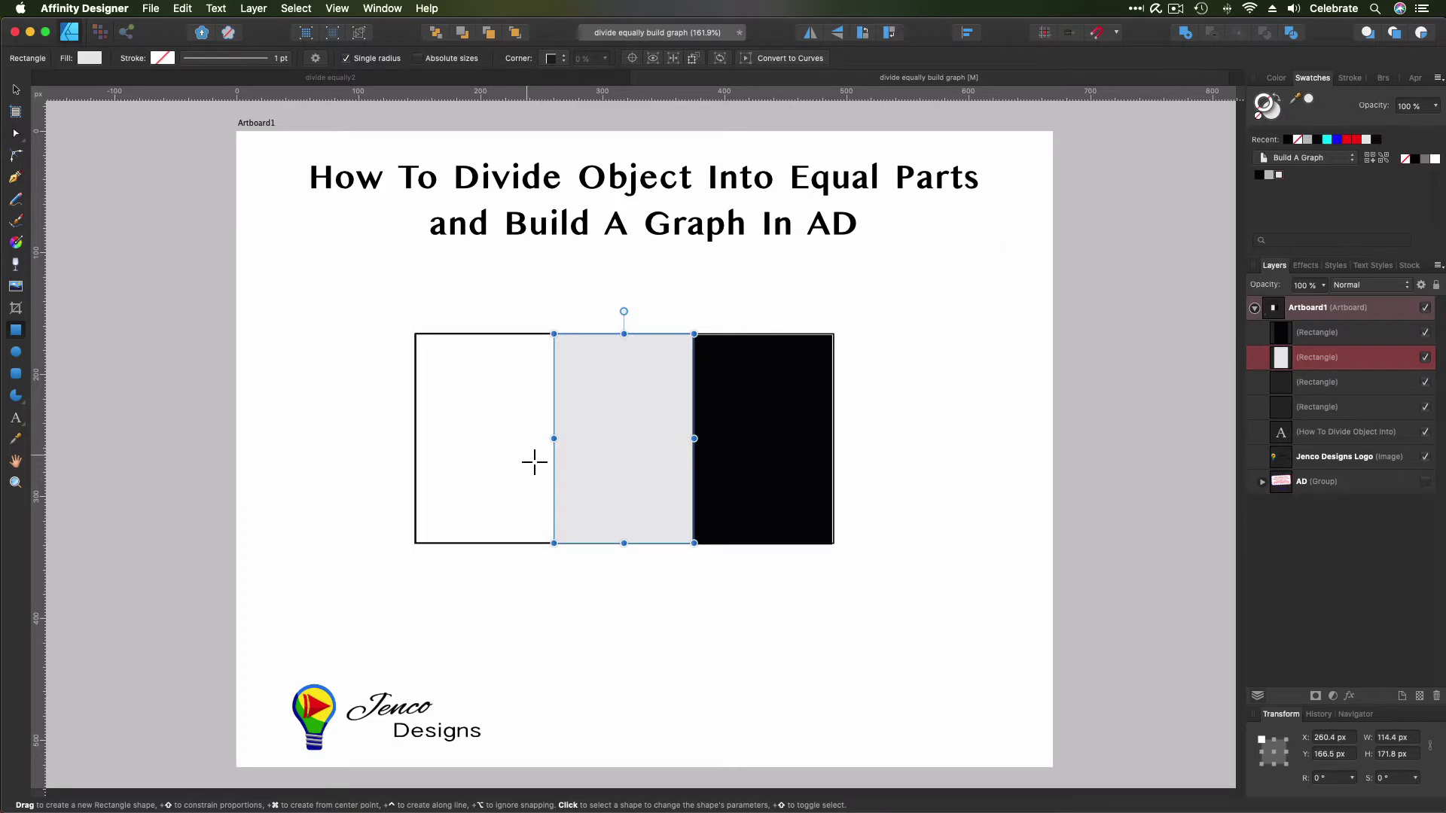
{"action": "key", "text": "super+d"}
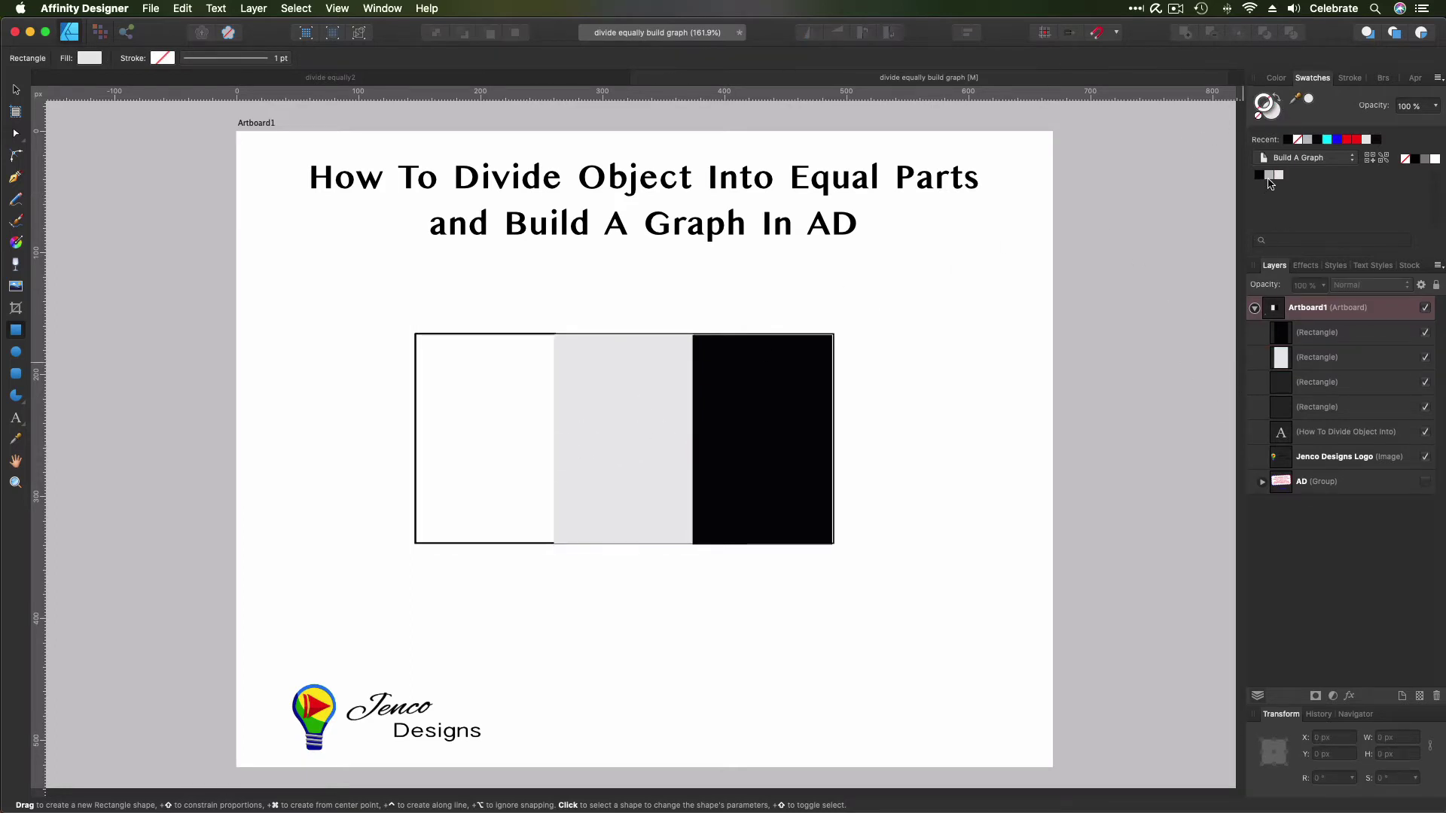
Step: Fill the left bar silver grey and remove its outline
{"action": "left_click", "coordinate": [1271, 113]}
{"action": "left_click", "coordinate": [1328, 388]}
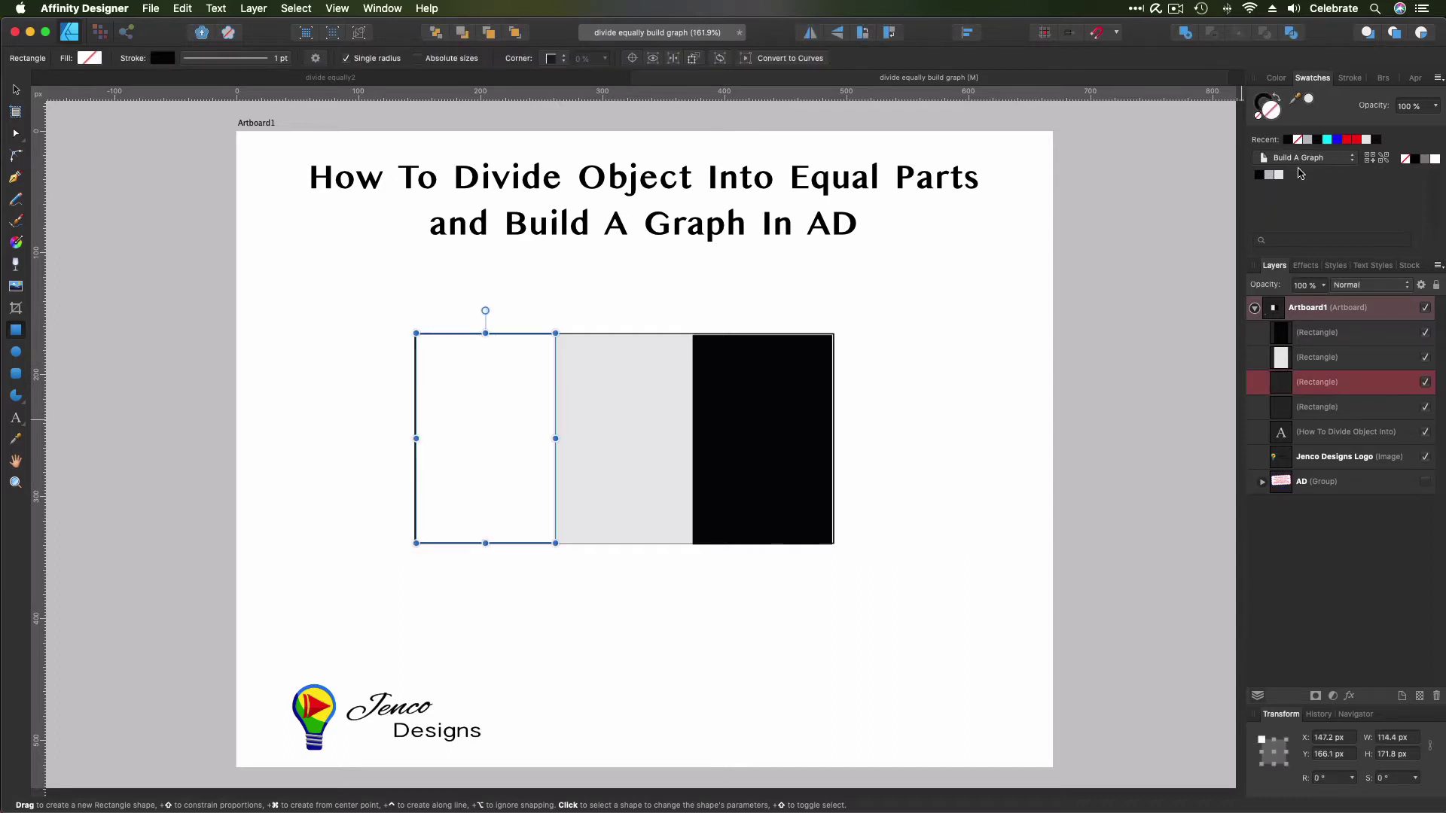
{"action": "left_click", "coordinate": [1277, 176]}
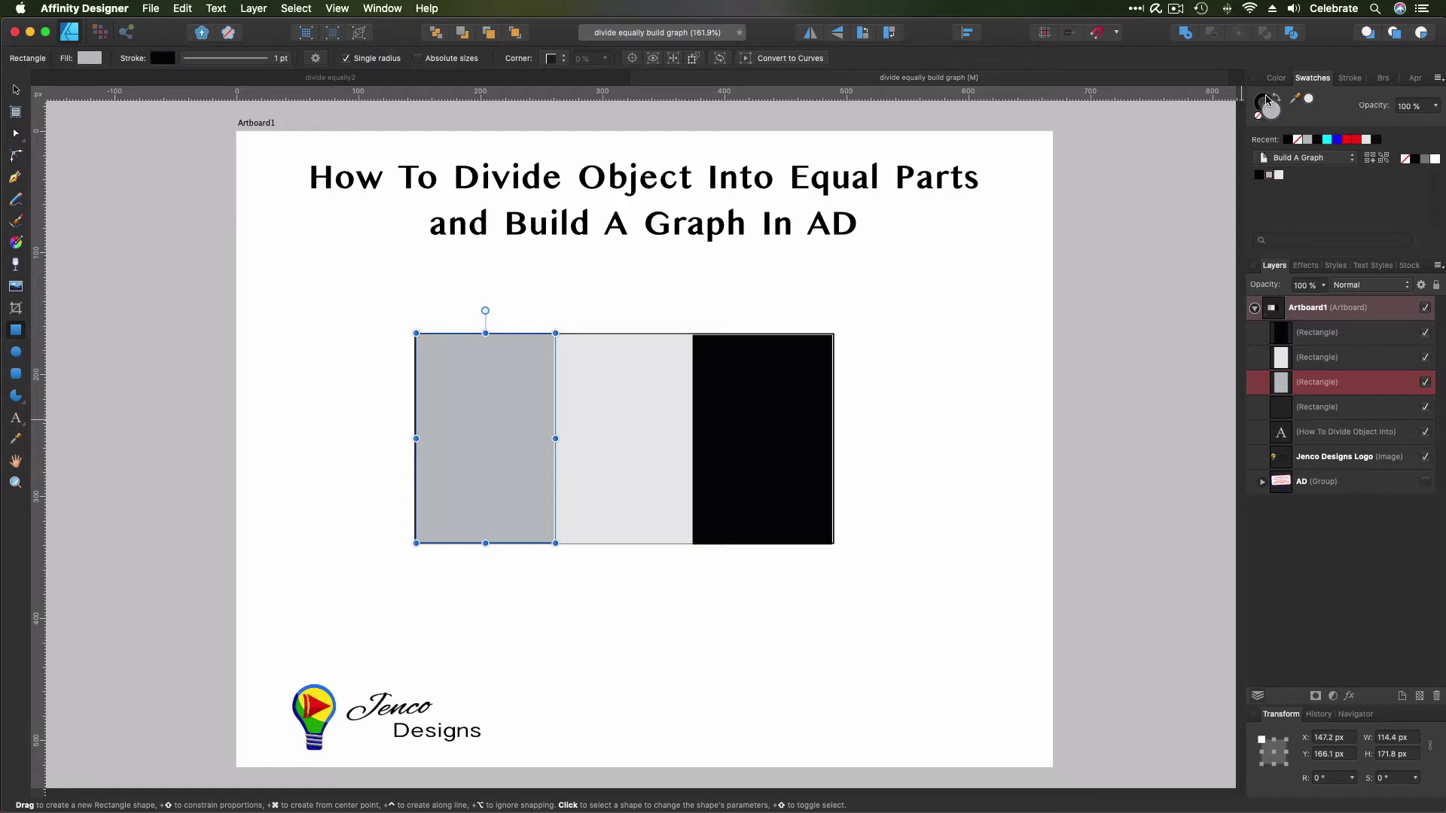
{"action": "left_click", "coordinate": [1259, 117]}
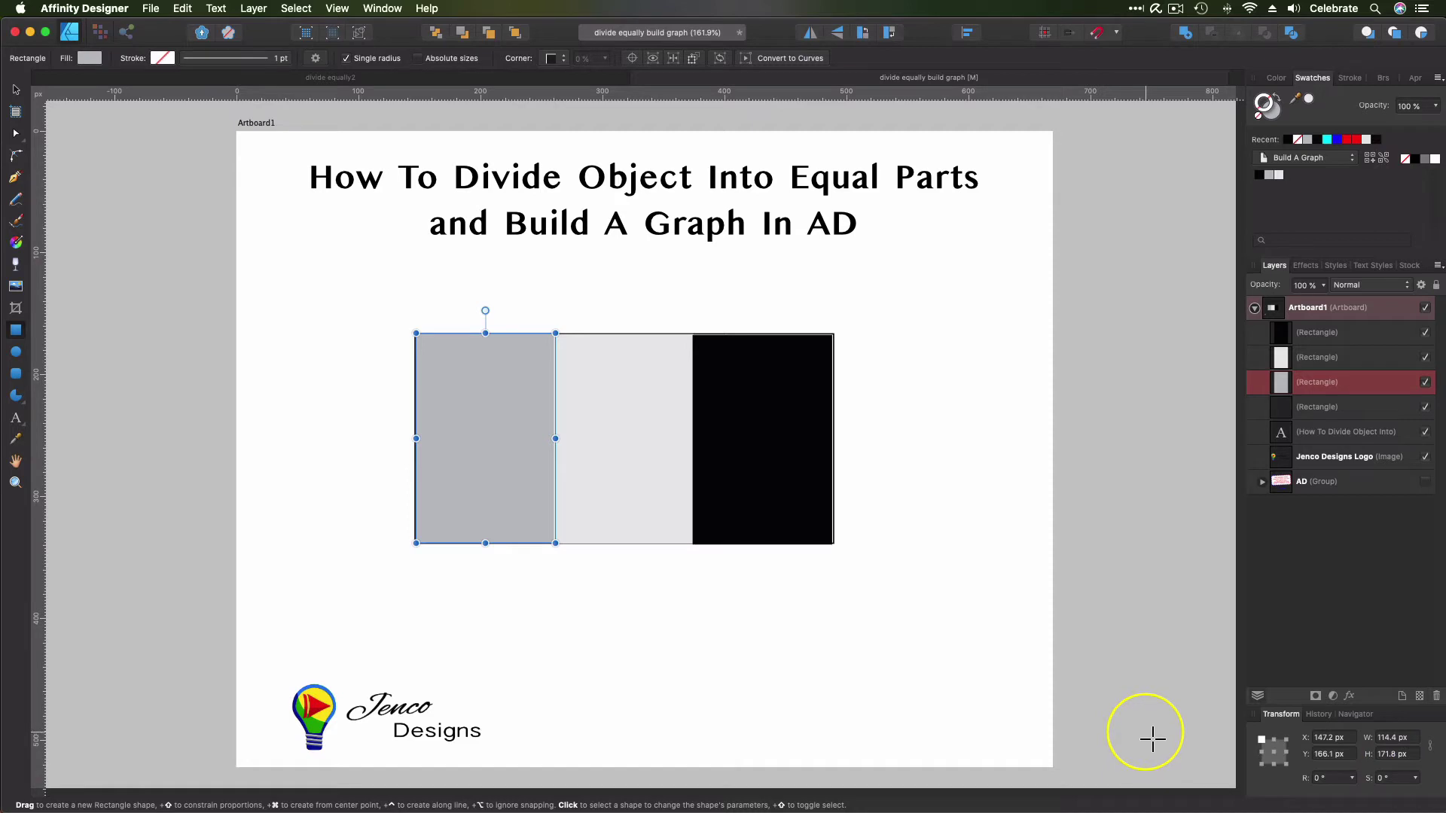
Step: Set the silver bar's height to 79 px (×.46) and drag it onto the frame's bottom edge
{"action": "key", "text": "v"}
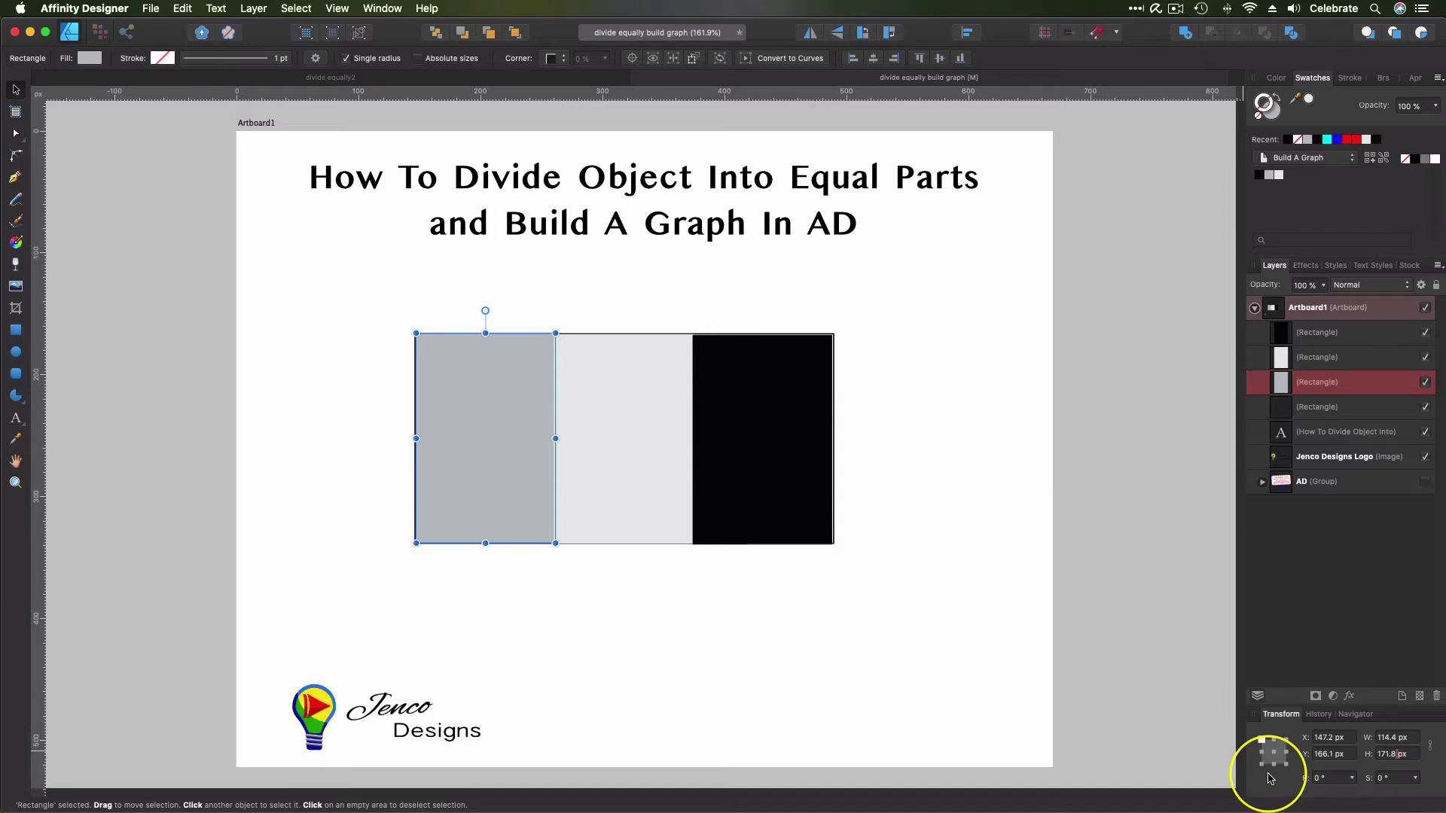
{"action": "key", "text": "shift+End"}
{"action": "type", "text": "*.46"}
{"action": "key", "text": "Return"}
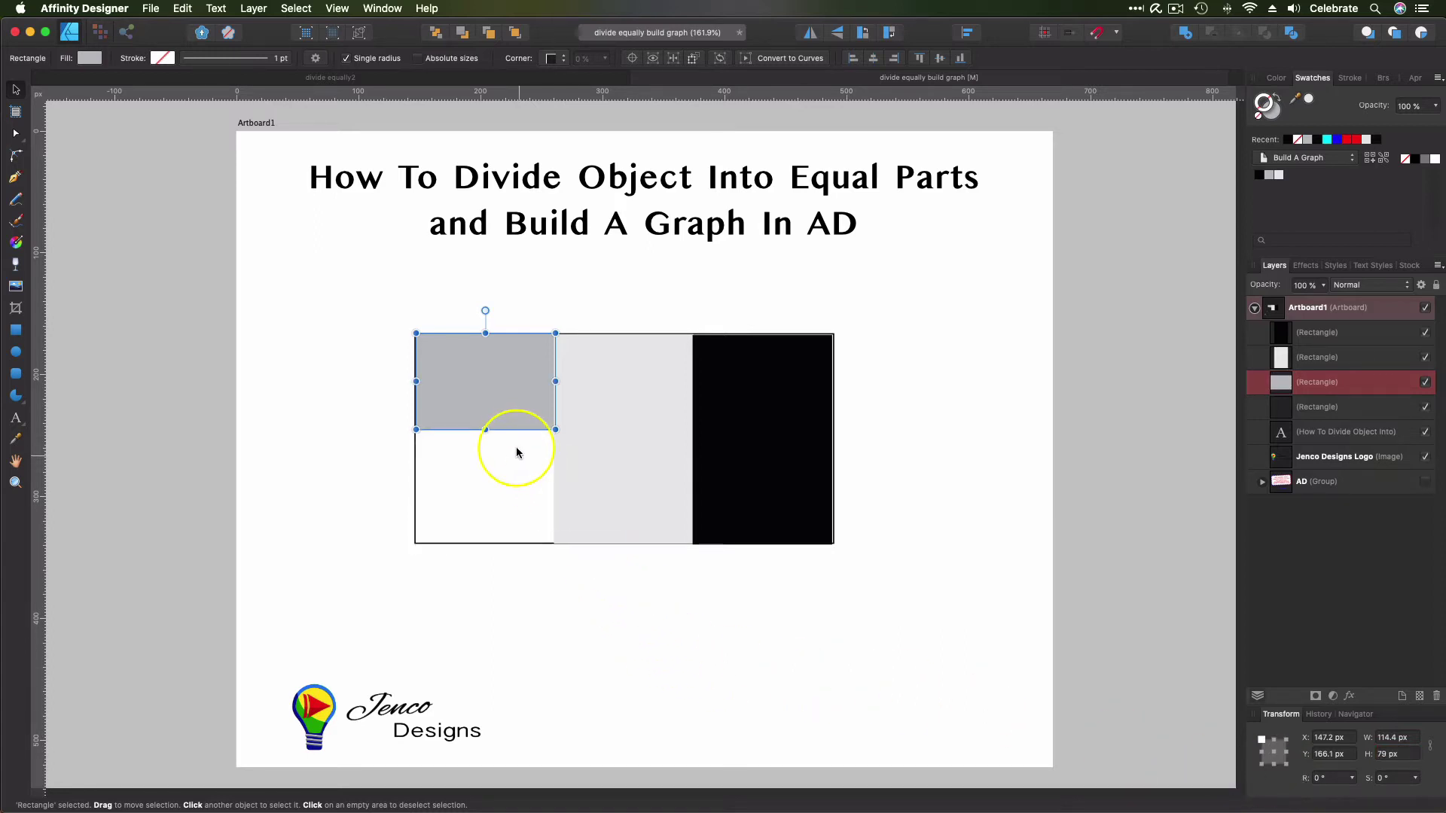
{"action": "left_click_drag", "start_coordinate": [520, 428], "coordinate": [518, 539]}
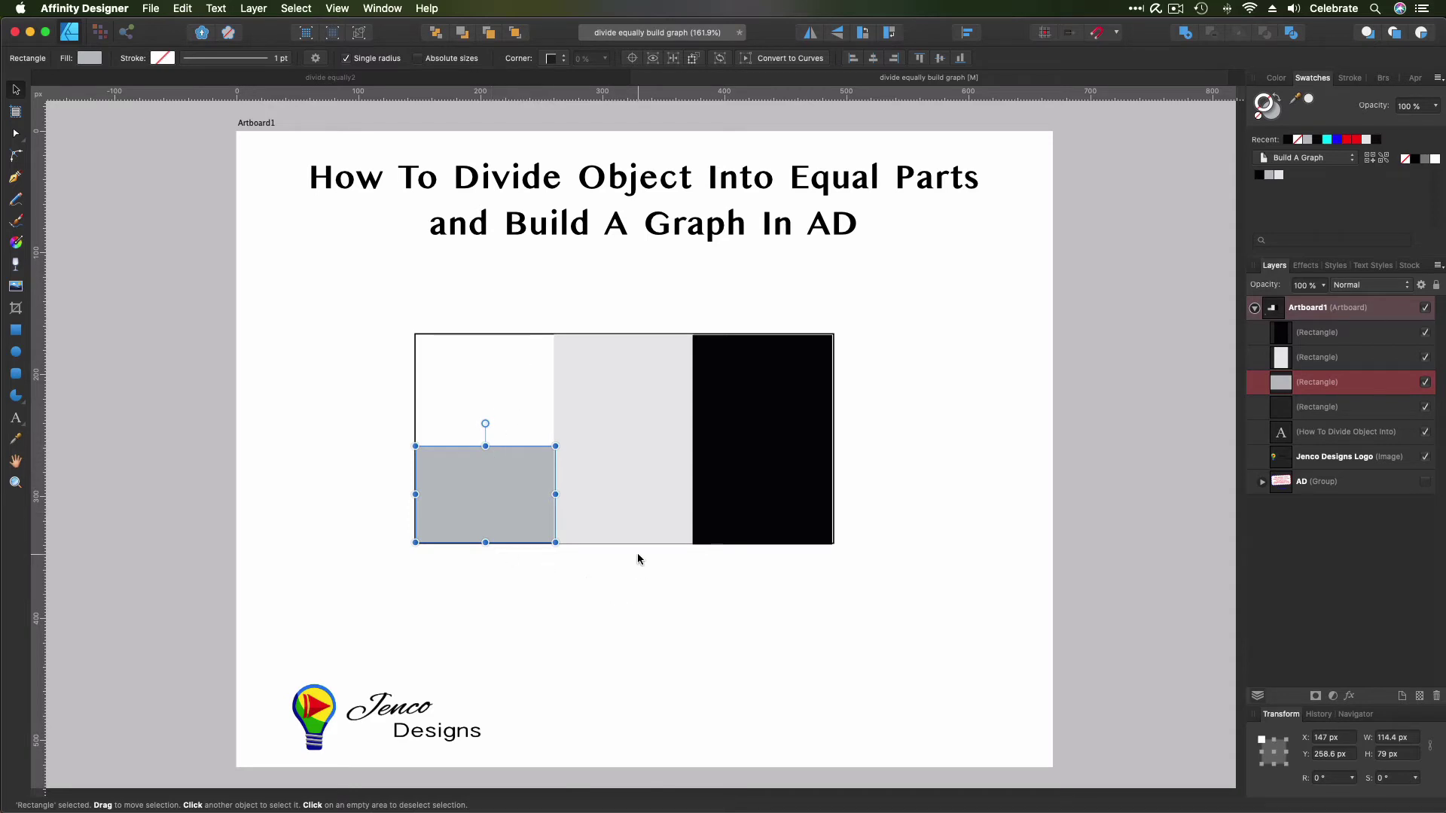
Step: Shorten the middle light-grey bar to 30% of its height and move it onto the baseline
{"action": "left_click", "coordinate": [622, 452]}
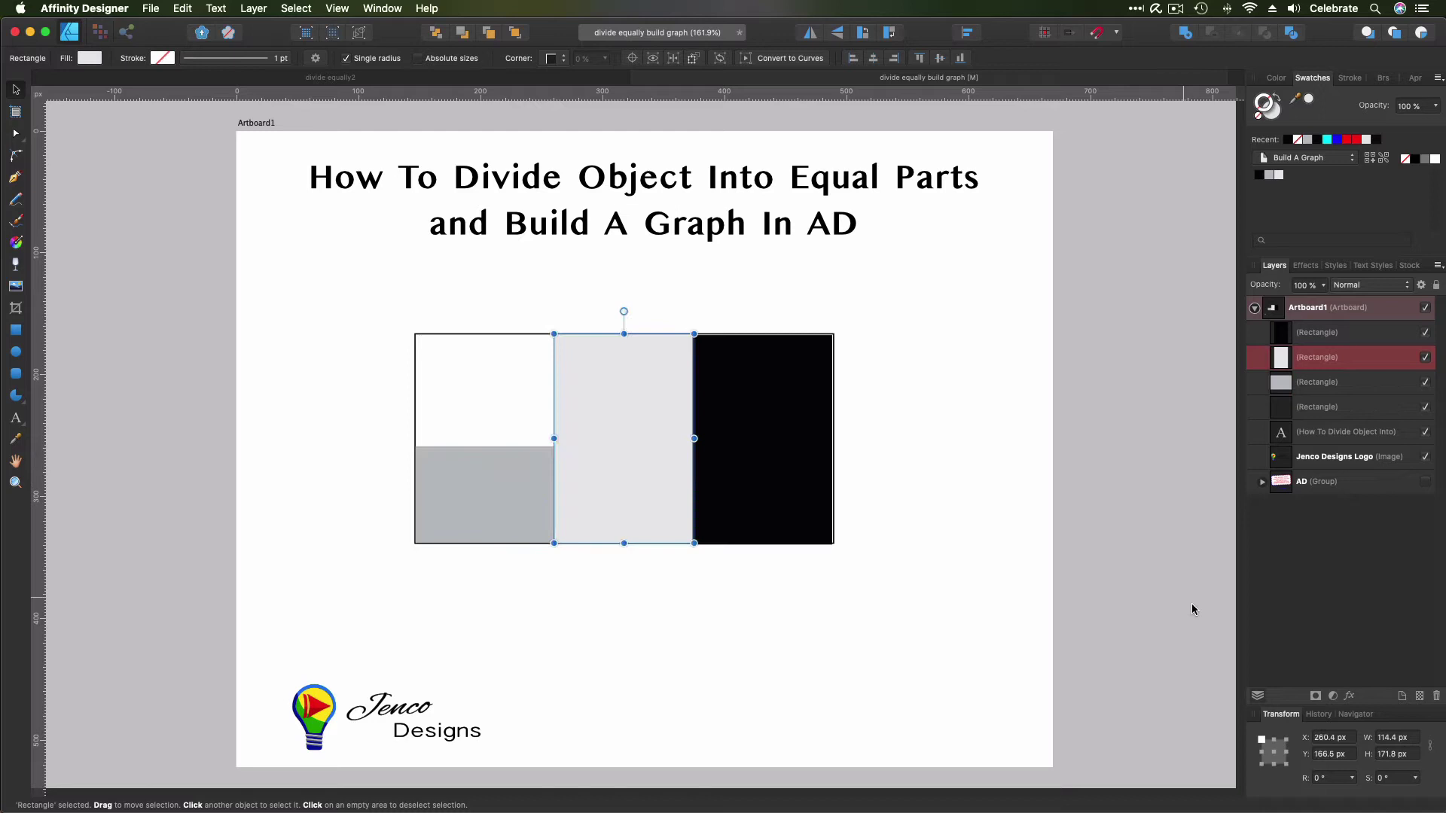
{"action": "left_click", "coordinate": [1395, 755]}
{"action": "key", "text": "Return"}
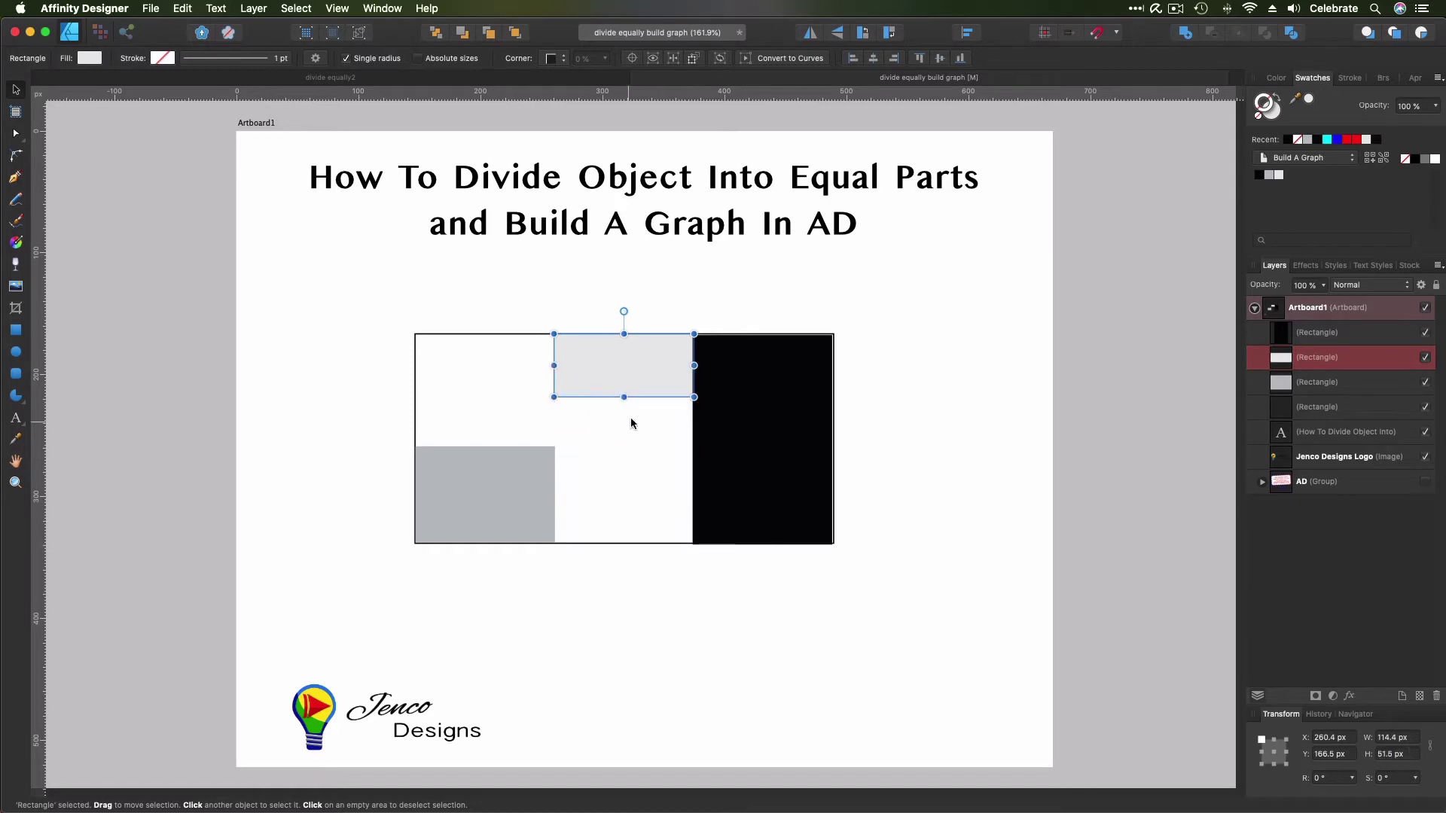
{"action": "left_click_drag", "start_coordinate": [652, 397], "coordinate": [652, 542]}
Step: Cut the black bar to 41.2 px (24% of 171.8) and rest it on the frame's bottom
{"action": "left_click", "coordinate": [1323, 335]}
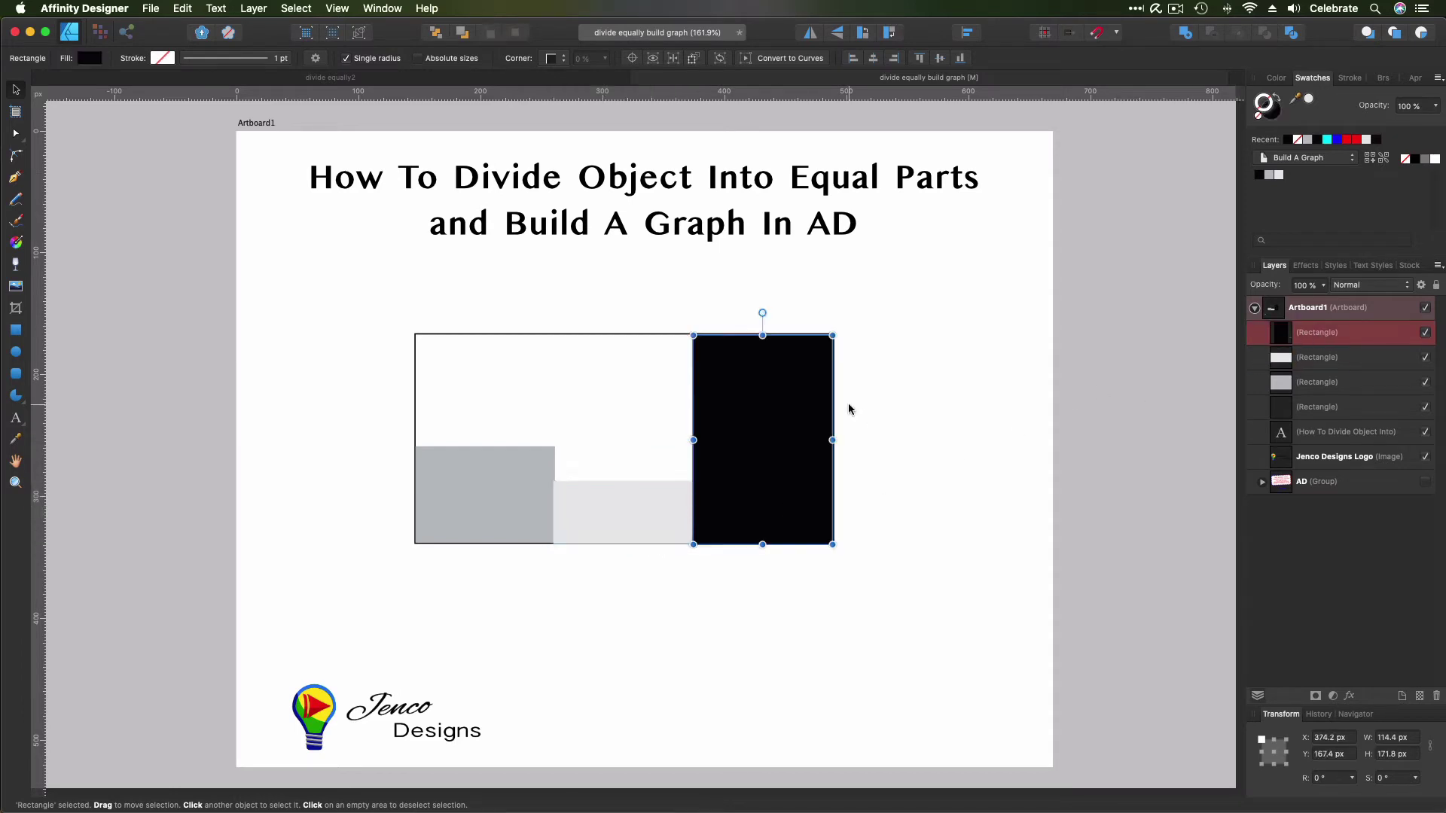
{"action": "left_click", "coordinate": [1399, 755]}
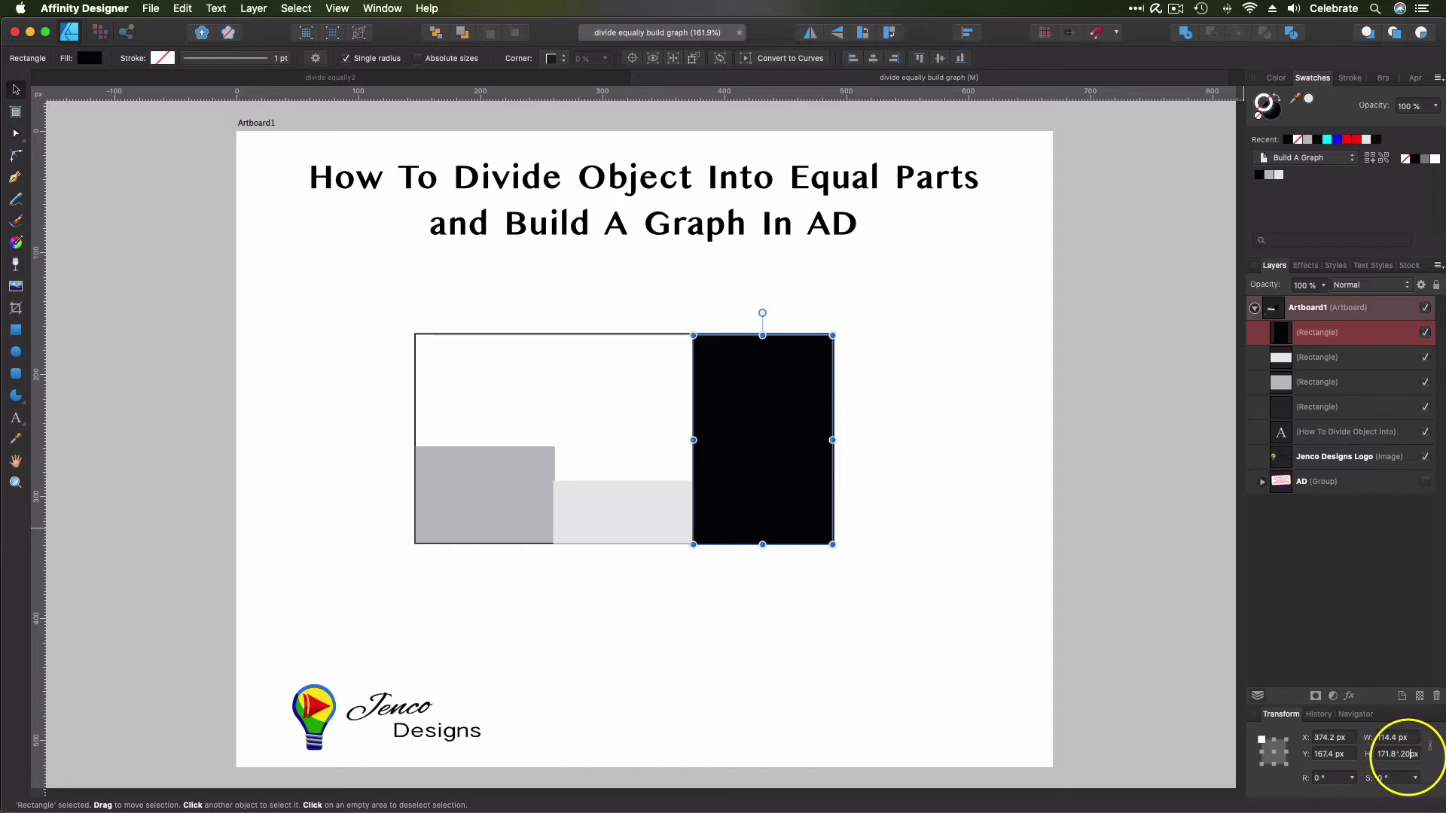
{"action": "key", "text": "Return"}
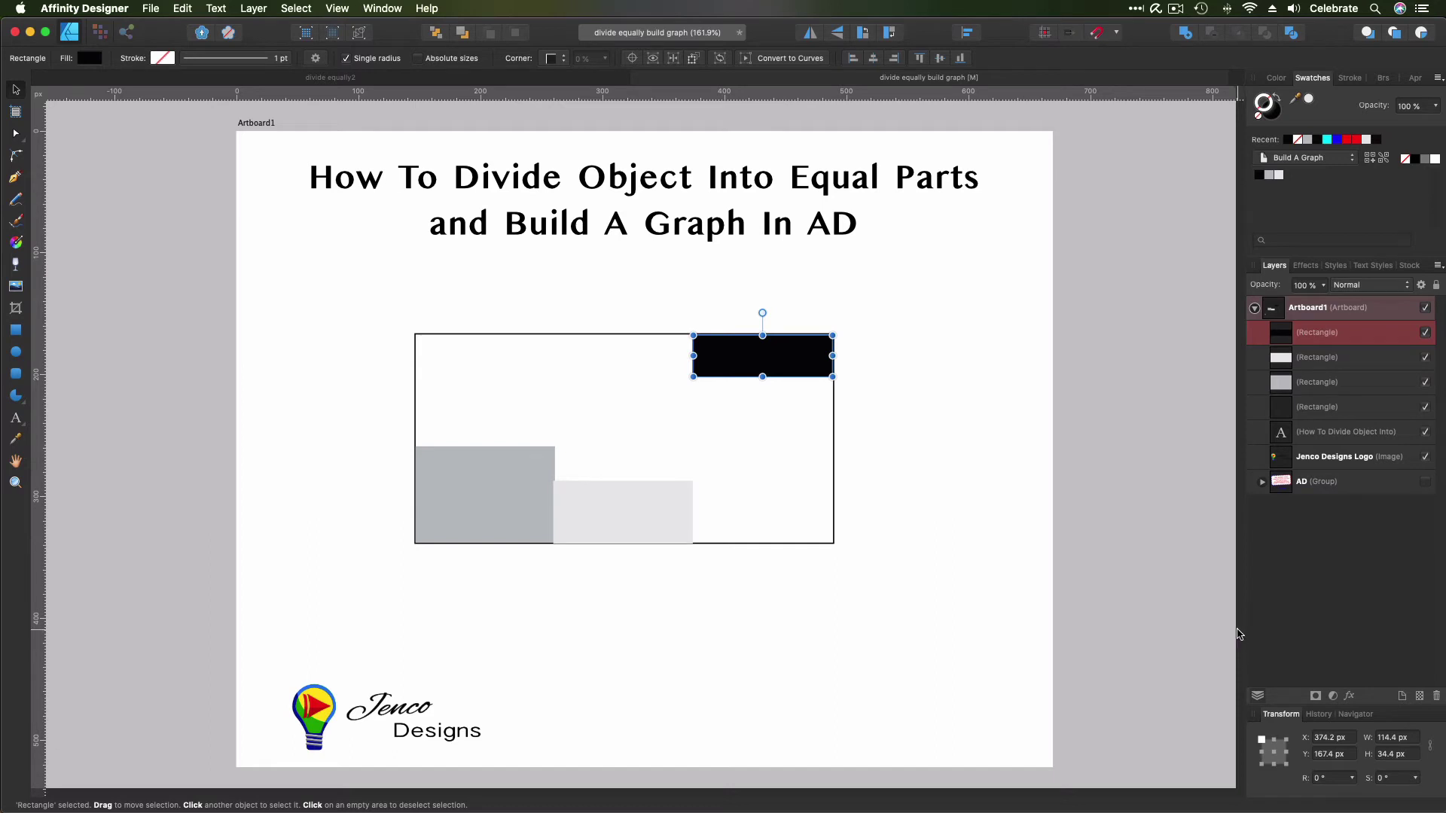
{"action": "key", "text": "super+z"}
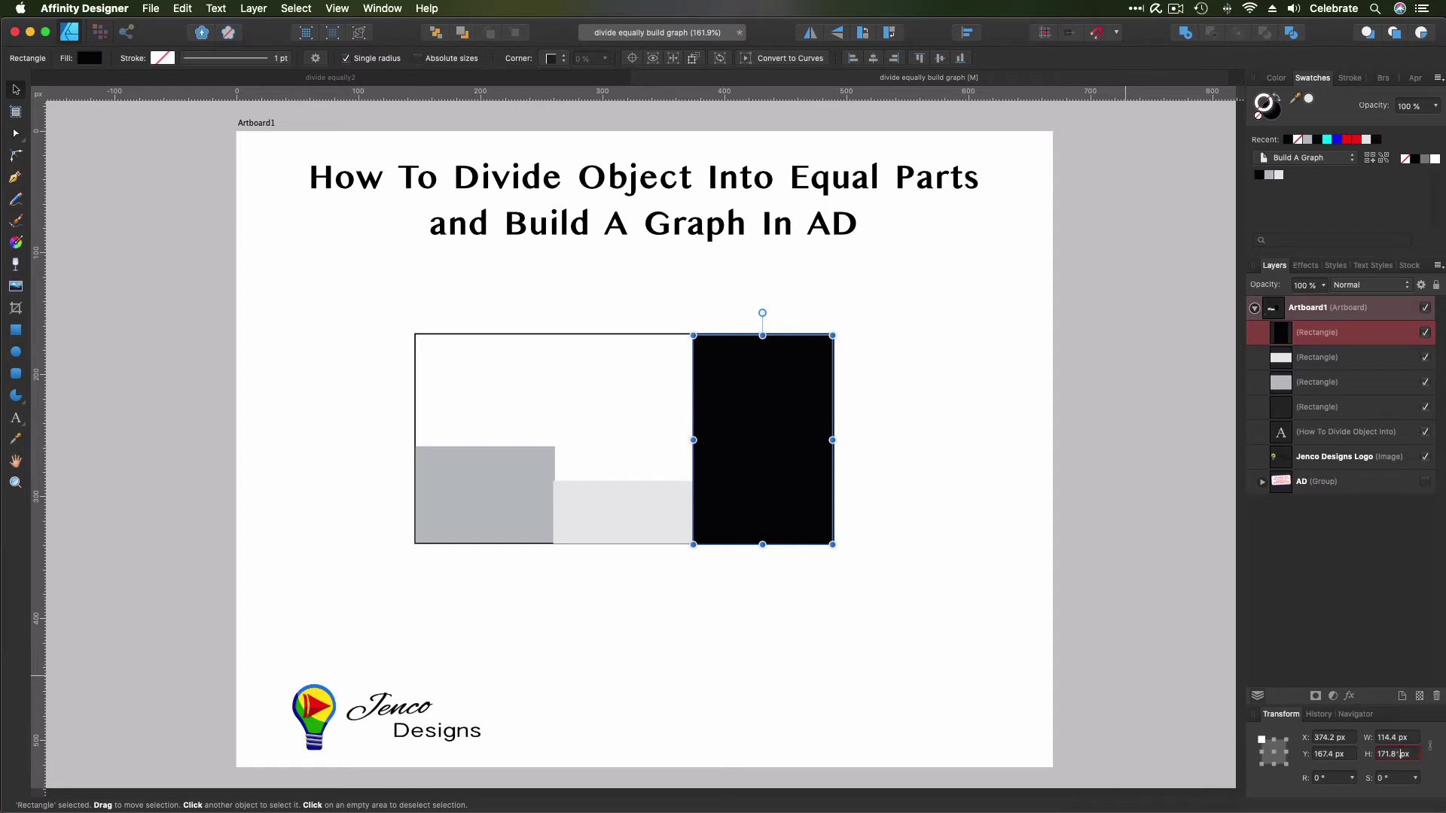
{"action": "key", "text": "Return"}
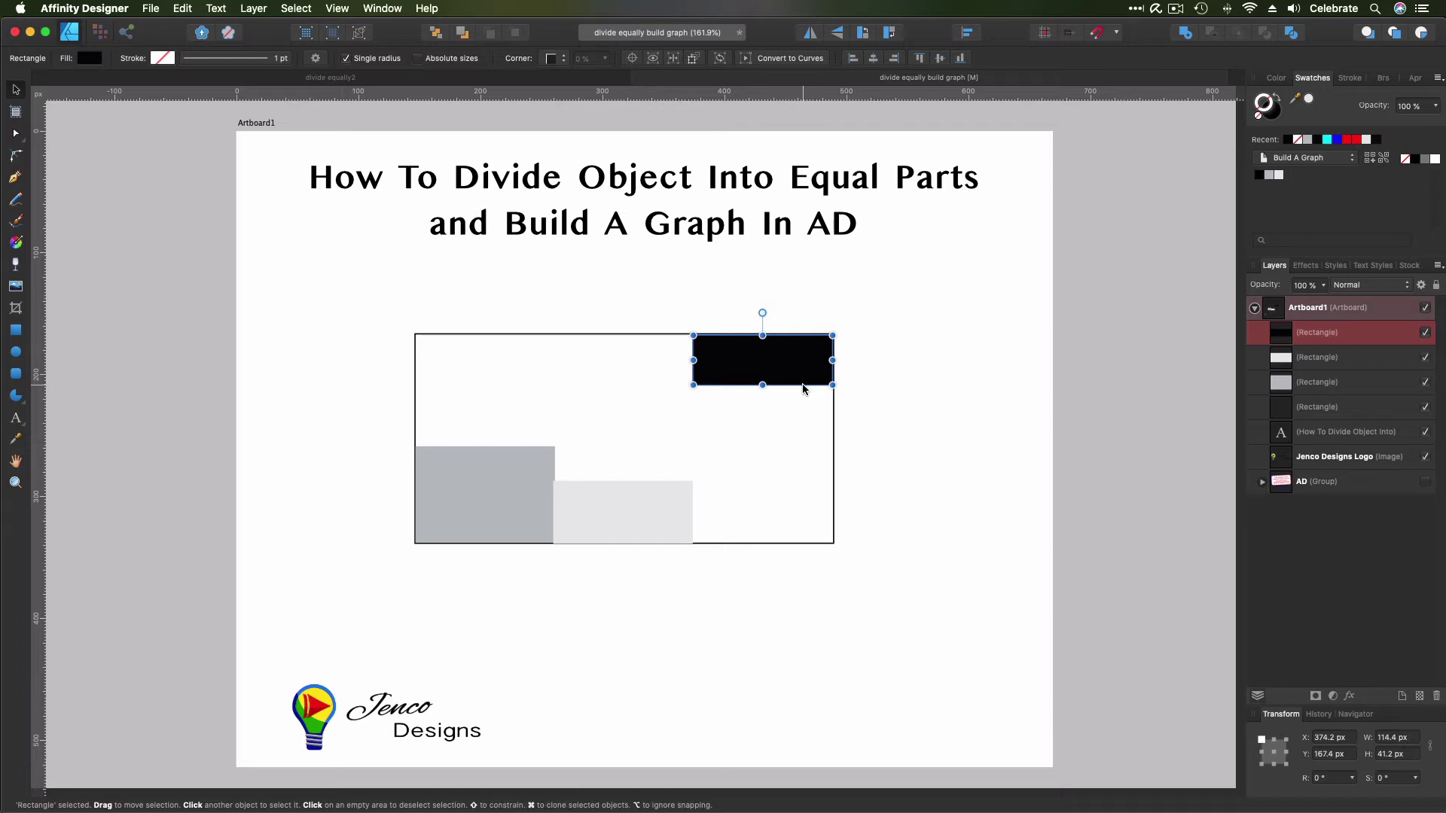
{"action": "left_click_drag", "start_coordinate": [802, 383], "coordinate": [805, 554]}
{"action": "left_click", "coordinate": [969, 438]}
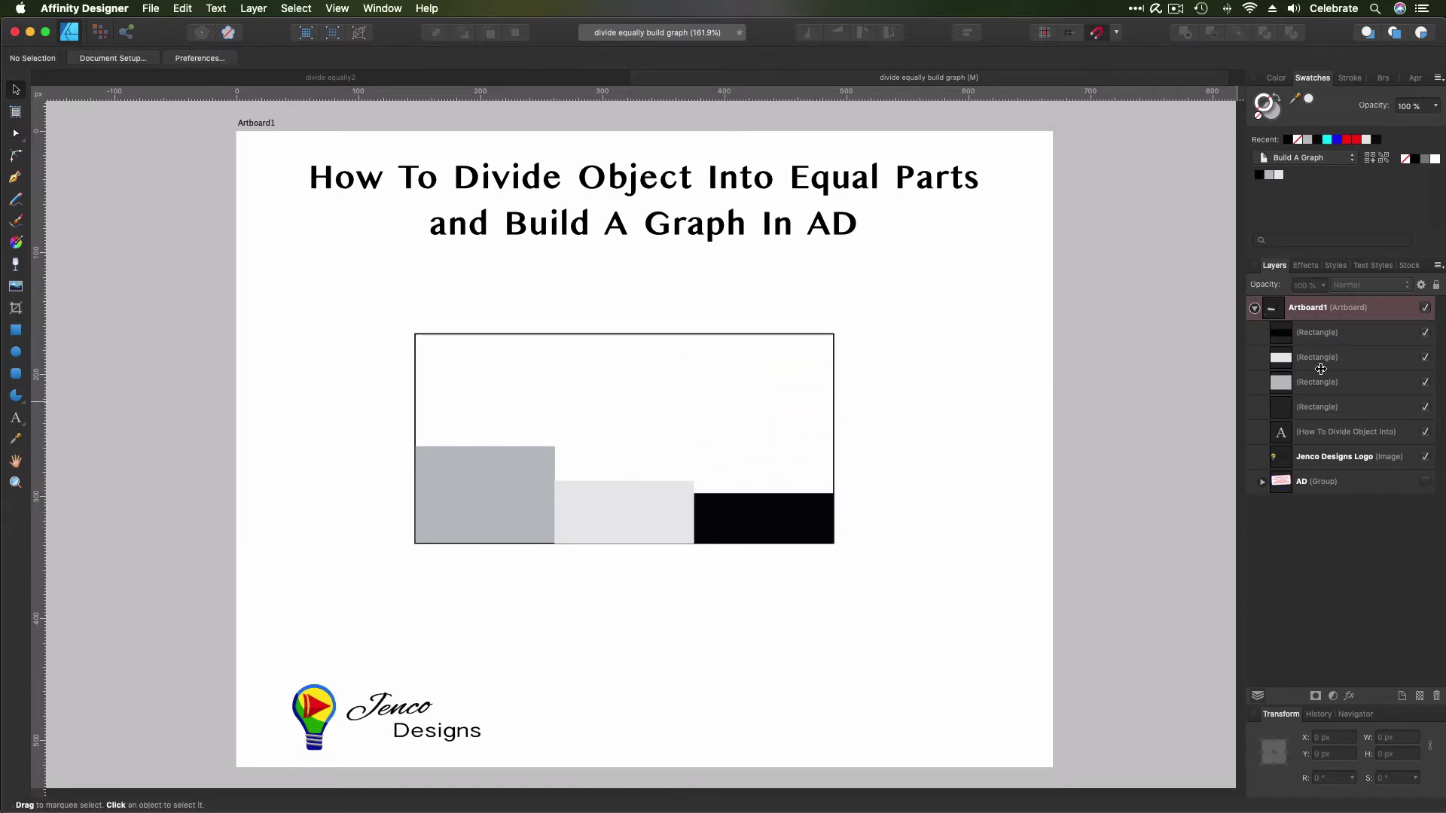
Step: Remove the frame's outline, nest the three bars inside it, and shift the group right to X 200.5 px
{"action": "left_click", "coordinate": [1326, 415]}
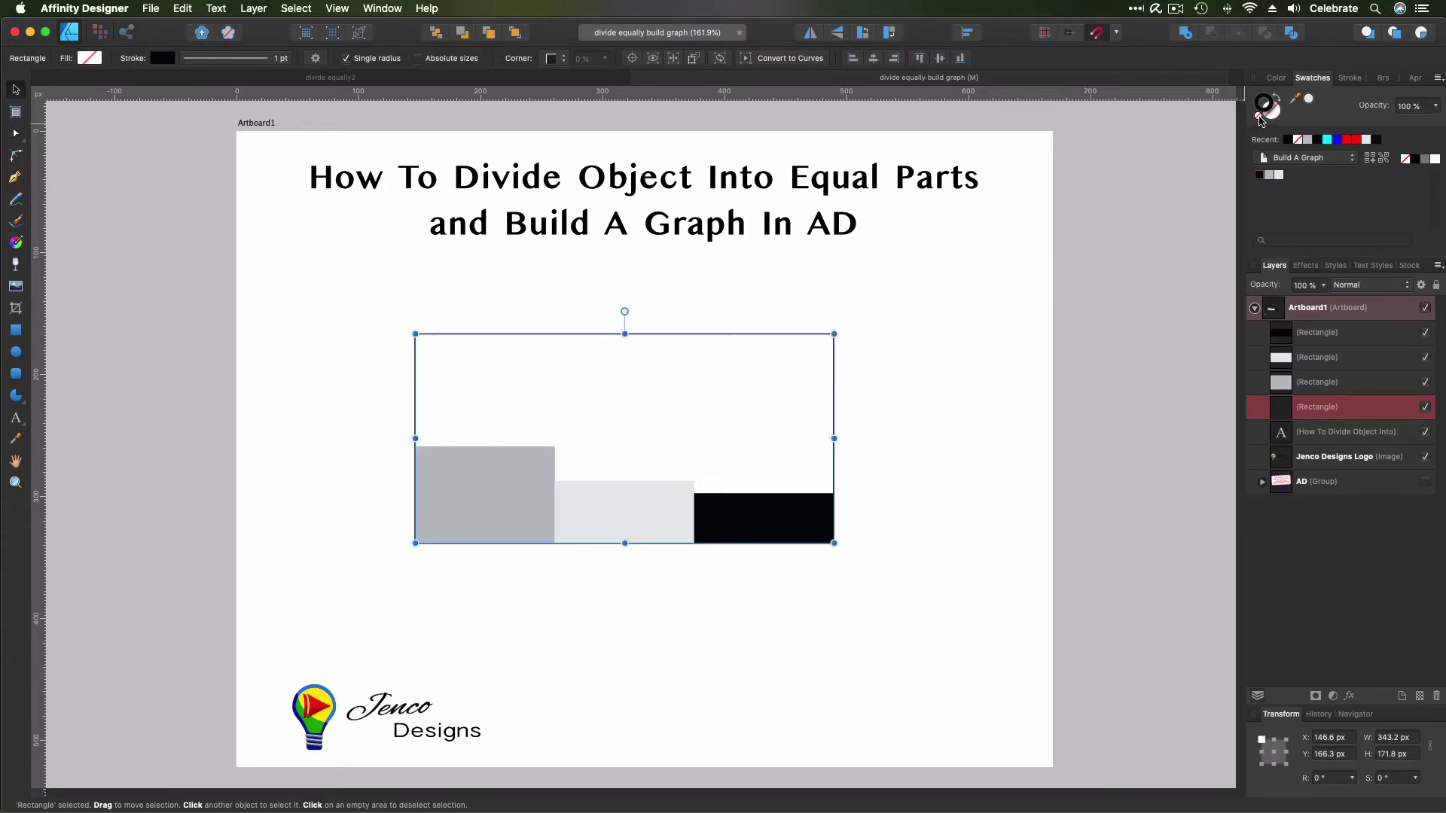
{"action": "left_click", "coordinate": [1262, 119]}
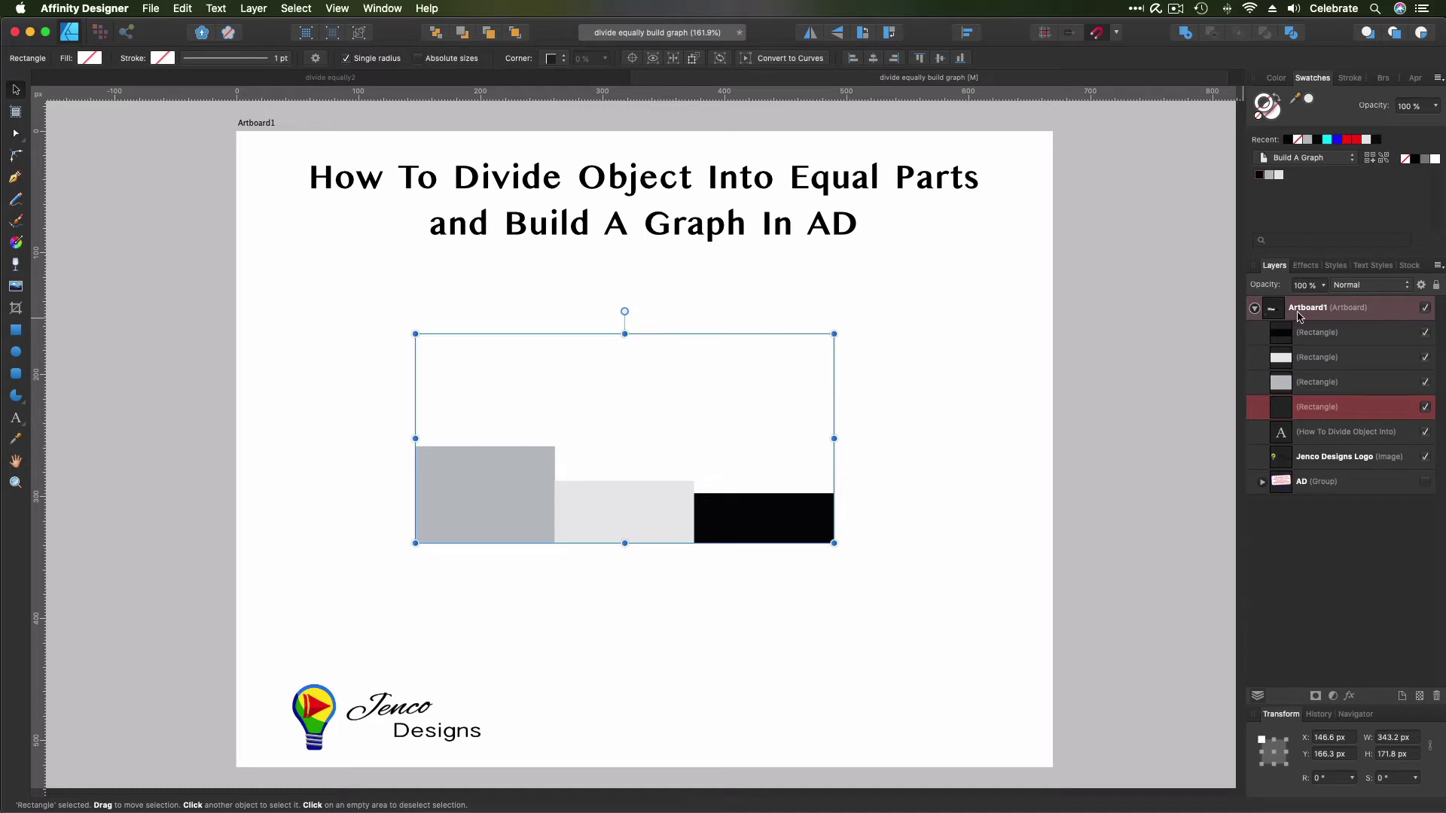
{"action": "left_click", "coordinate": [1311, 334]}
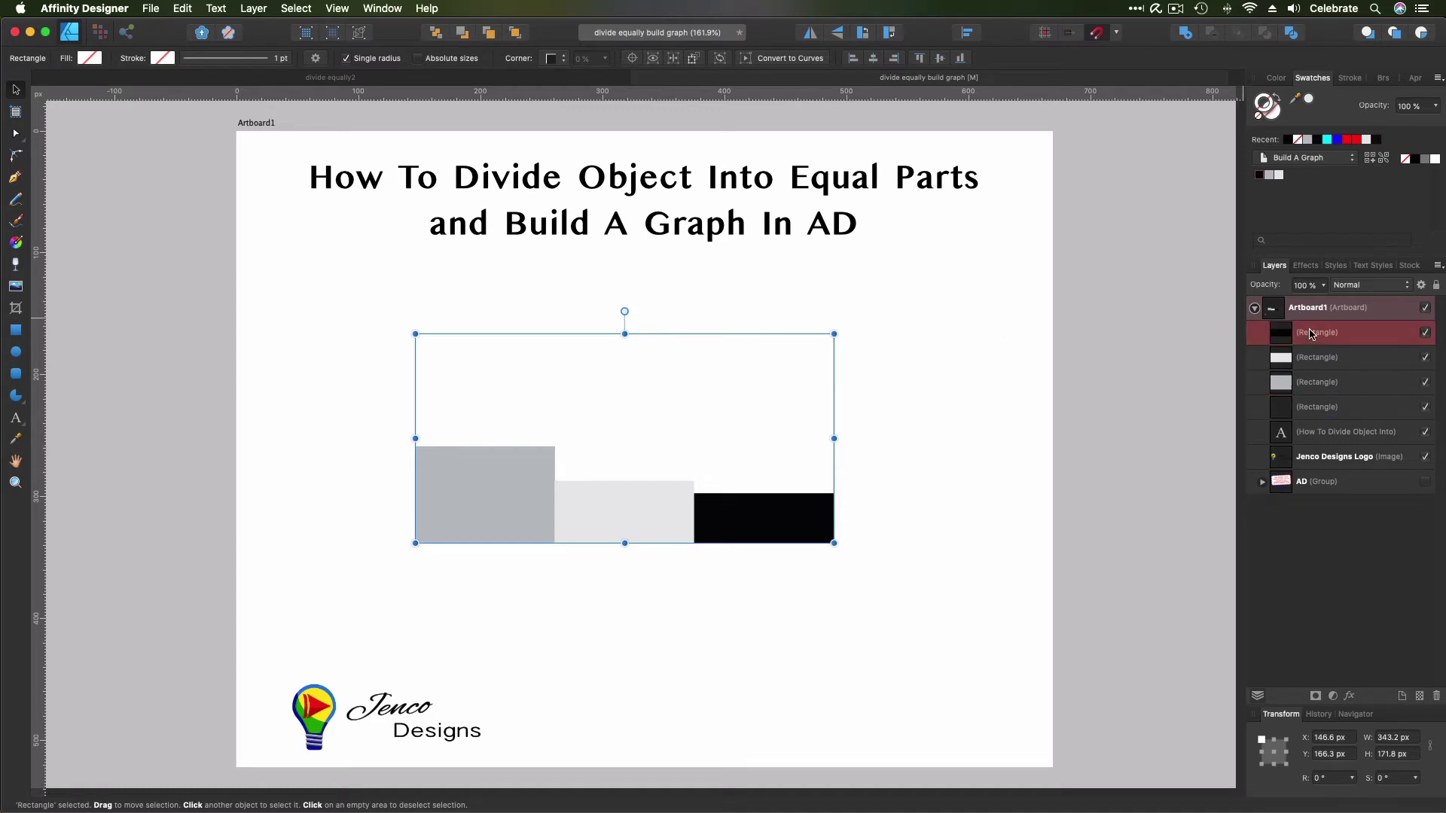
{"action": "left_click", "coordinate": [1327, 388], "text": "shift"}
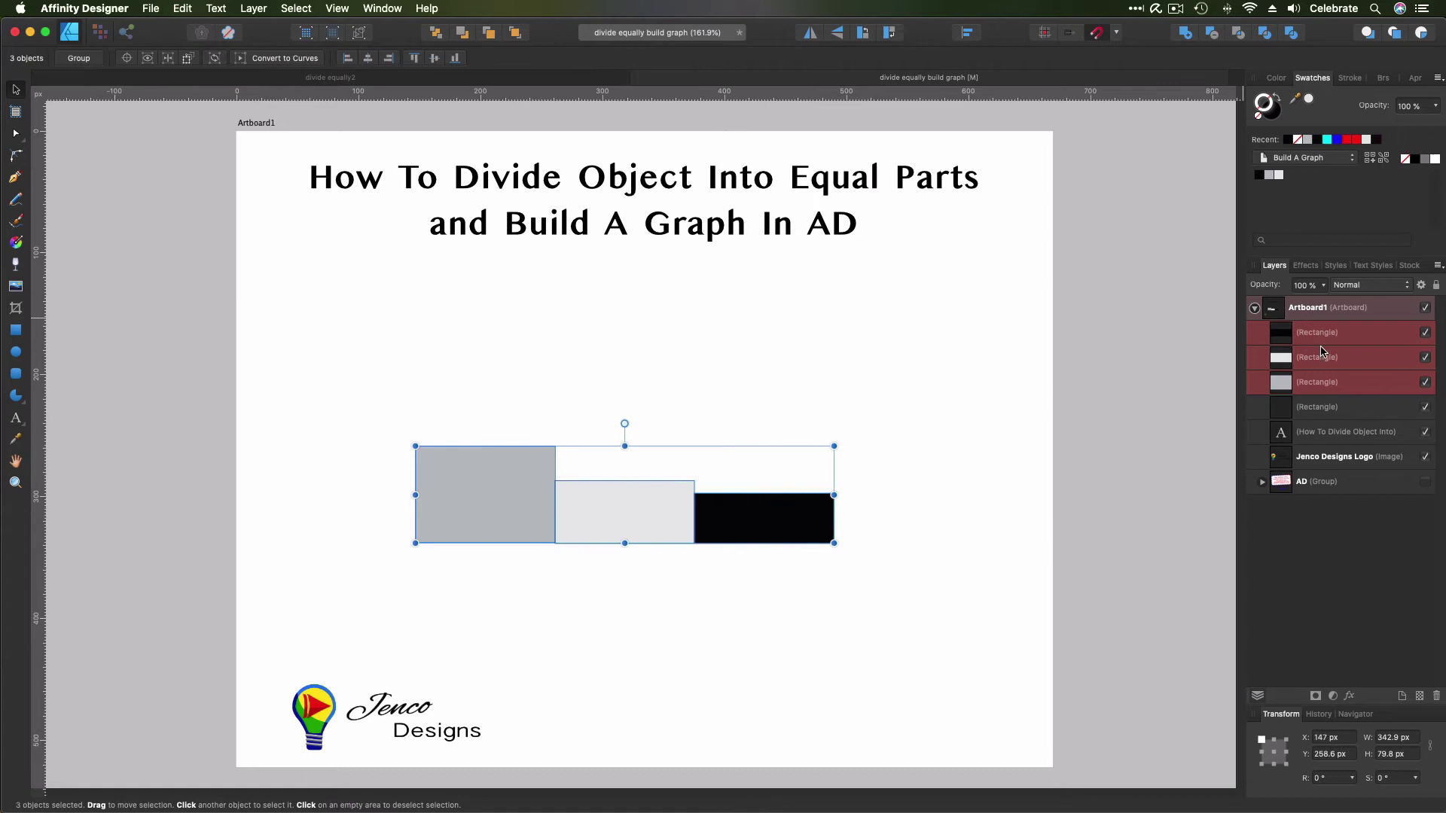
{"action": "left_click_drag", "start_coordinate": [1324, 335], "coordinate": [1333, 412]}
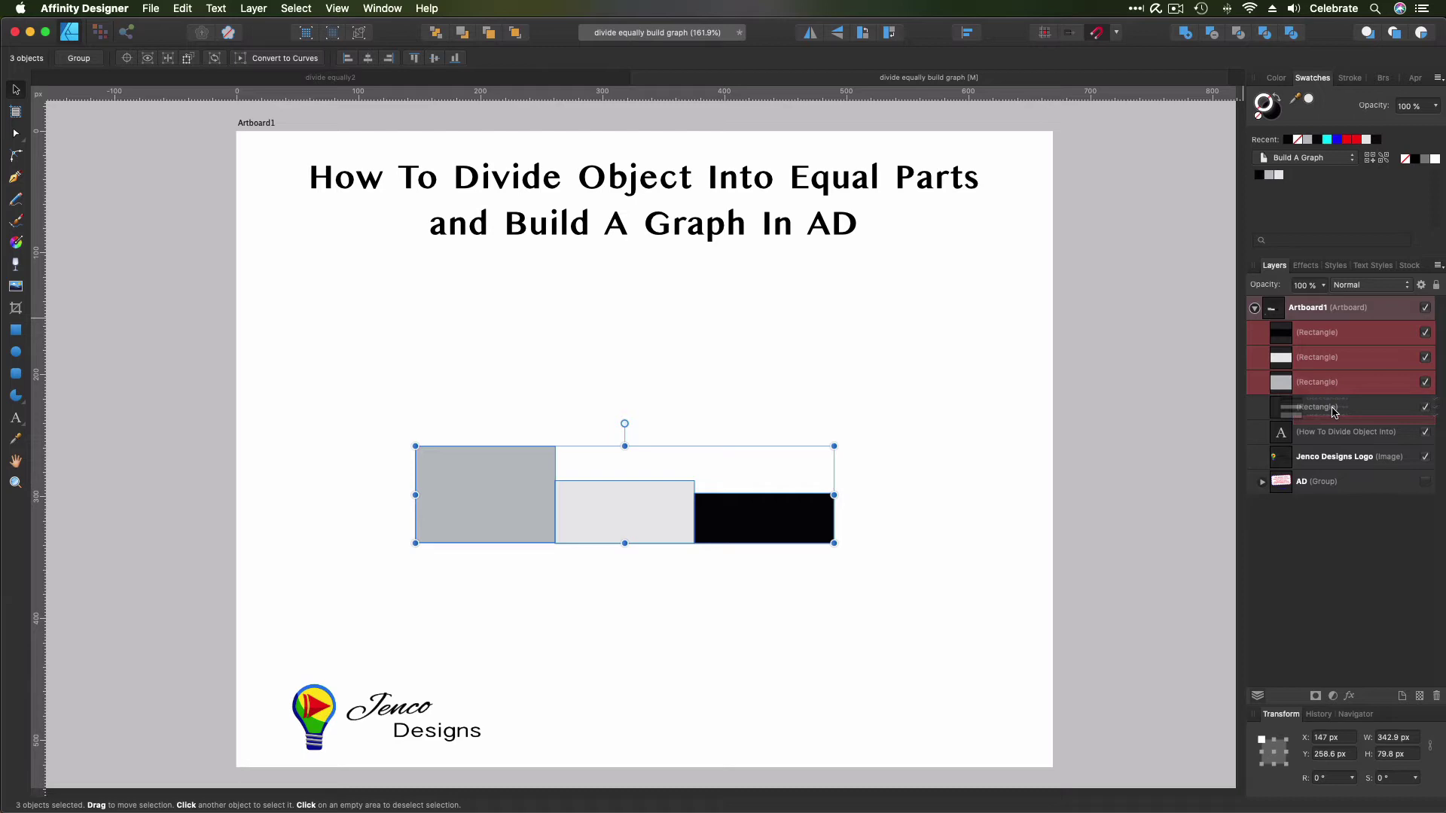
{"action": "left_click_drag", "start_coordinate": [1333, 412], "coordinate": [1339, 413]}
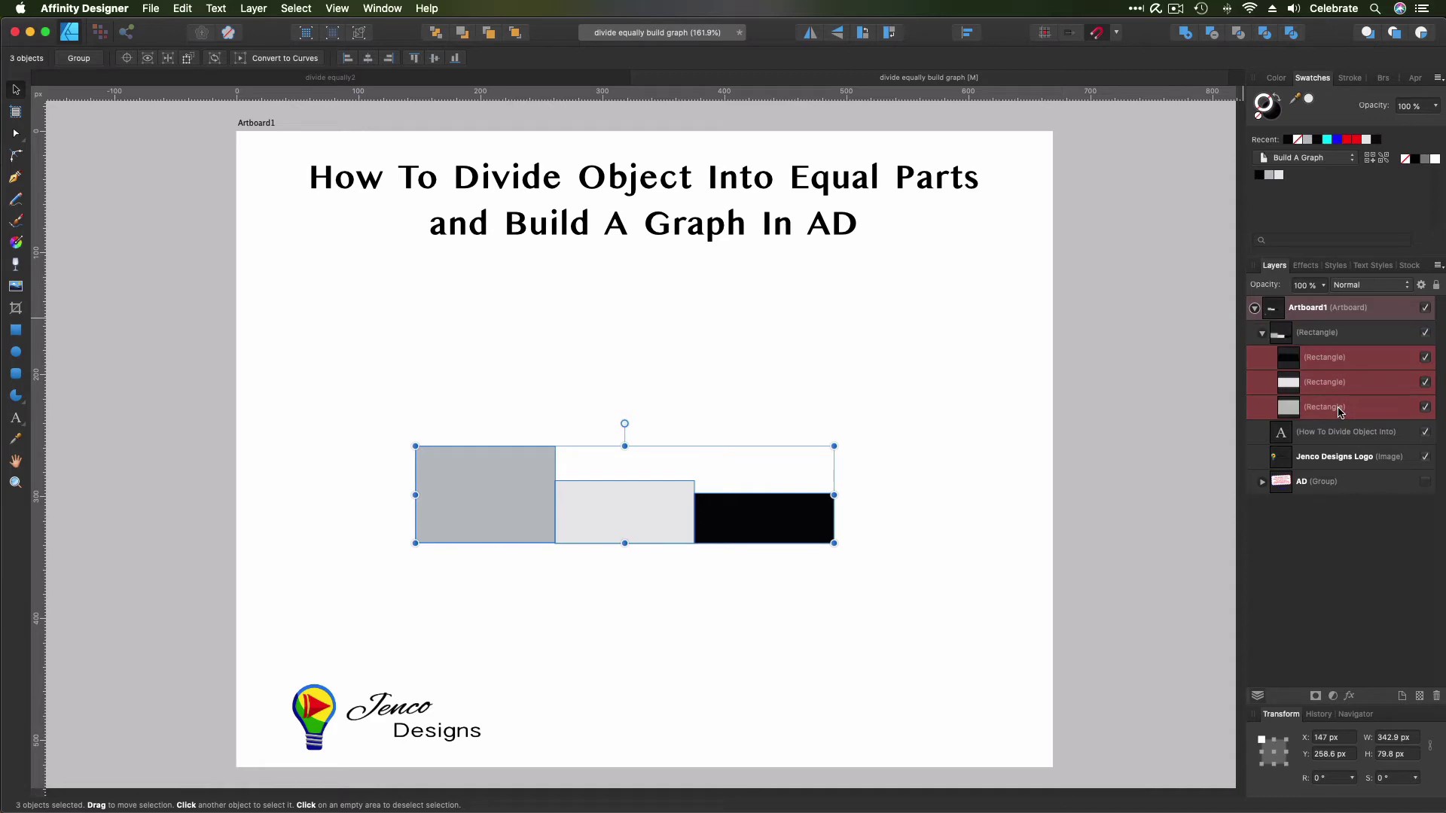
{"action": "left_click", "coordinate": [1338, 339]}
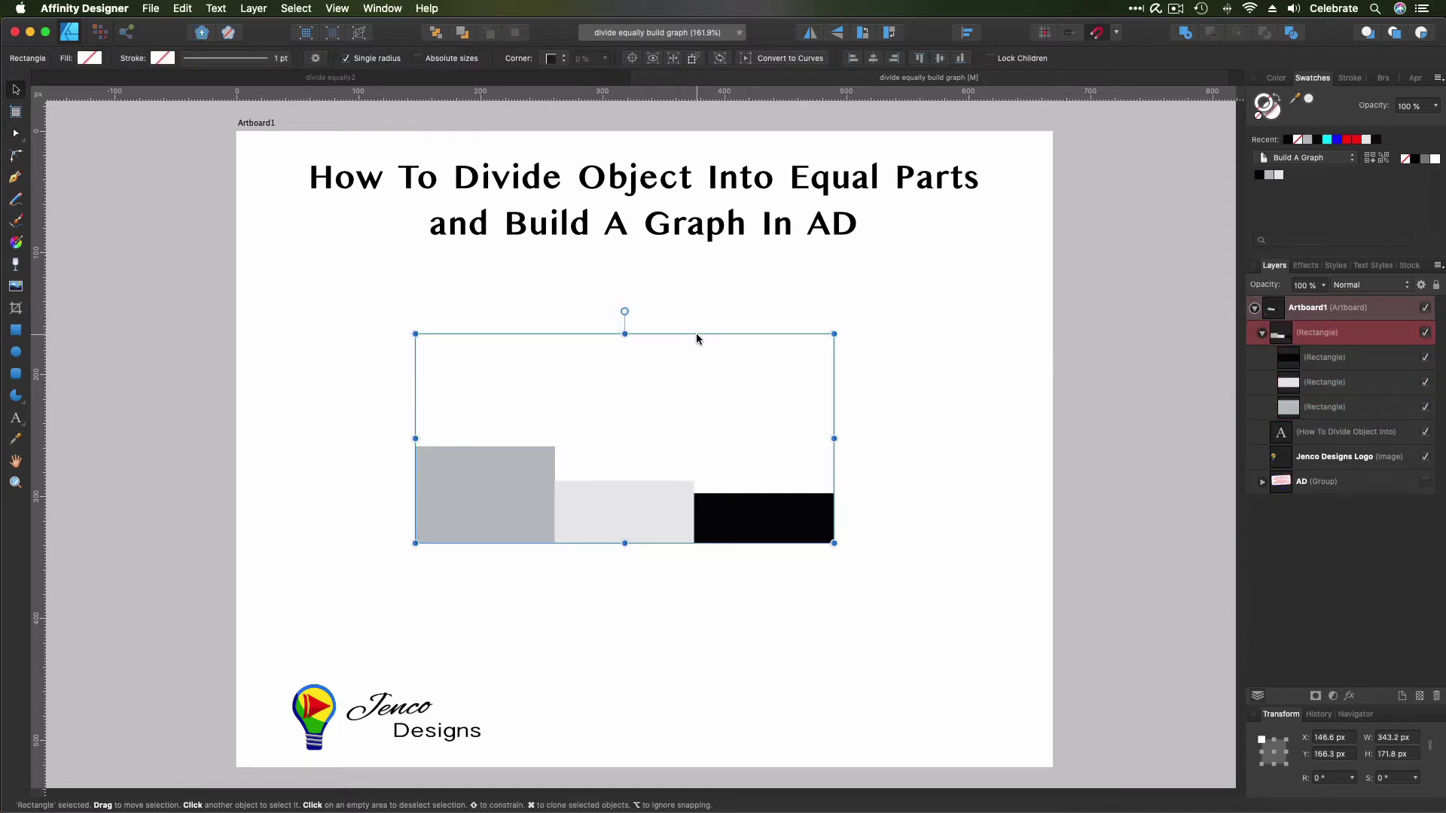
{"action": "left_click_drag", "start_coordinate": [696, 333], "coordinate": [759, 327]}
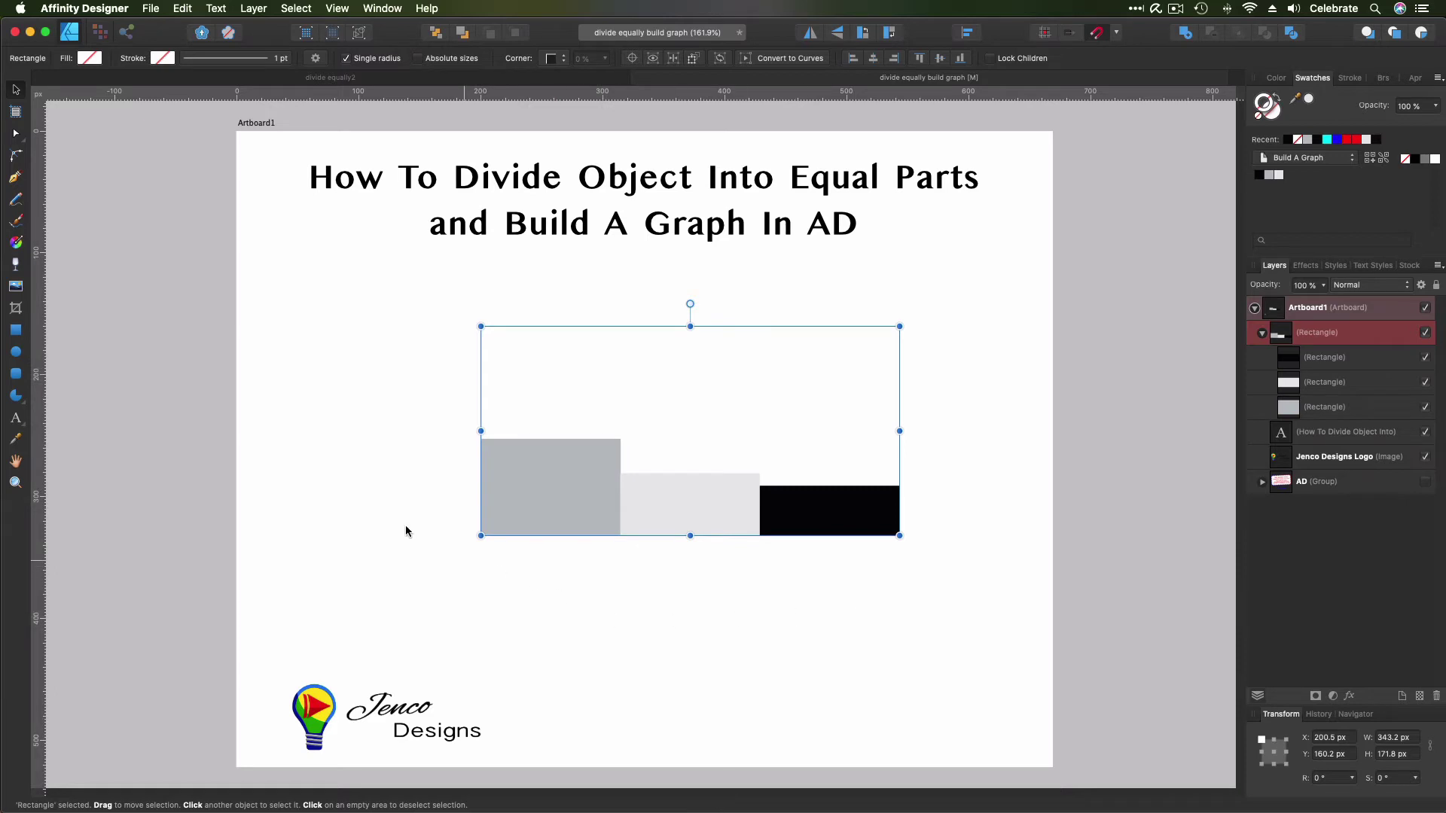
{"action": "left_click", "coordinate": [526, 81]}
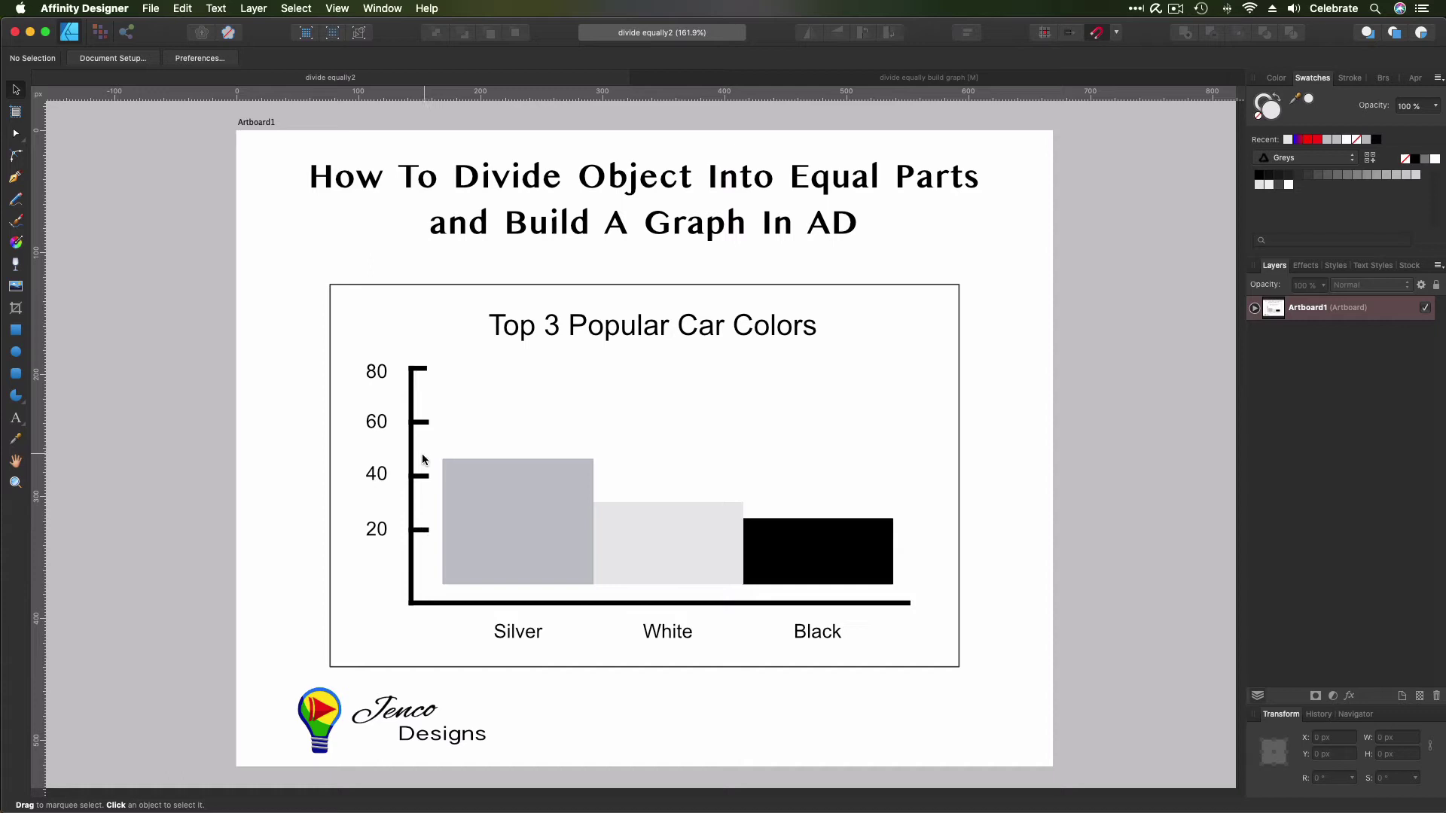
{"action": "left_click", "coordinate": [779, 78]}
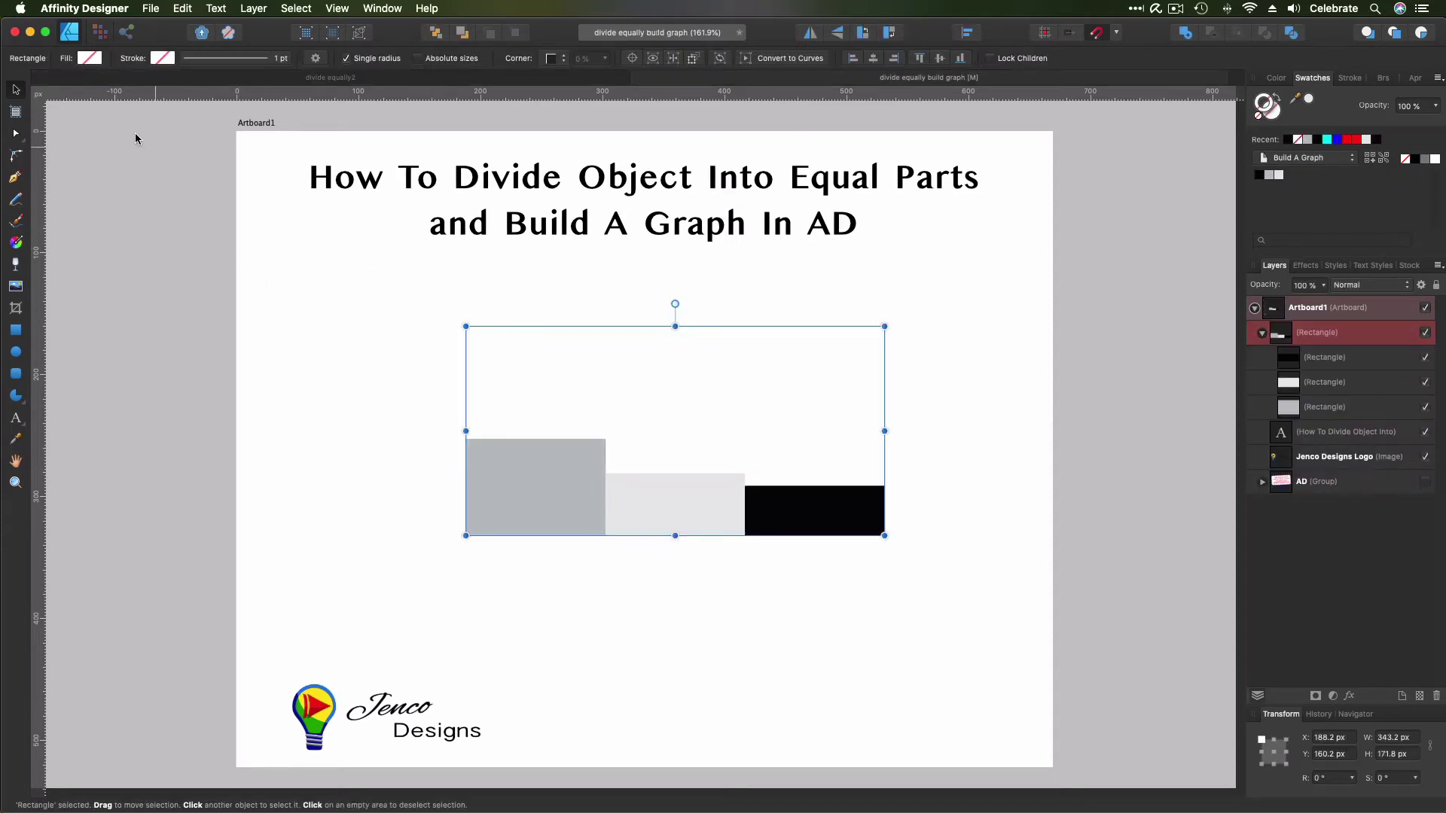
{"action": "left_click", "coordinate": [16, 182]}
Step: Draw a straight vertical line with the Pen in Line Mode from the bars' top to their baseline
{"action": "left_click", "coordinate": [17, 179]}
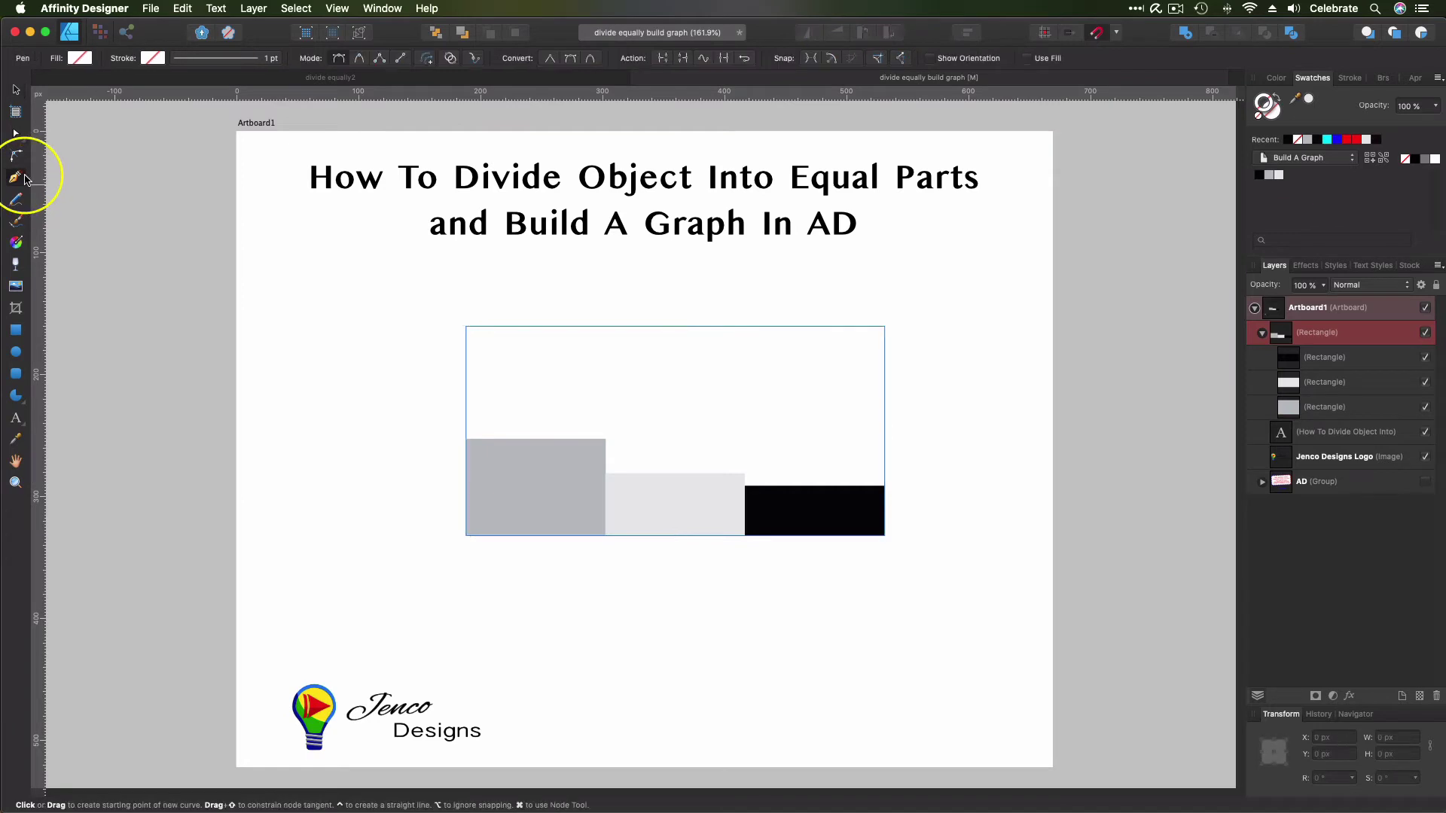
{"action": "left_click", "coordinate": [402, 62]}
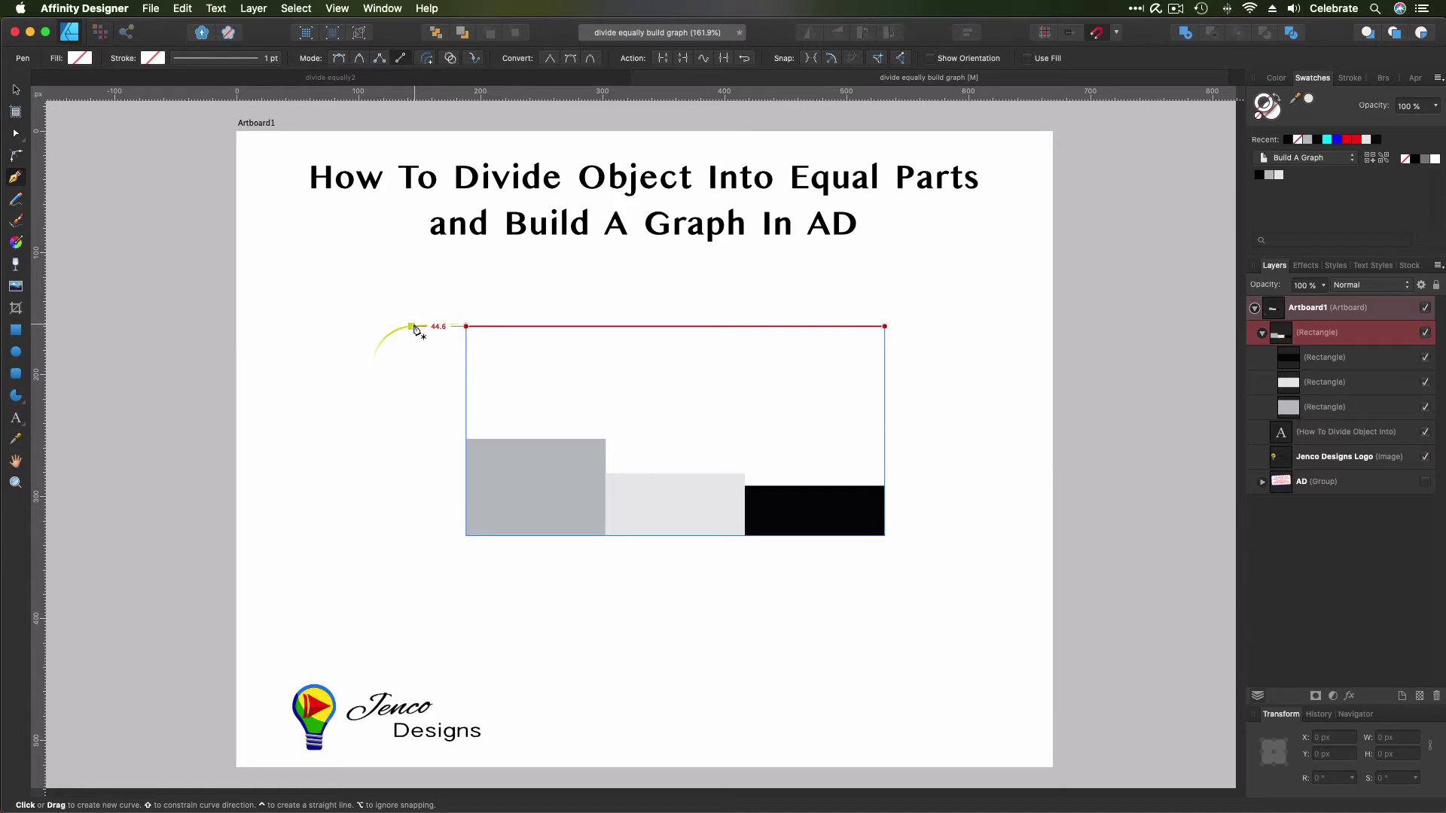
{"action": "left_click", "coordinate": [413, 327]}
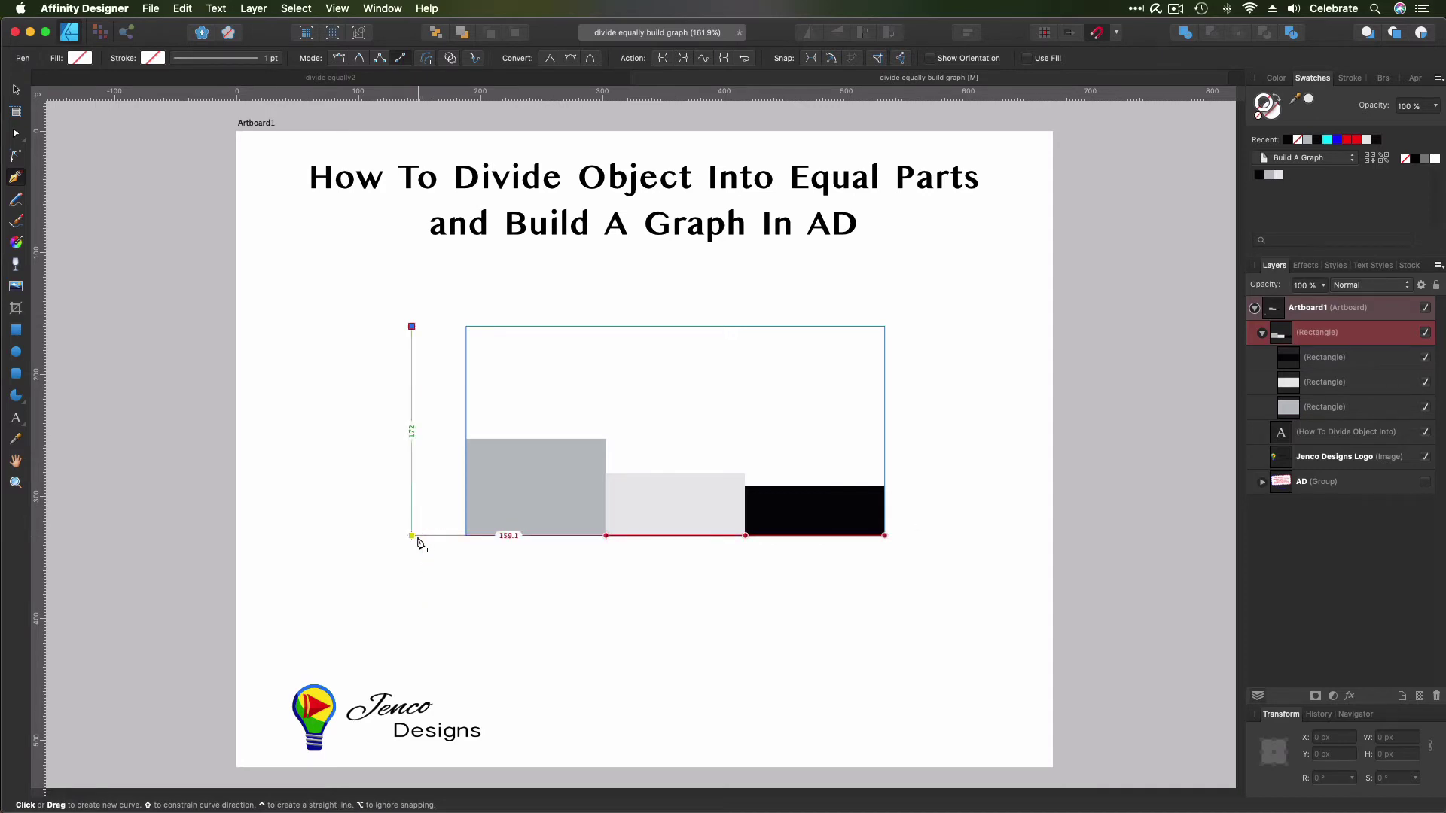
{"action": "left_click", "coordinate": [413, 537]}
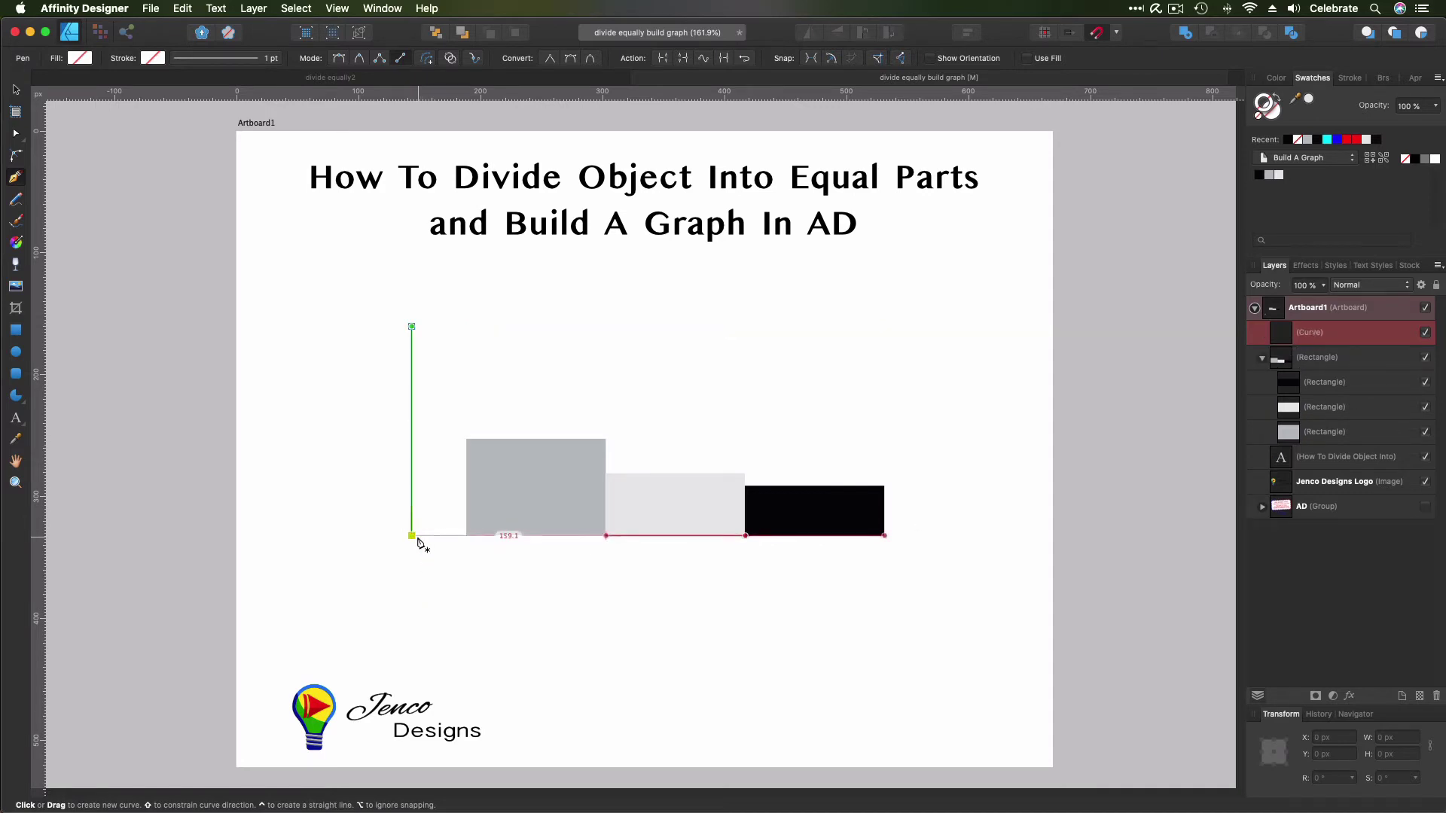
Step: Thicken the axis line to 3.5 pt and nudge it right, next to the silver bar
{"action": "left_click", "coordinate": [212, 60]}
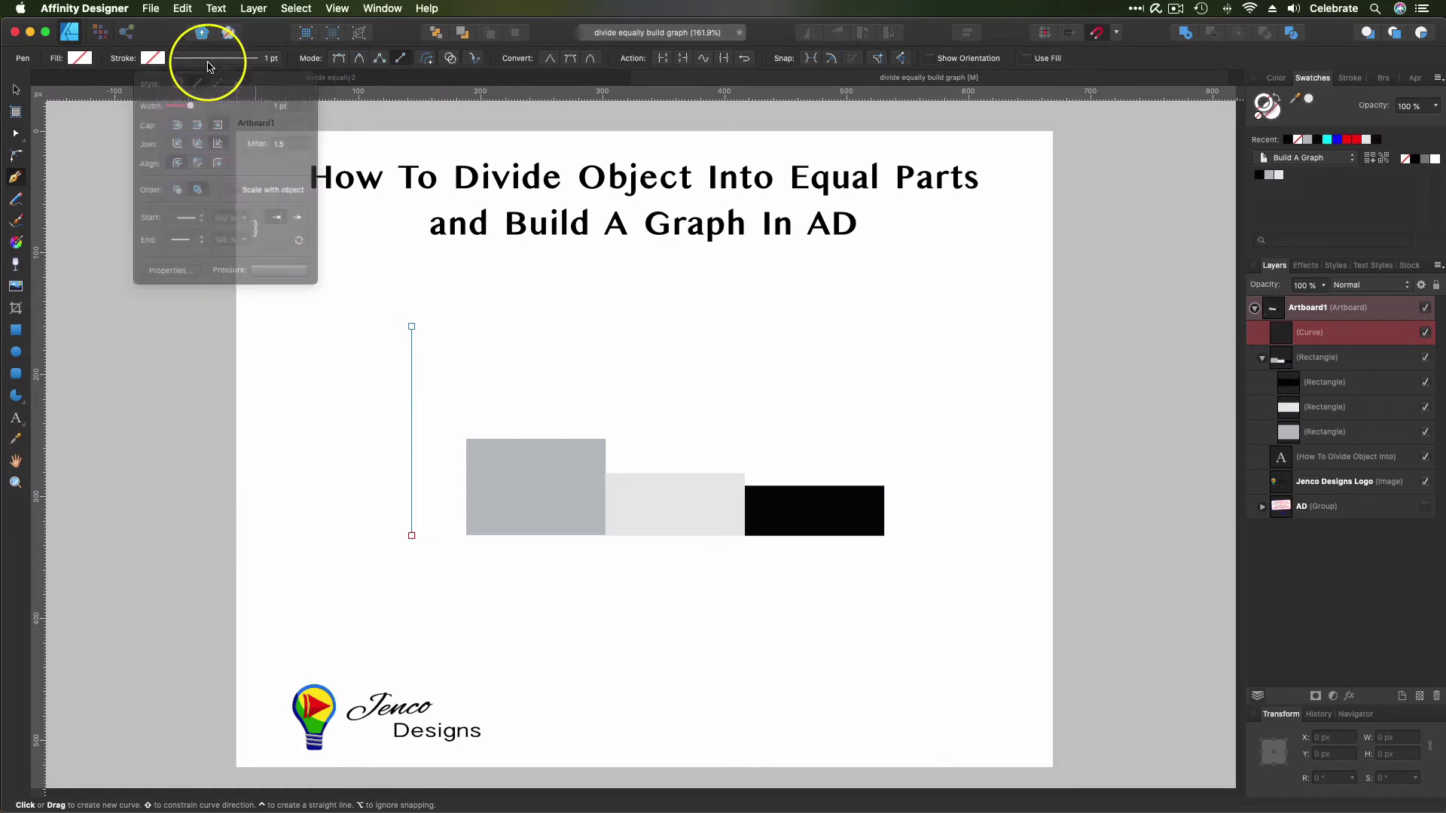
{"action": "left_click_drag", "start_coordinate": [192, 110], "coordinate": [198, 111]}
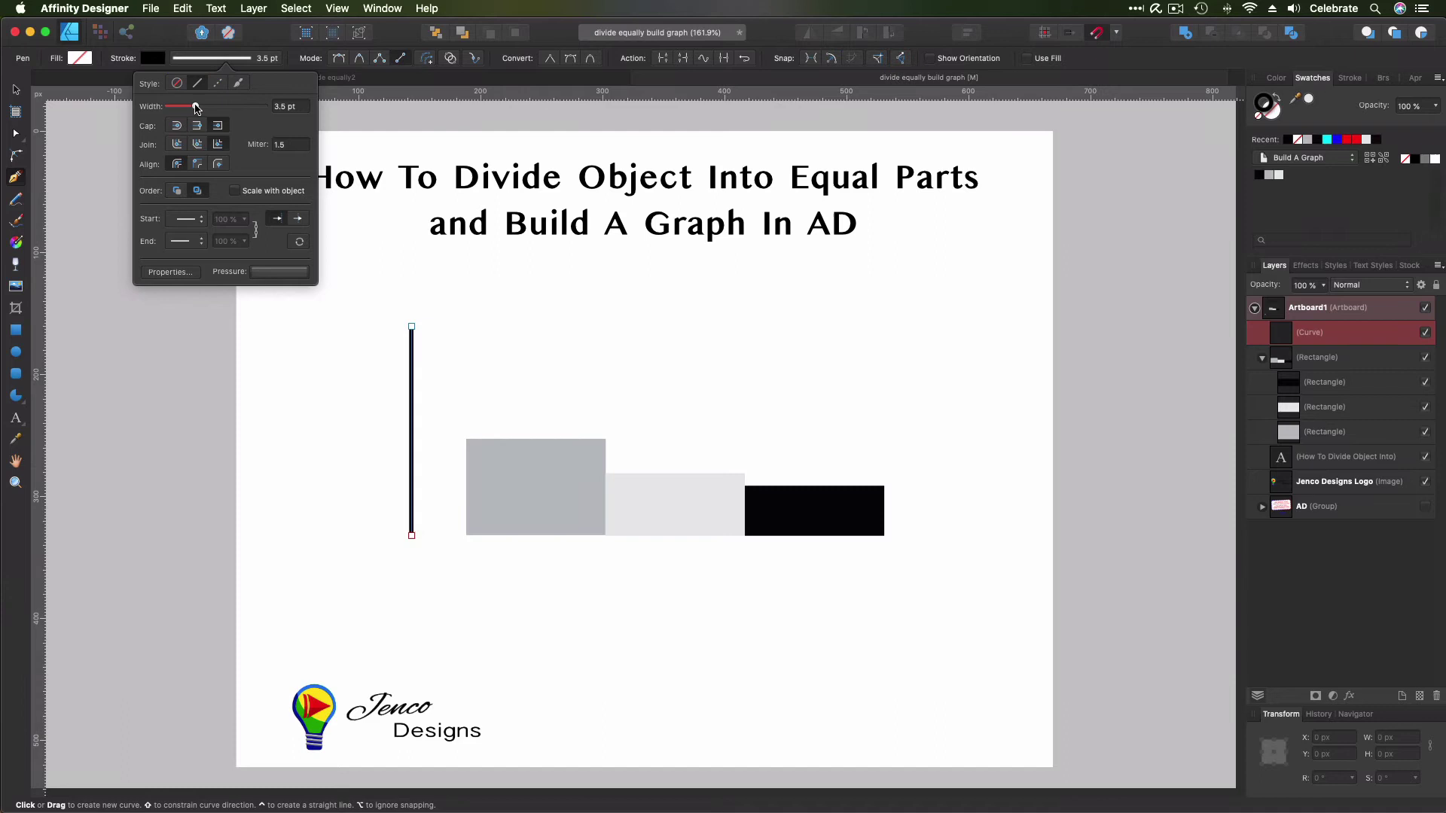
{"action": "left_click", "coordinate": [16, 90]}
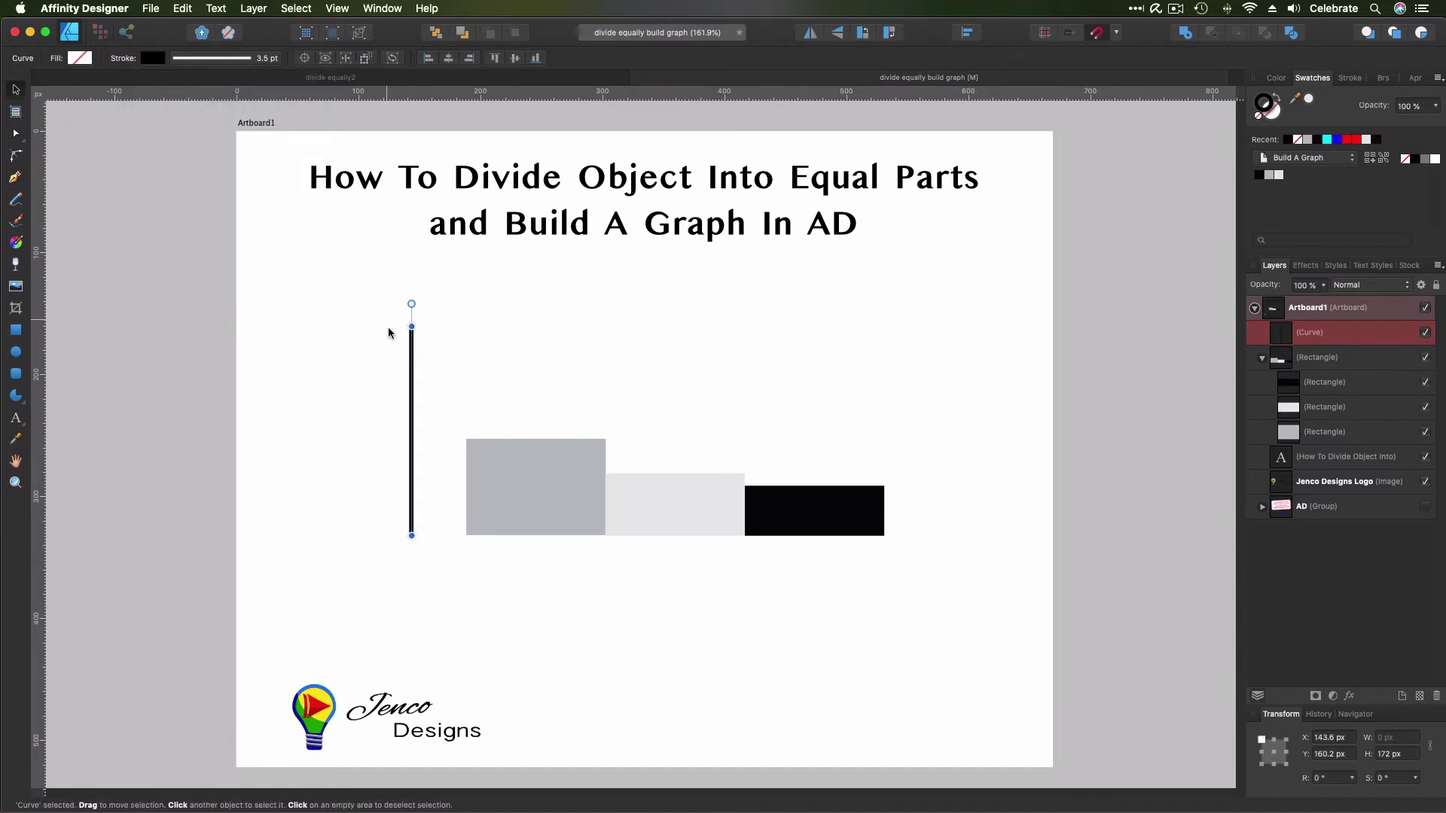
{"action": "left_click_drag", "start_coordinate": [413, 365], "coordinate": [429, 364]}
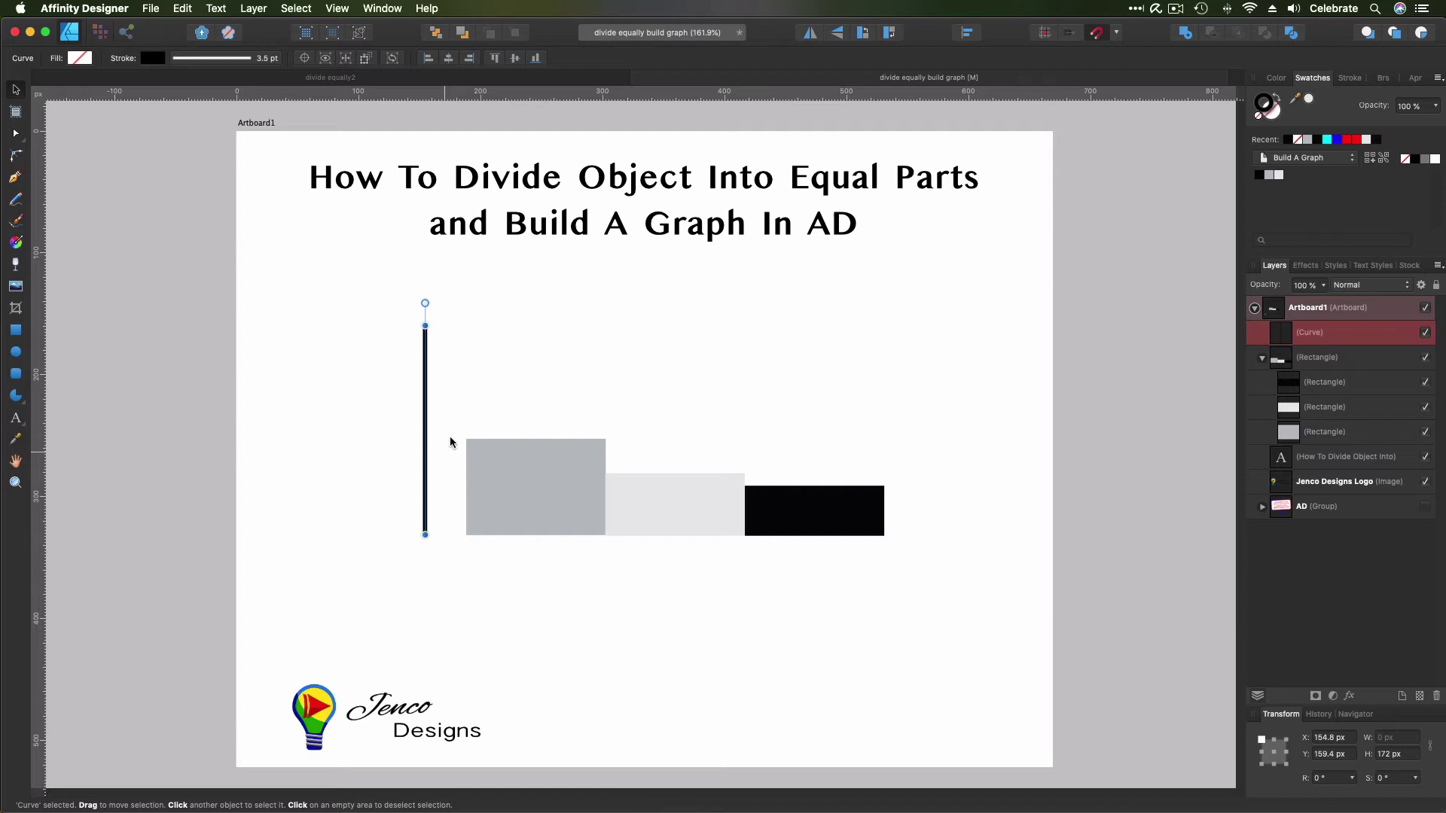
Step: Check the finished-graph document, then duplicate the axis line and shift the copy slightly left
{"action": "left_click", "coordinate": [539, 79]}
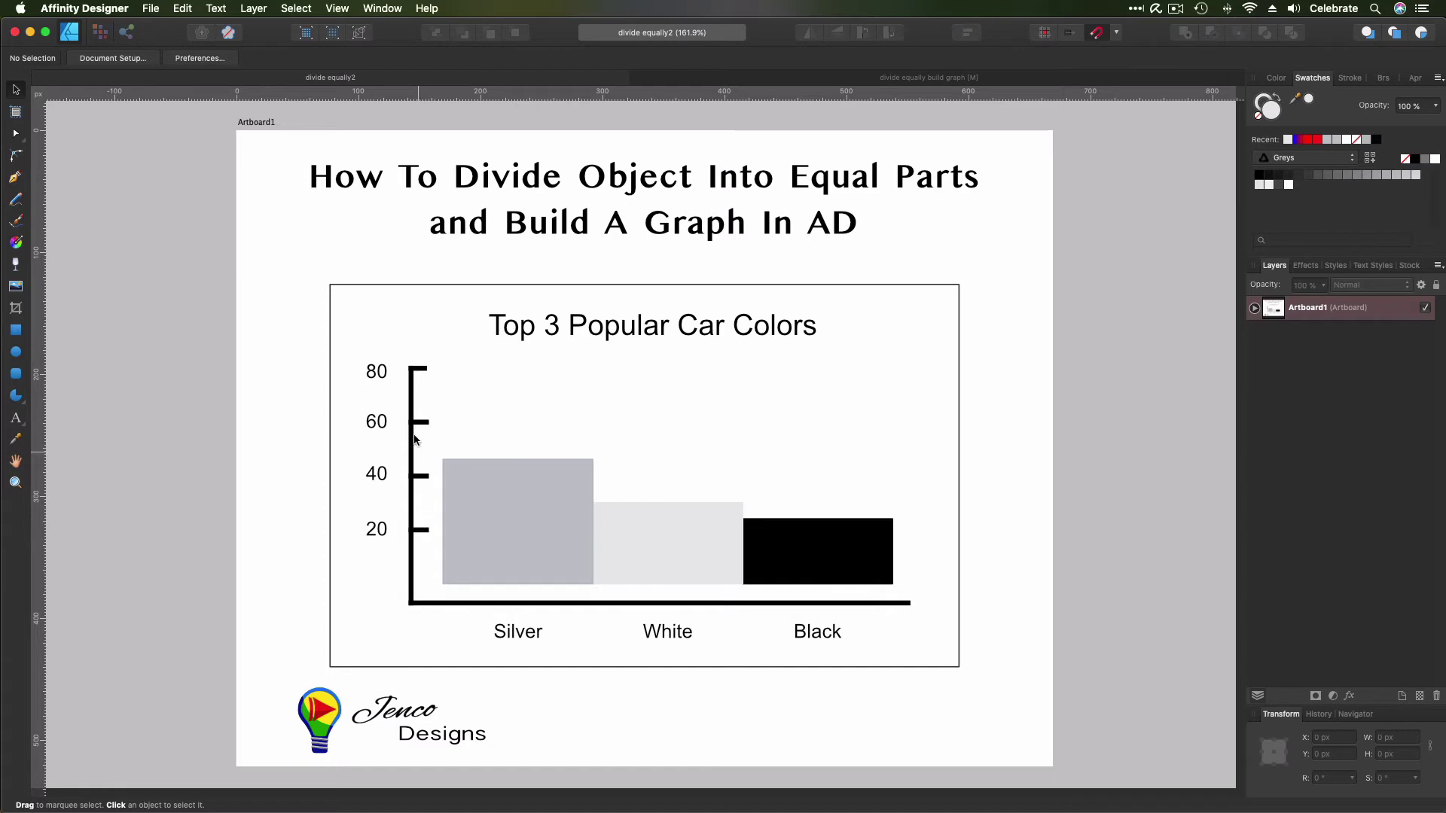
{"action": "left_click", "coordinate": [764, 79]}
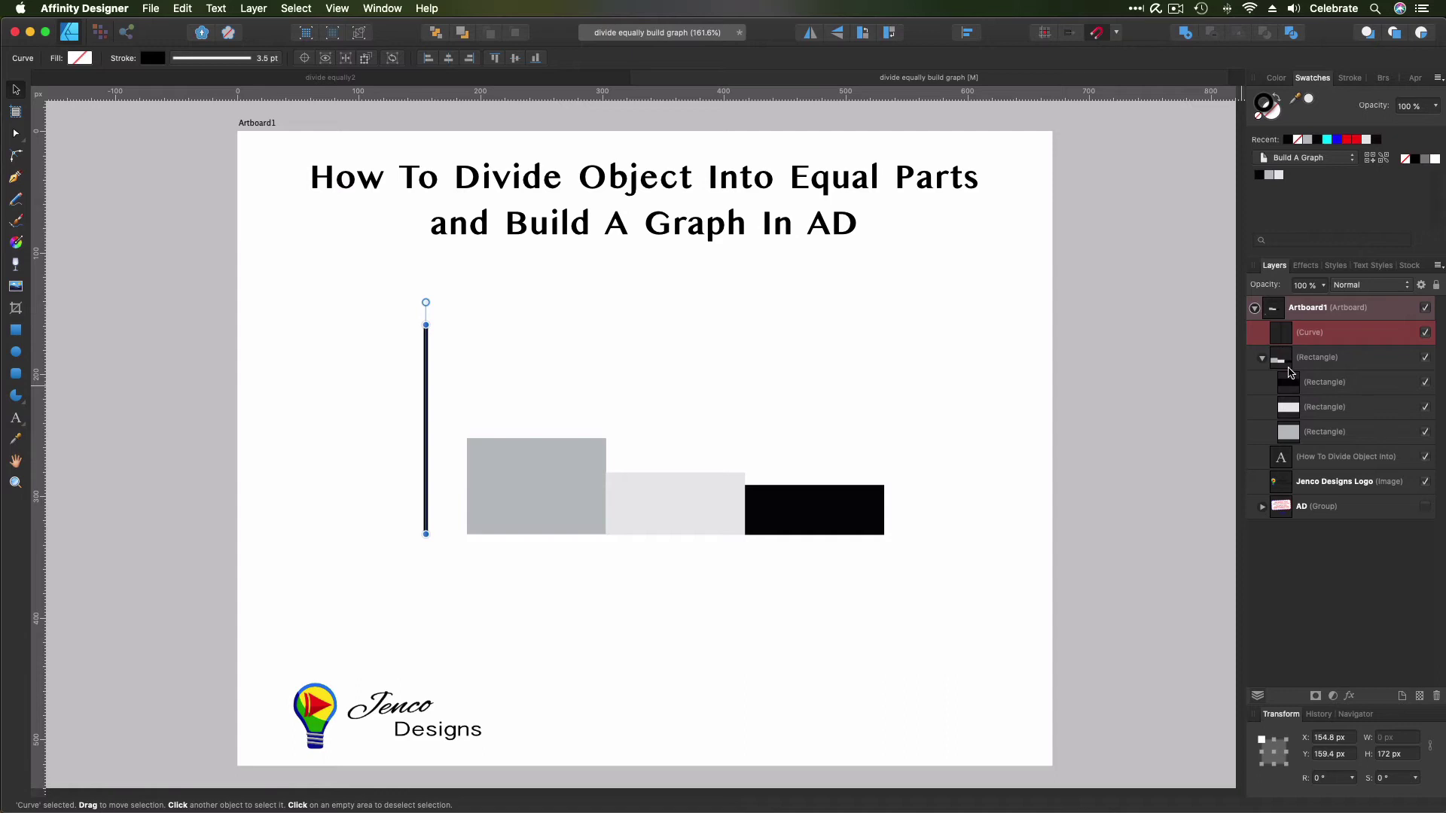
{"action": "right_click", "coordinate": [1289, 331]}
{"action": "left_click", "coordinate": [1344, 457]}
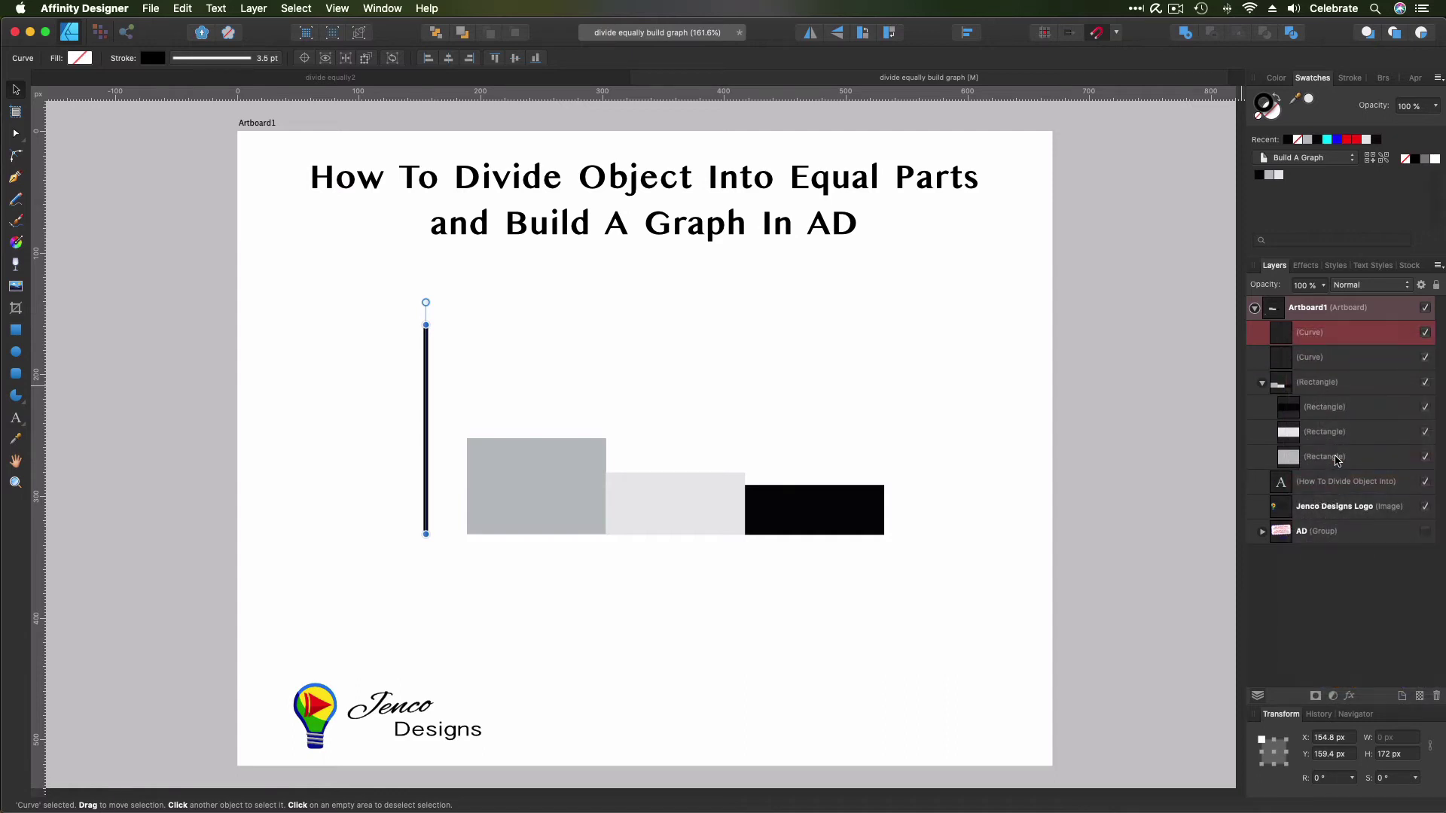
{"action": "left_click_drag", "start_coordinate": [426, 427], "coordinate": [413, 426]}
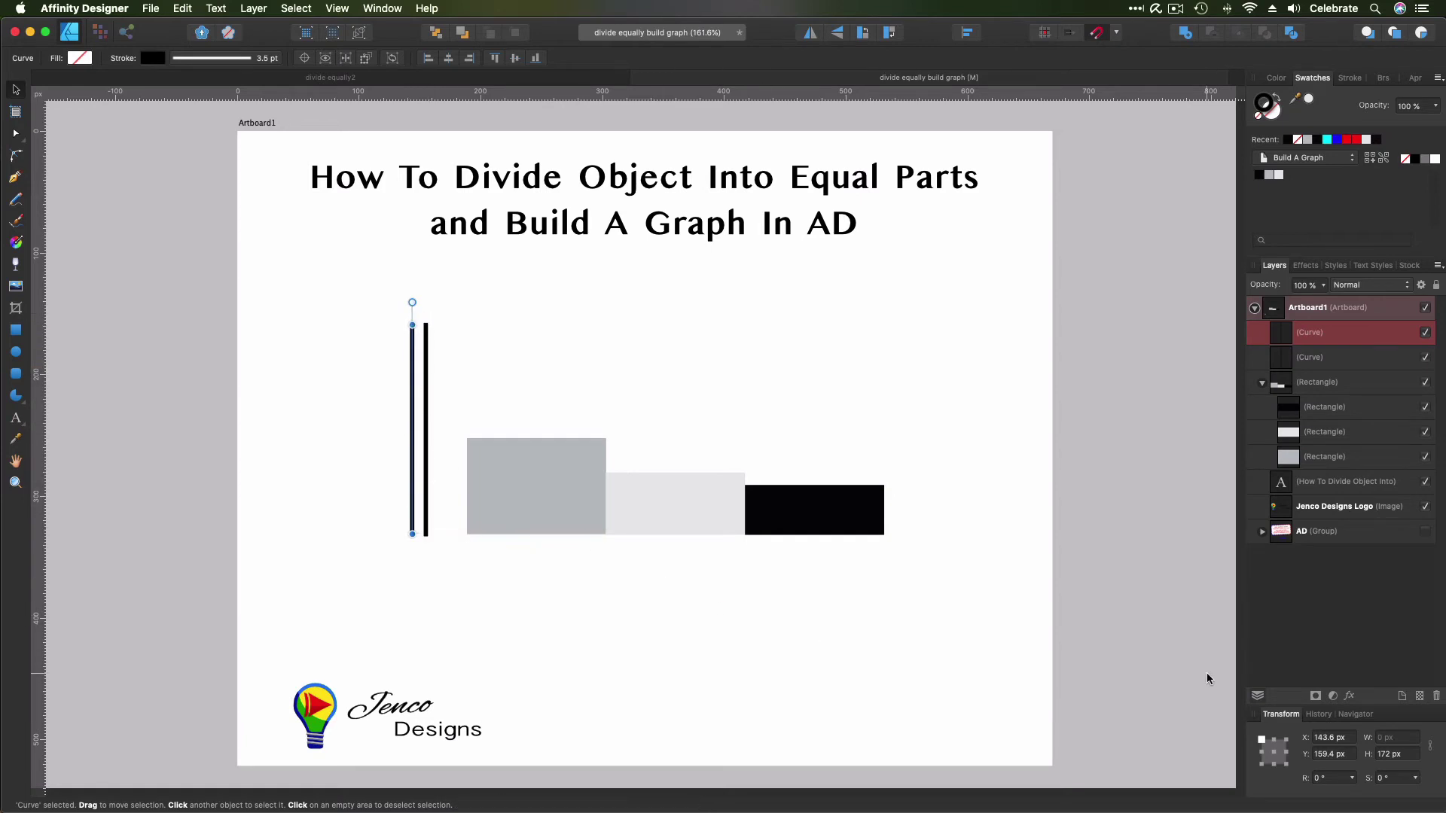
Step: Shorten the copied line to 34.4 px, a fifth of 172 px
{"action": "left_click", "coordinate": [1393, 754]}
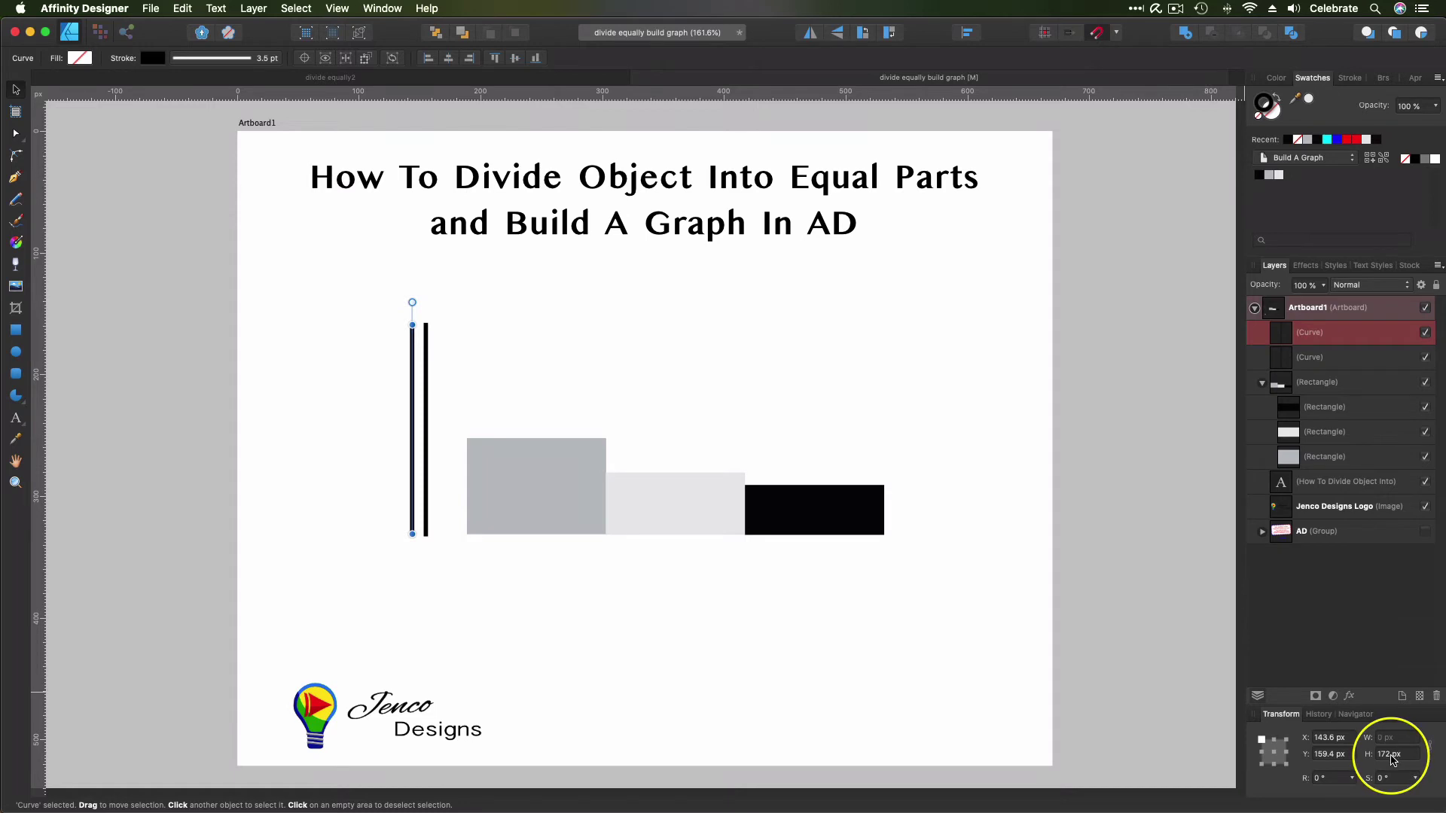
{"action": "key", "text": "Return"}
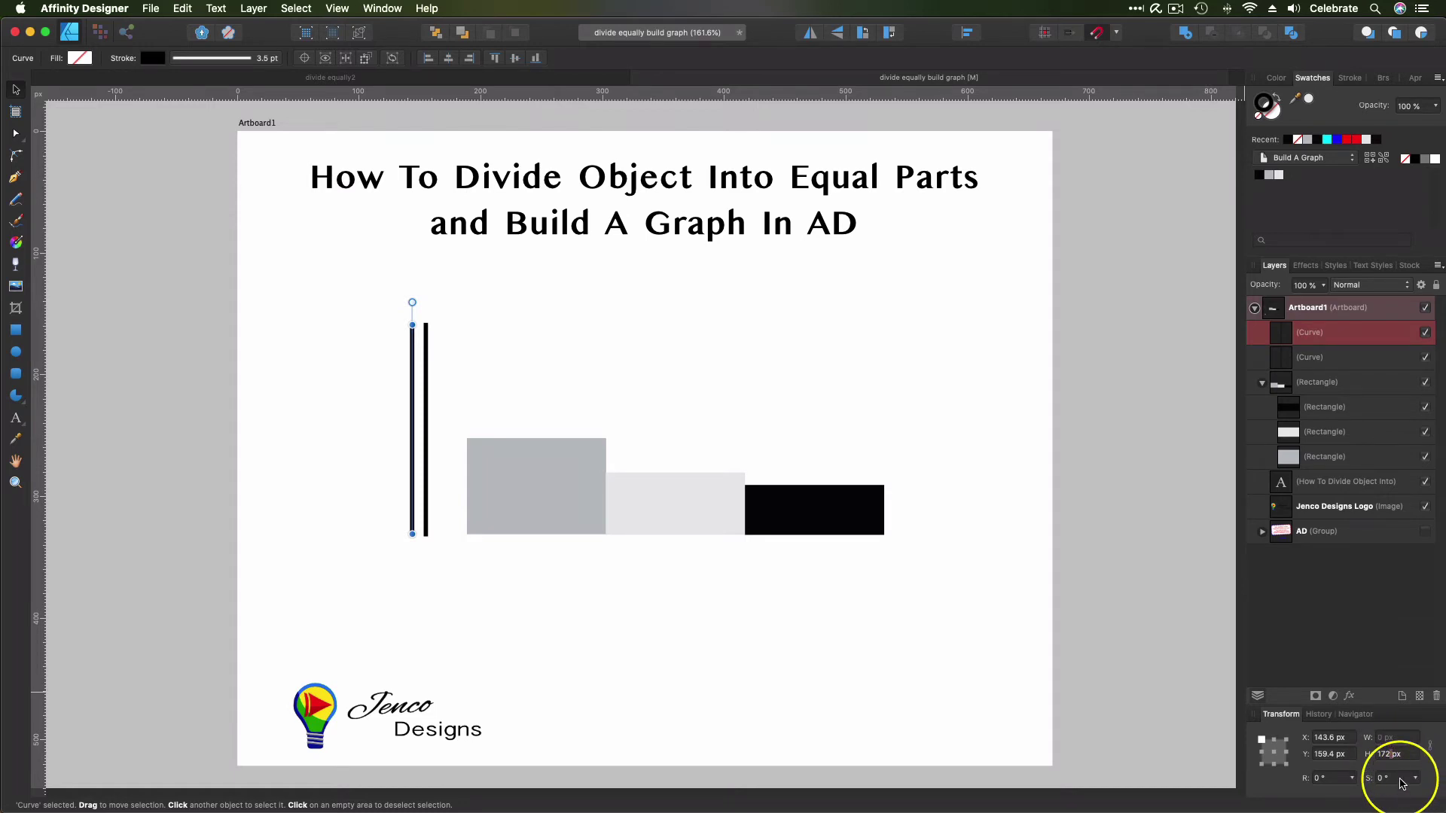
{"action": "left_click", "coordinate": [1392, 754]}
{"action": "key", "text": "Return"}
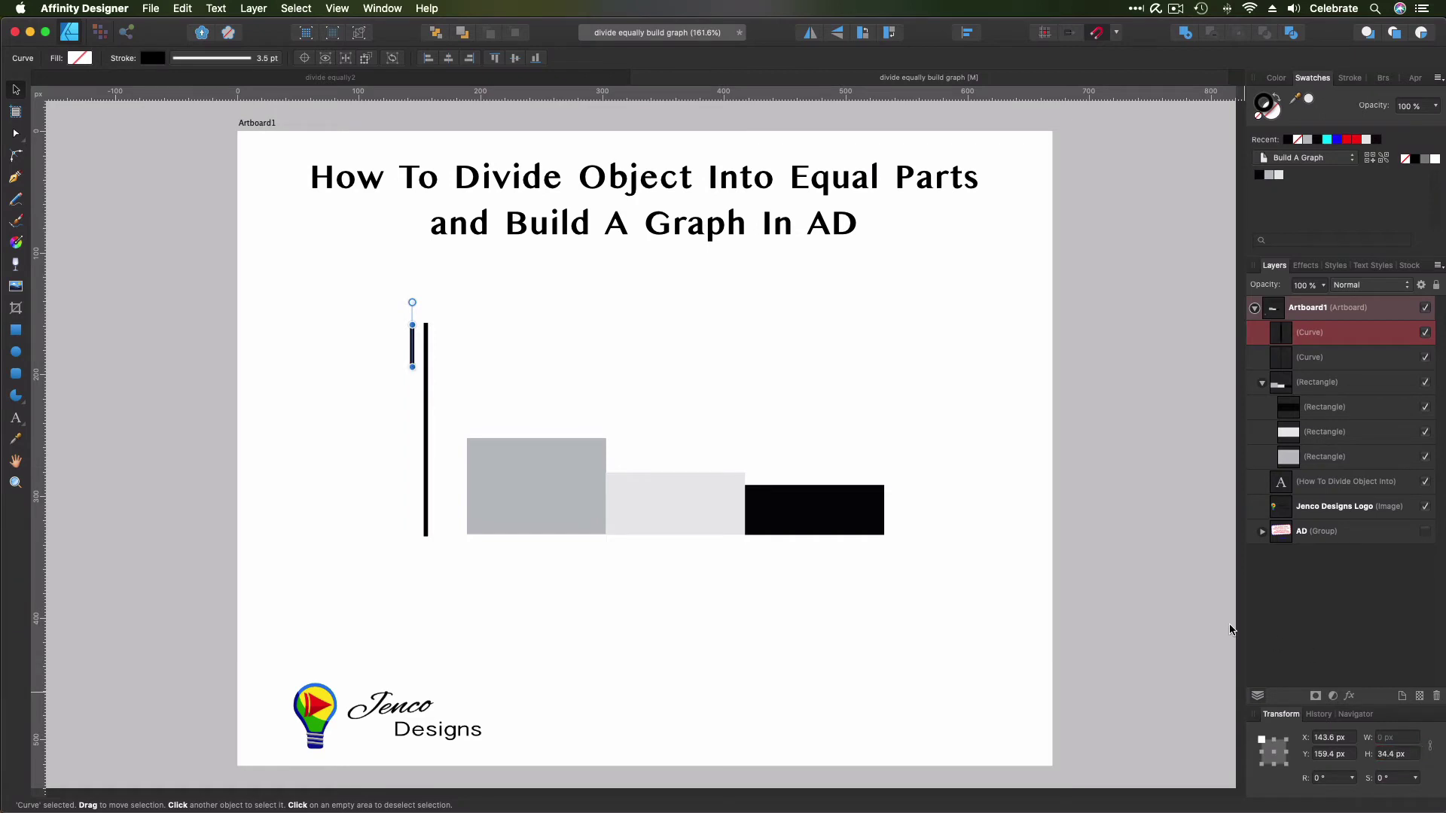
Step: Move the 34.4 px spacer to the axis bottom and draw a short horizontal tick level with its top
{"action": "scroll", "coordinate": [473, 557], "scroll_direction": "up", "scroll_amount": 3}
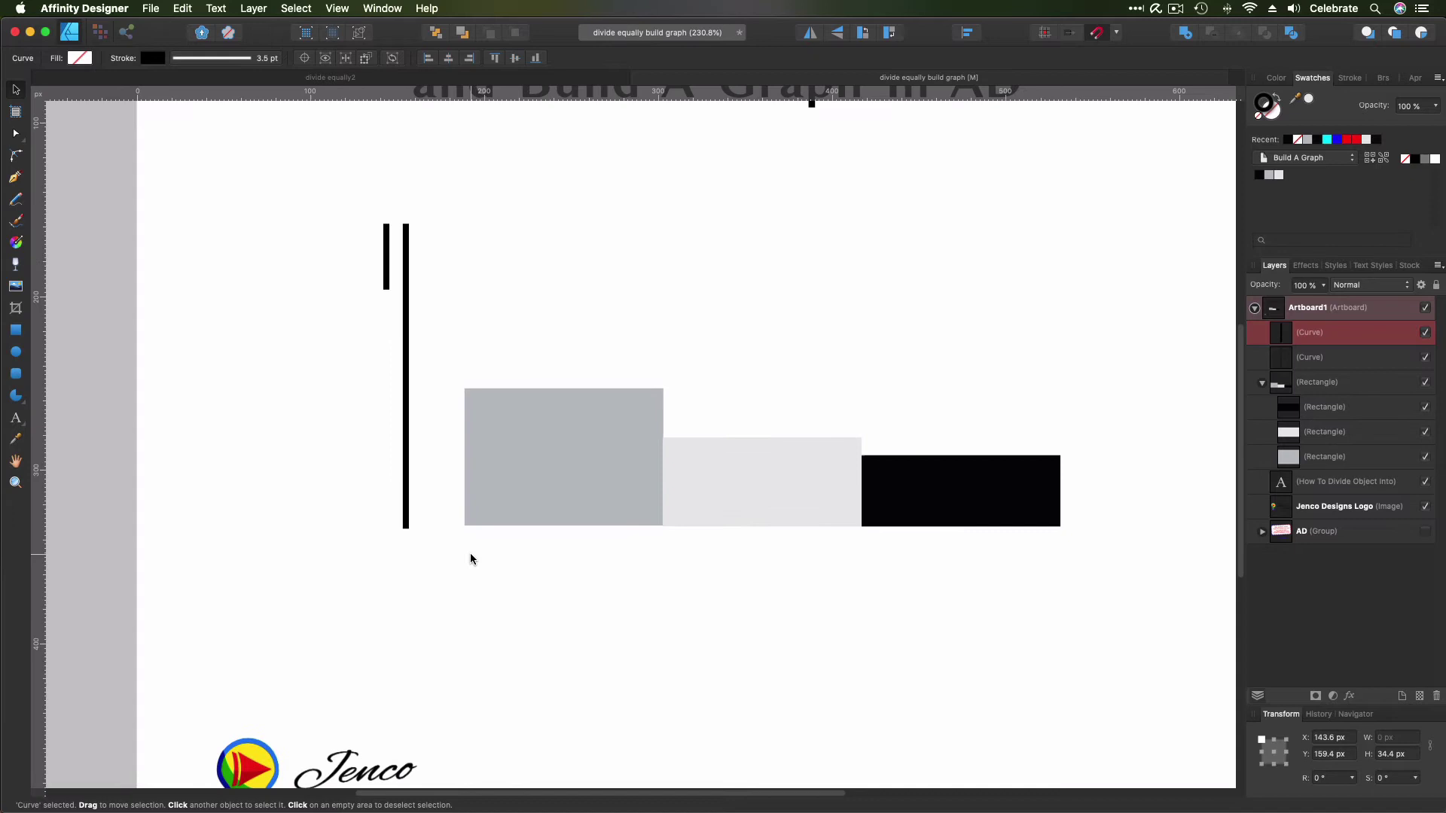
{"action": "scroll", "coordinate": [366, 278], "scroll_direction": "up", "scroll_amount": 1}
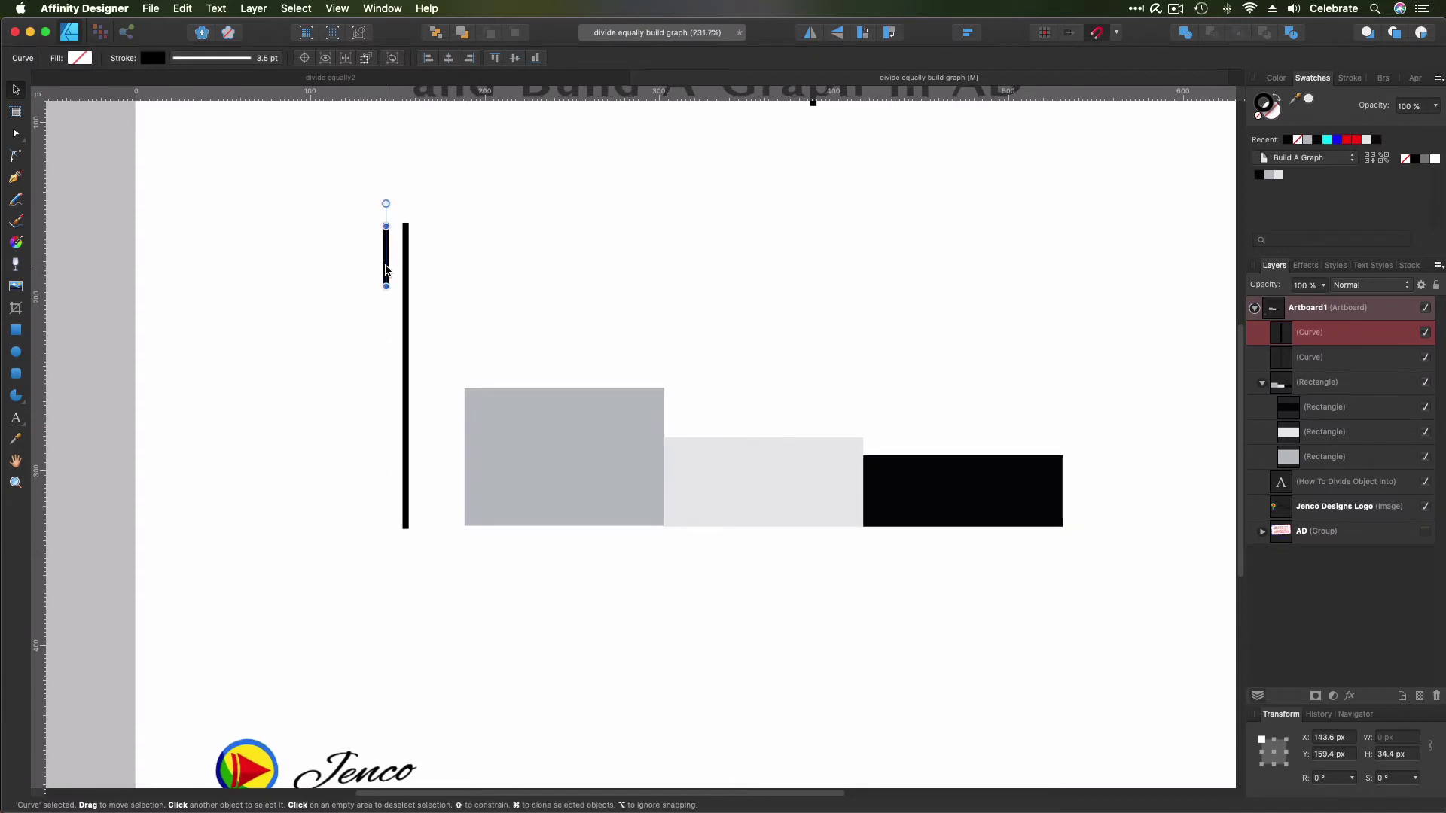
{"action": "left_click_drag", "start_coordinate": [387, 269], "coordinate": [389, 511]}
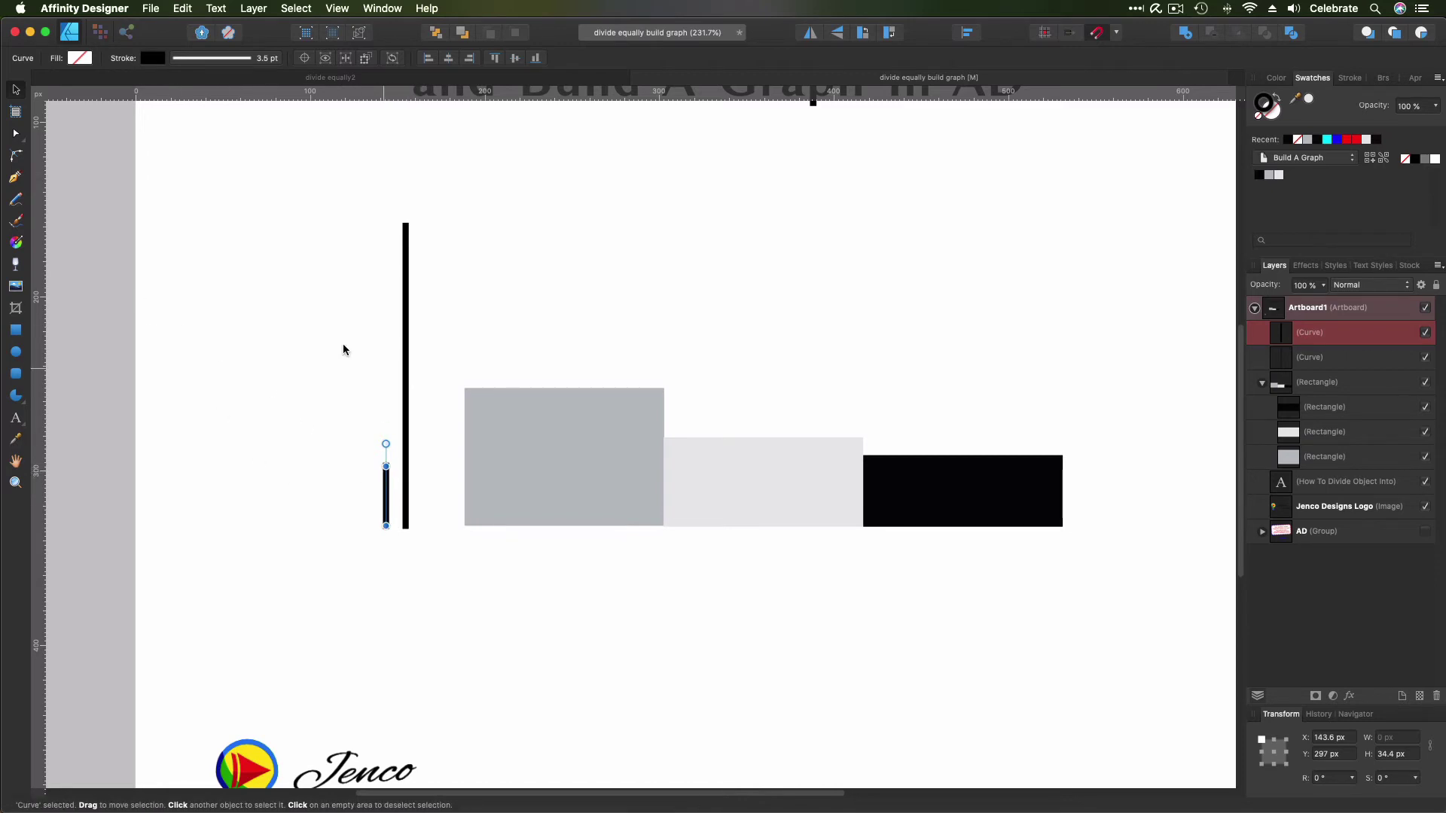
{"action": "left_click", "coordinate": [15, 179]}
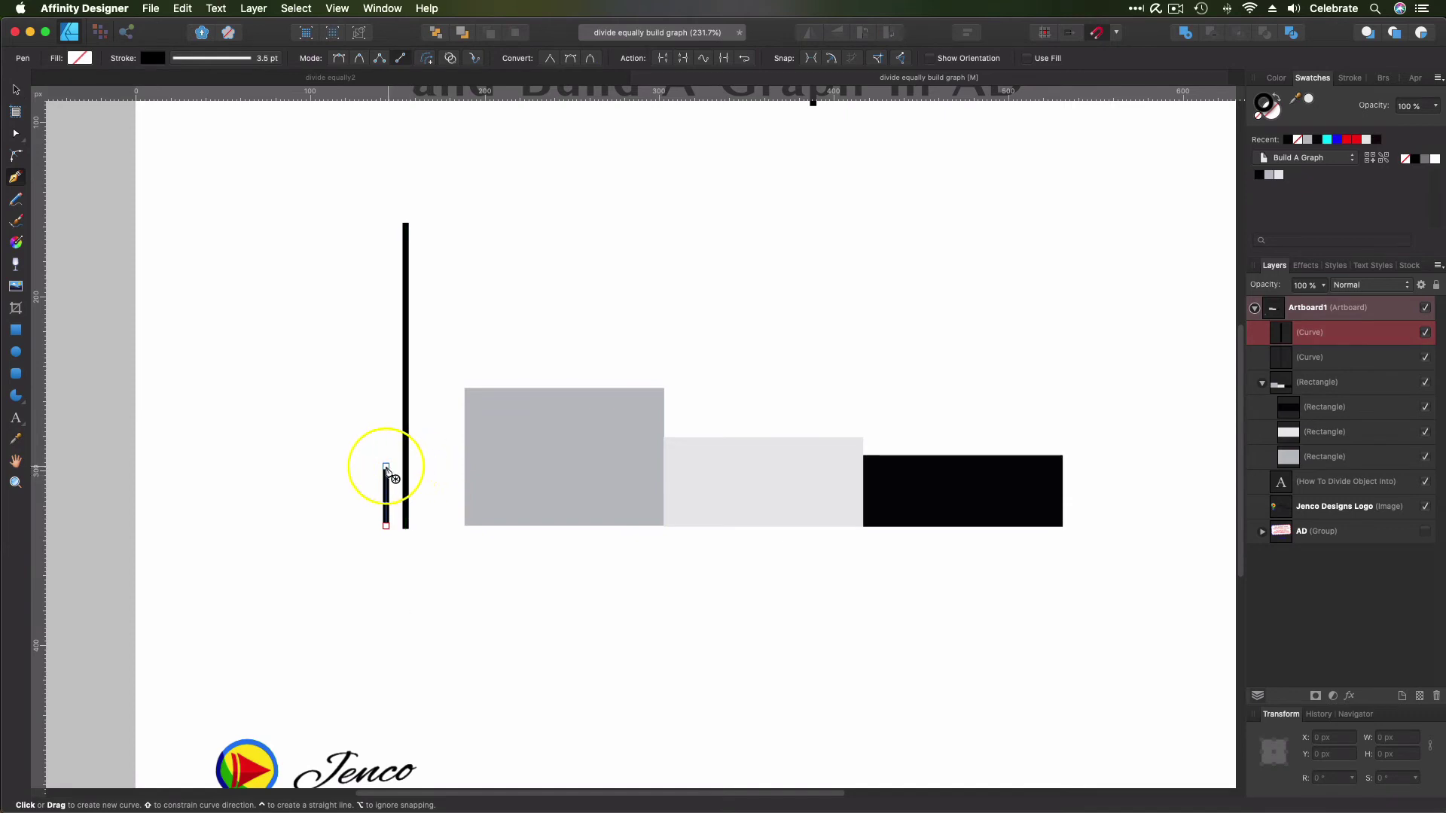
{"action": "left_click", "coordinate": [406, 468]}
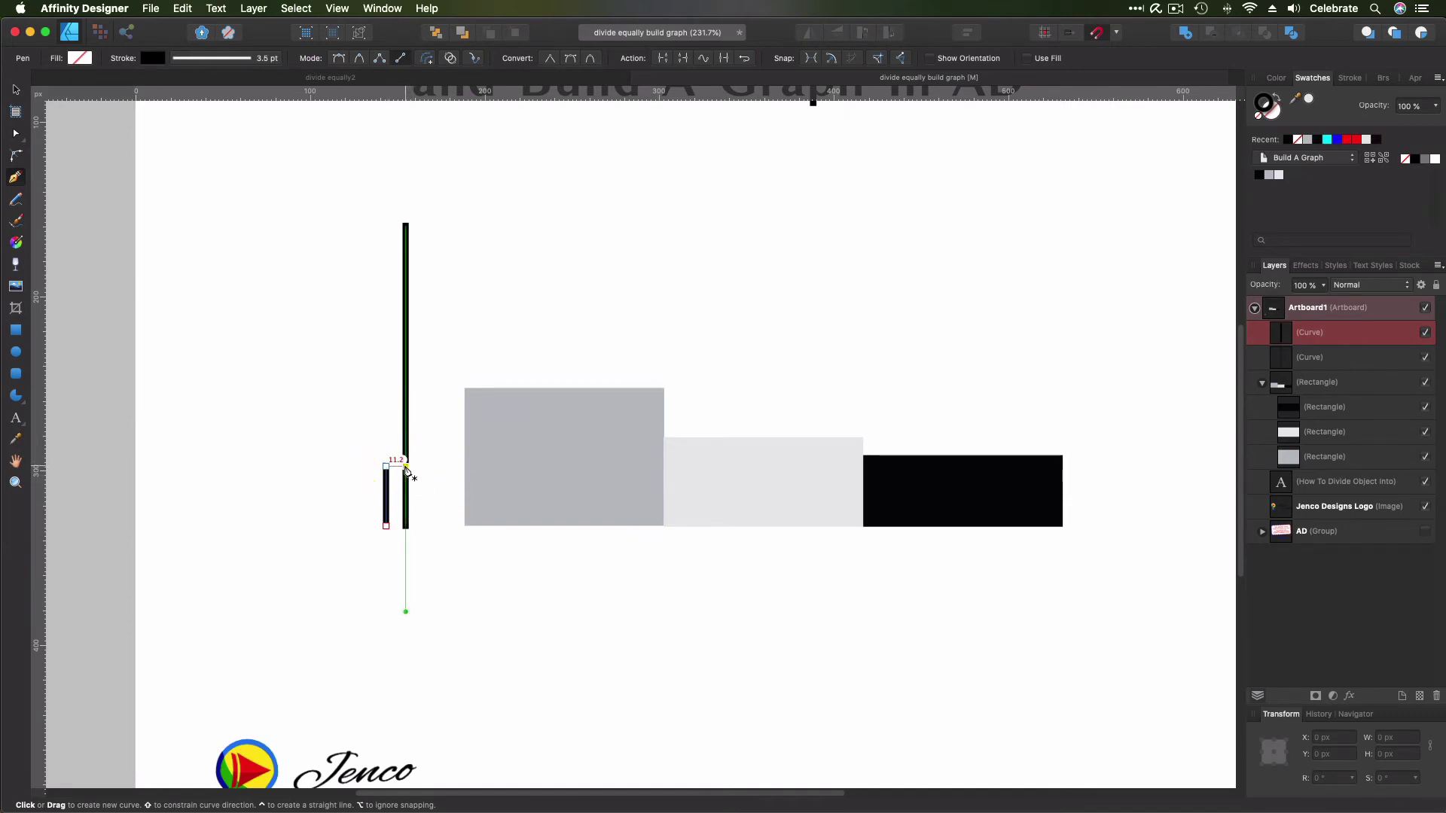
{"action": "left_click", "coordinate": [424, 470]}
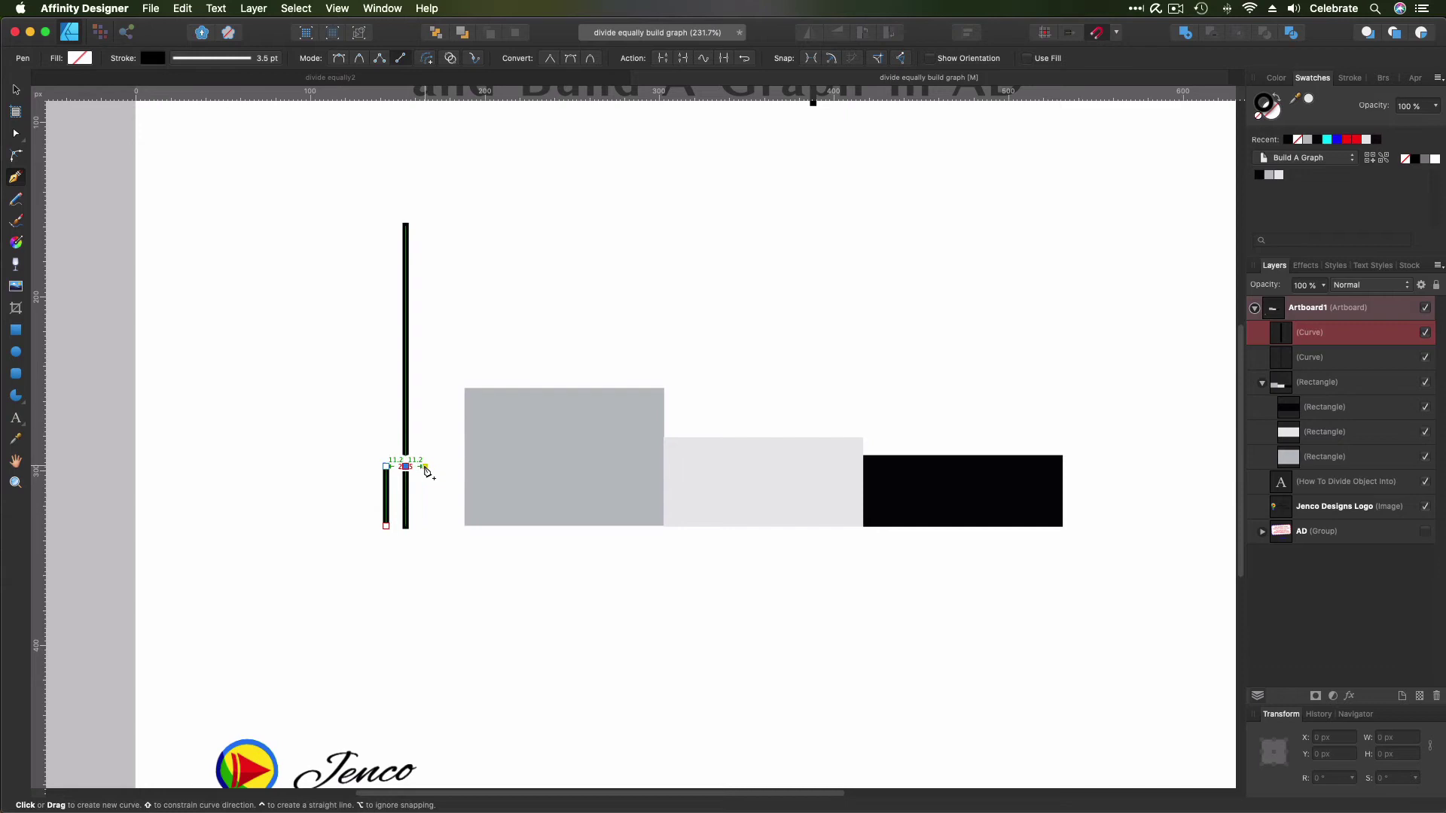
{"action": "key", "text": "Escape"}
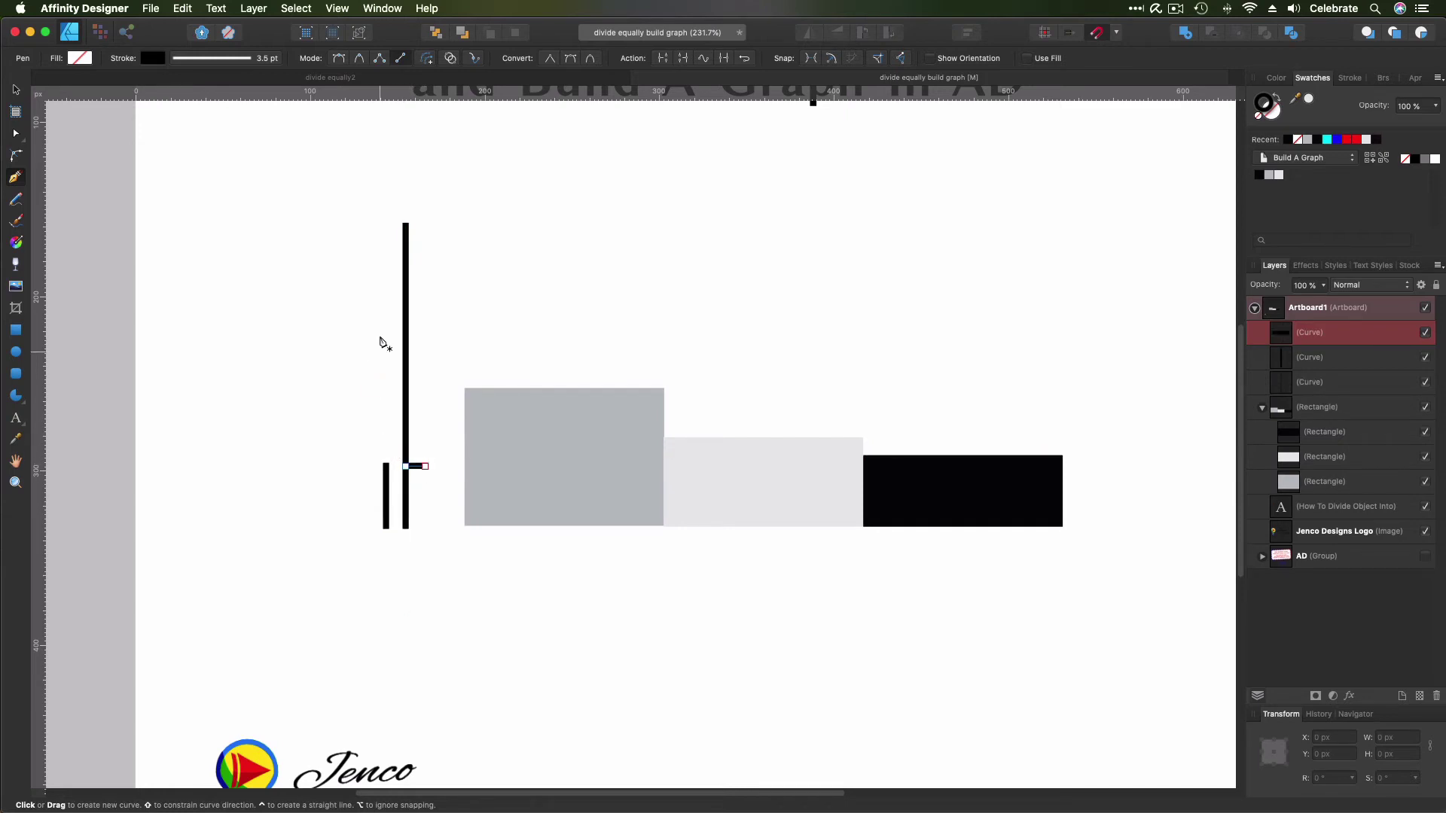
Step: Make three duplicates of the tick line
{"action": "left_click", "coordinate": [17, 91]}
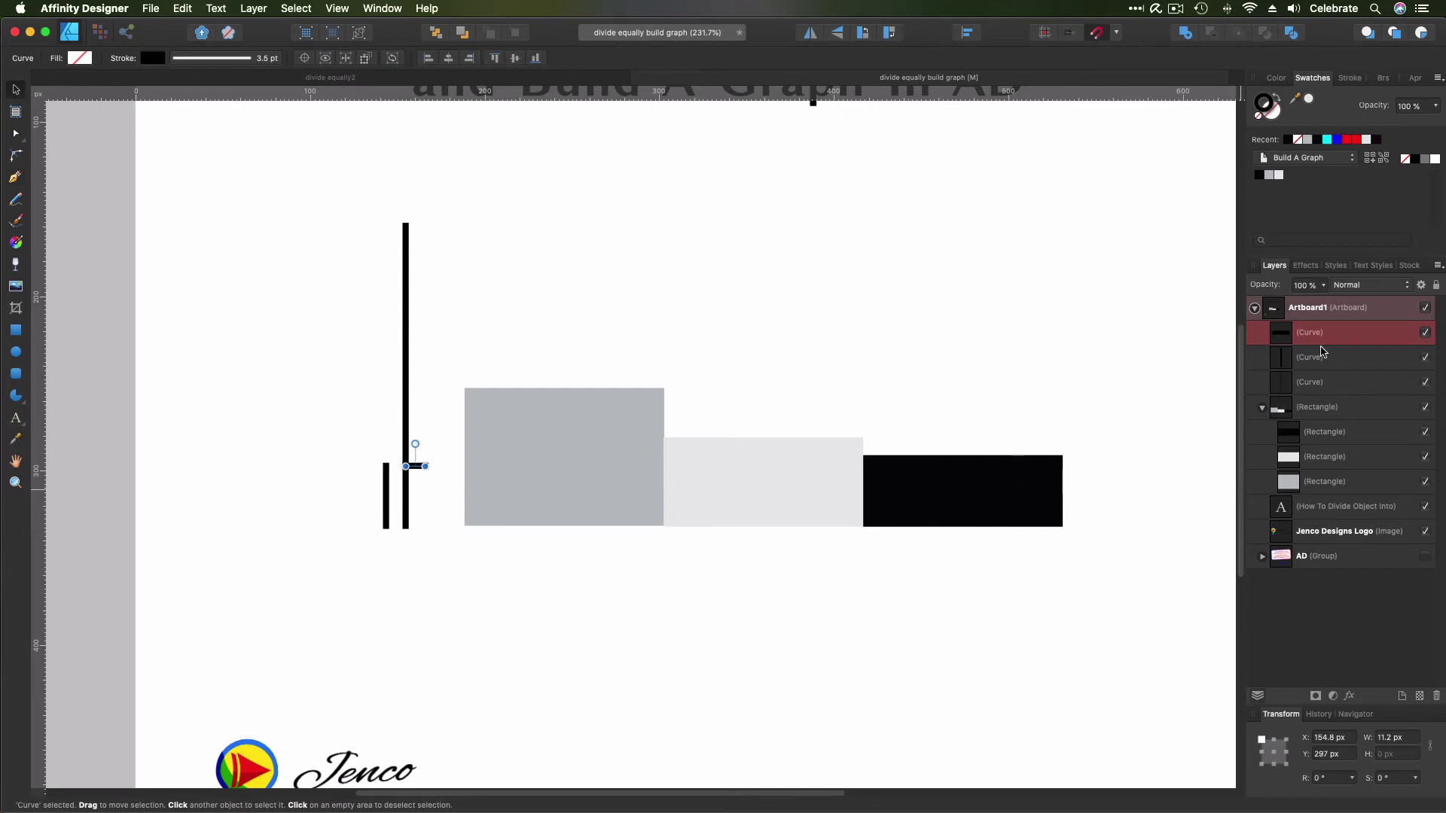
{"action": "right_click", "coordinate": [1324, 337]}
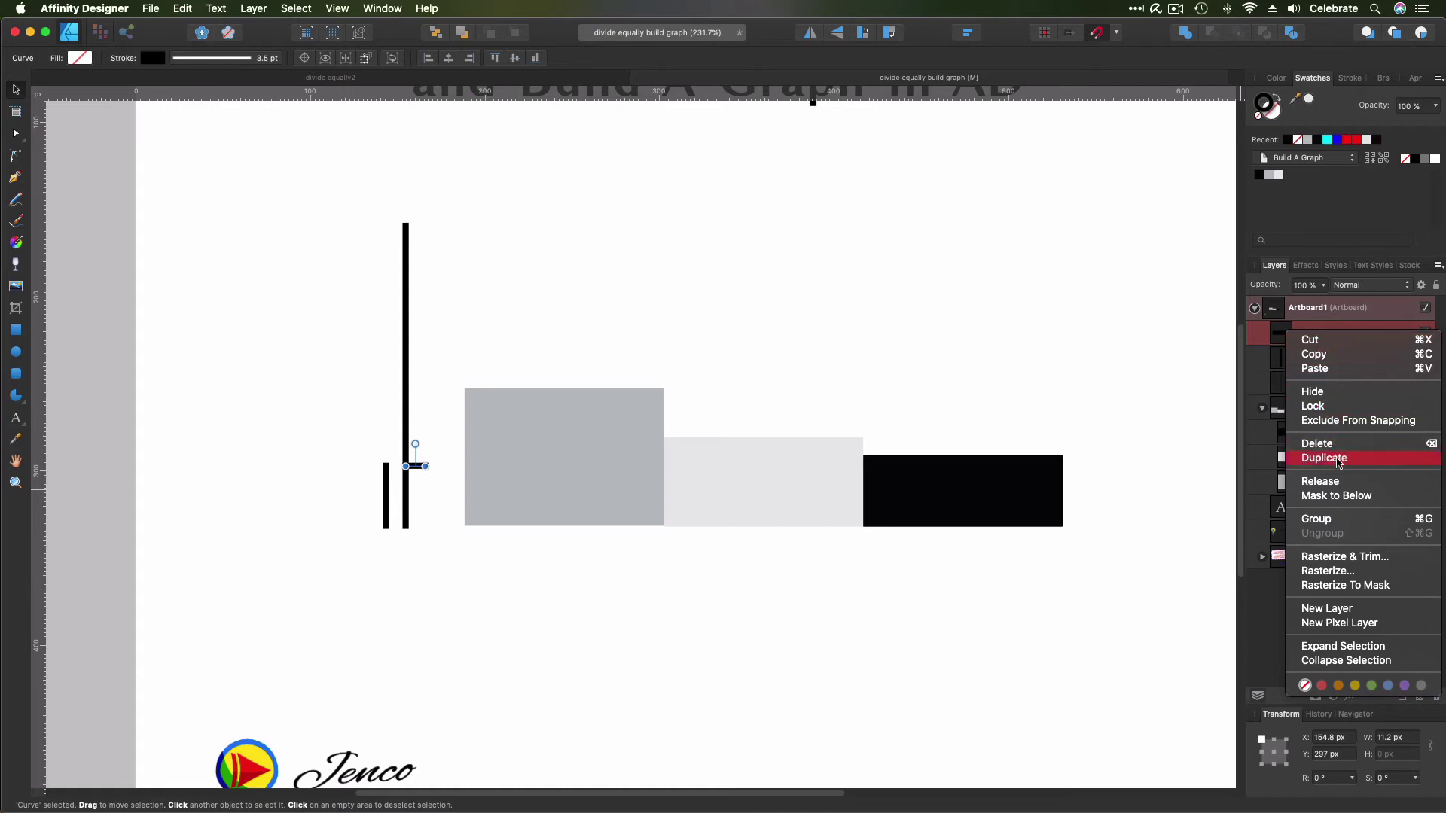
{"action": "left_click", "coordinate": [1339, 460]}
{"action": "right_click", "coordinate": [1316, 336]}
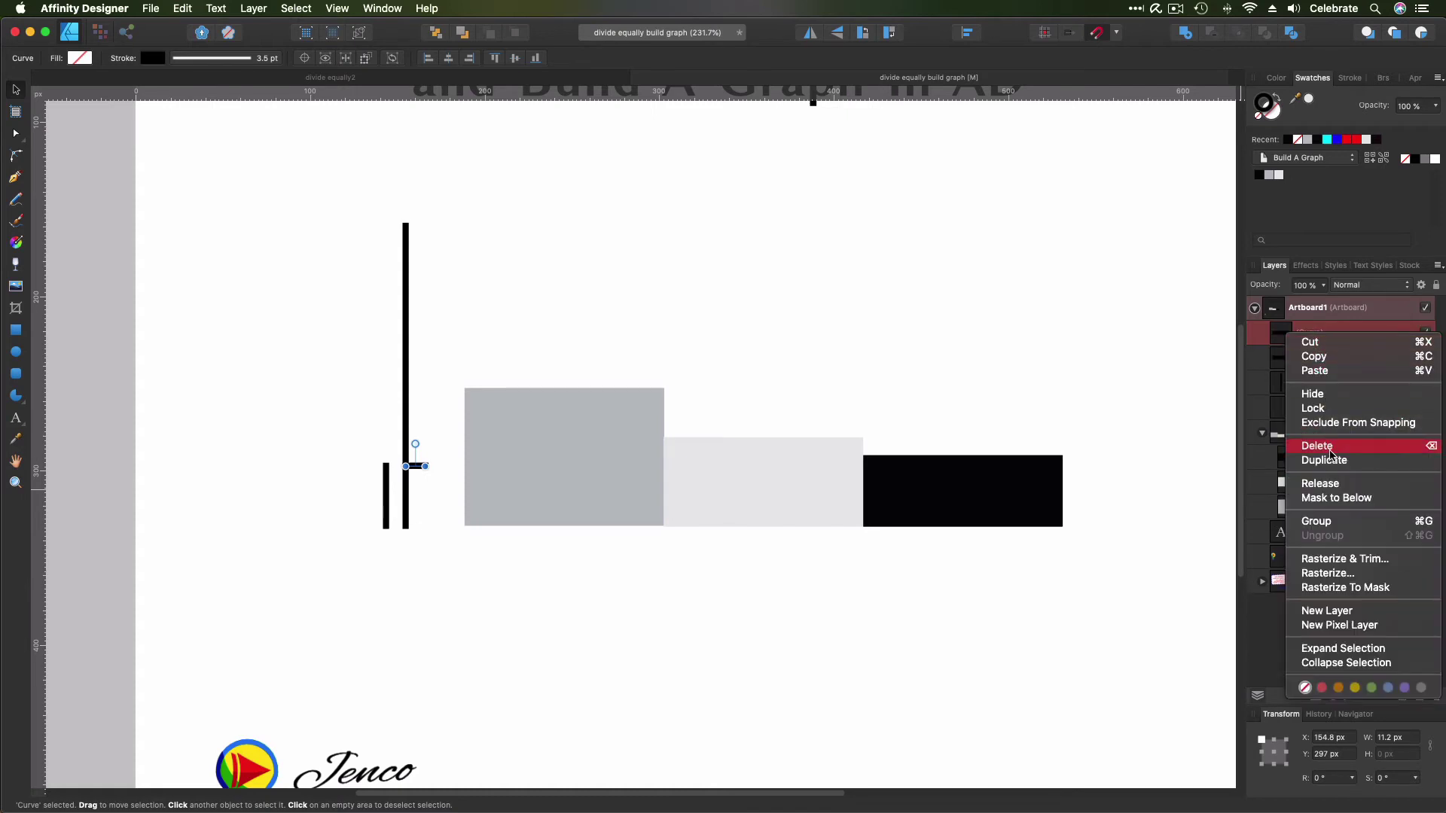
{"action": "left_click", "coordinate": [1331, 461]}
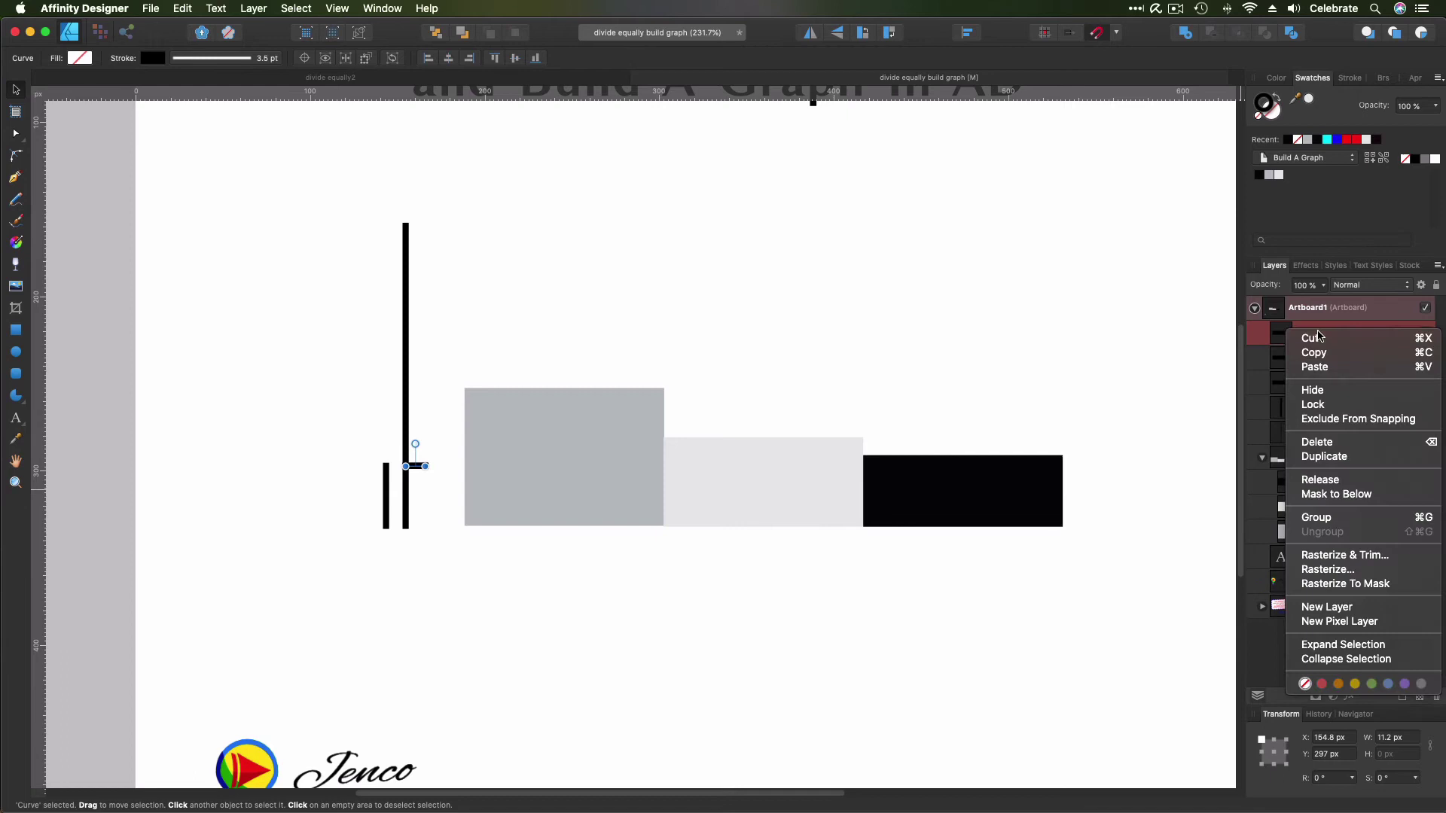
{"action": "left_click", "coordinate": [1327, 456]}
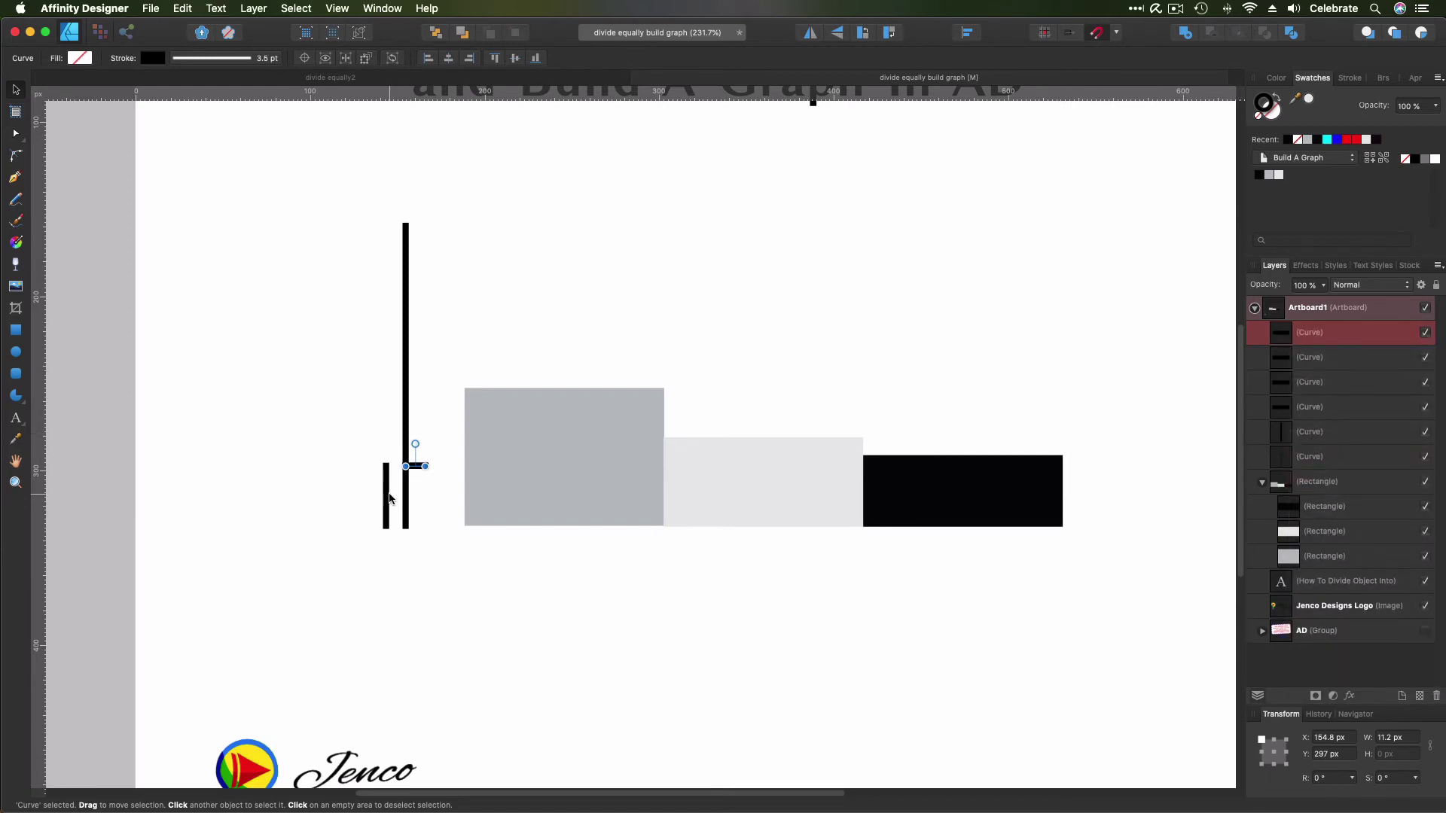
Step: Step the tick copies up the axis at equal spacing using the spacer line
{"action": "left_click_drag", "start_coordinate": [387, 497], "coordinate": [389, 321]}
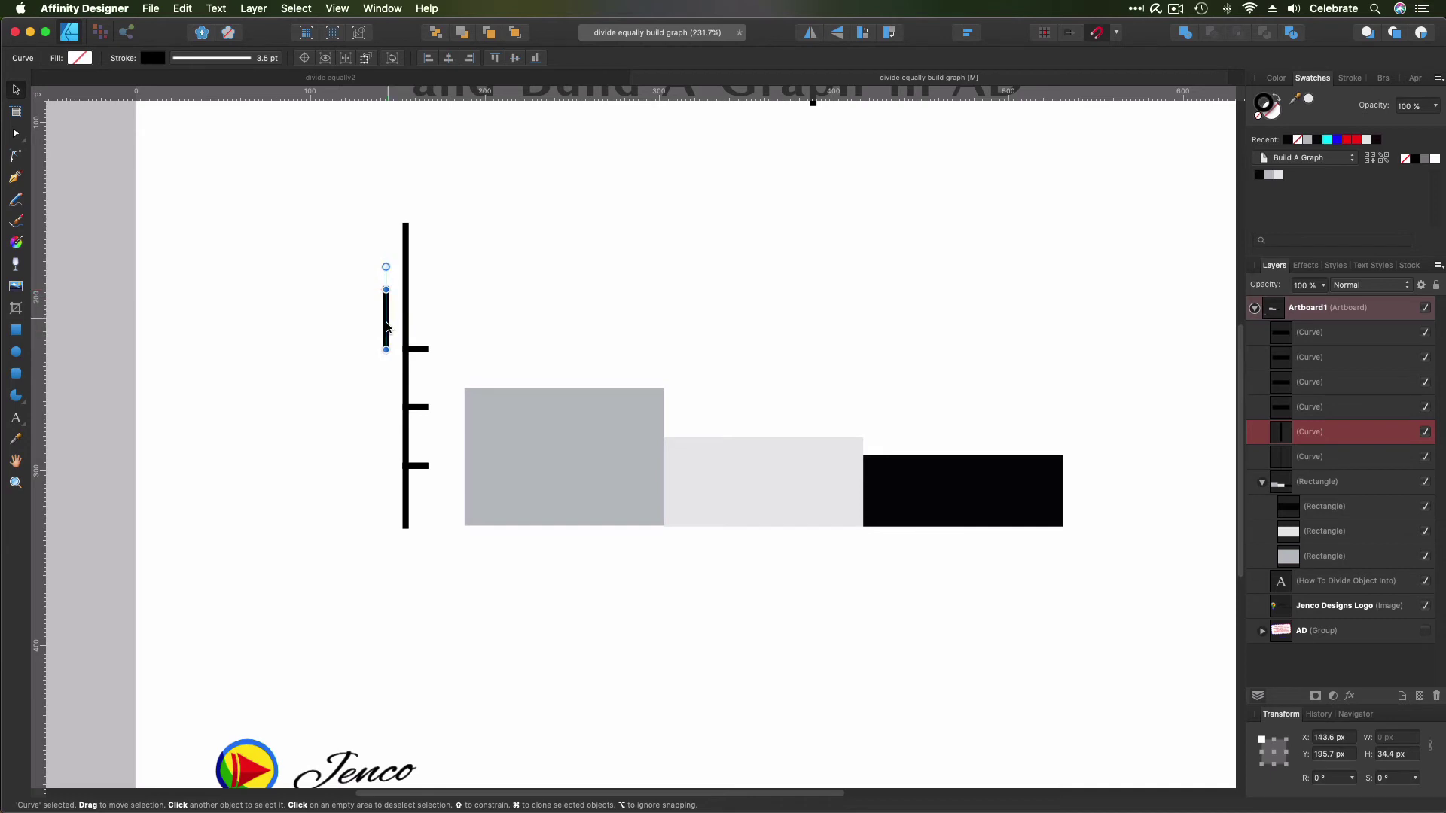
{"action": "left_click_drag", "start_coordinate": [418, 466], "coordinate": [417, 290]}
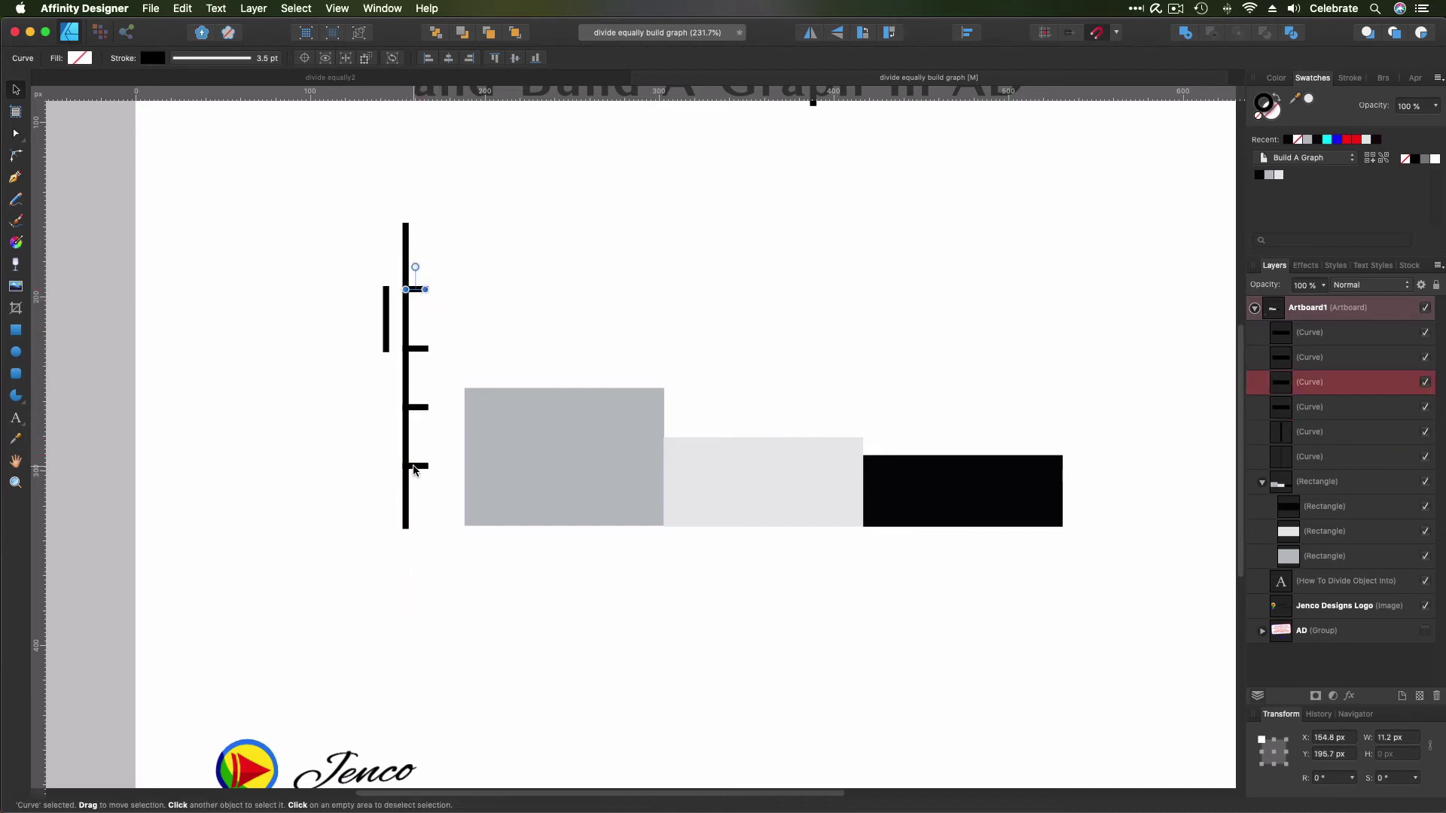
{"action": "left_click", "coordinate": [415, 466]}
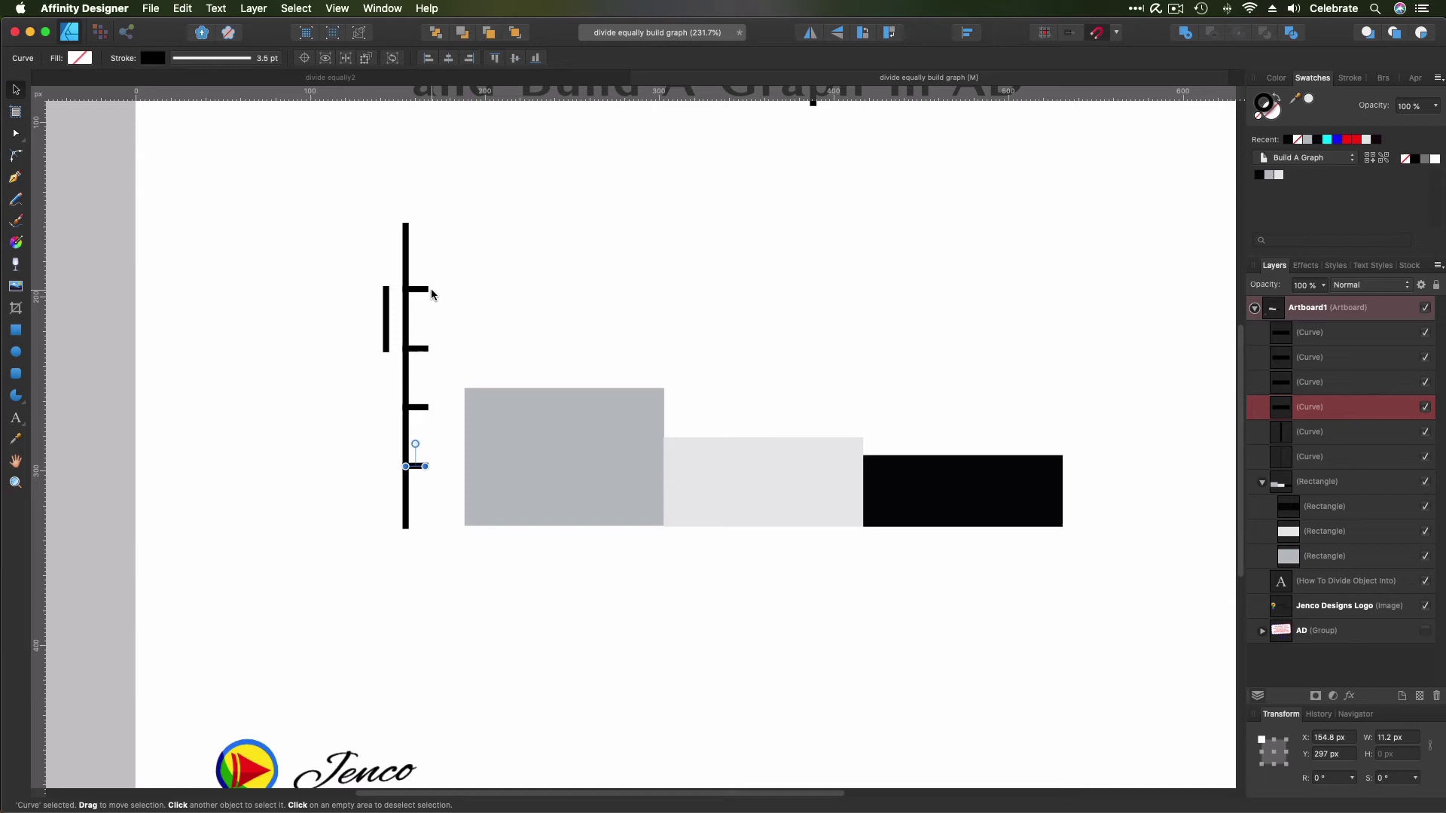
Step: Delete the short spacer line next to the vertical axis
{"action": "left_click", "coordinate": [387, 335]}
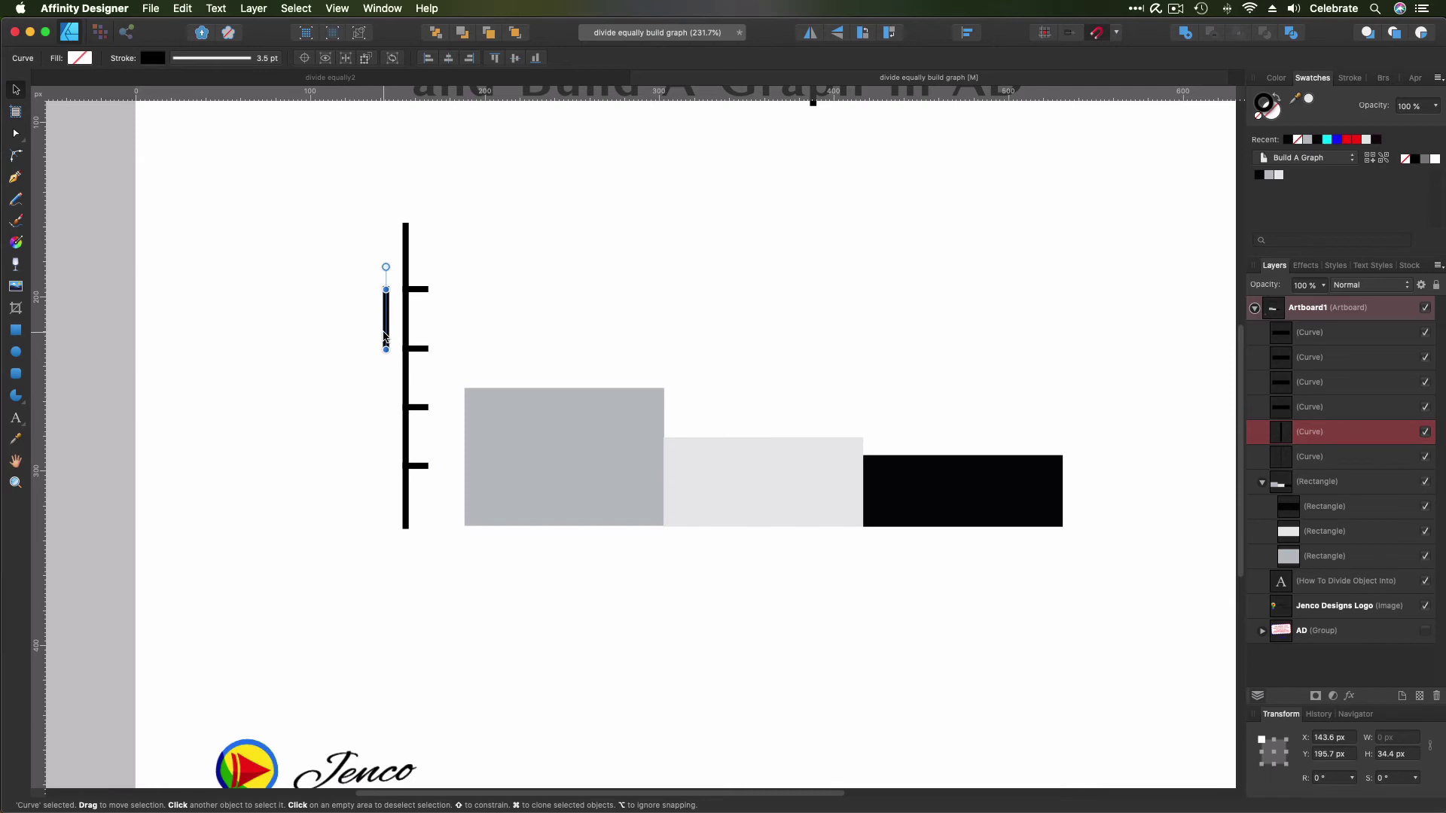
{"action": "key", "text": "Delete"}
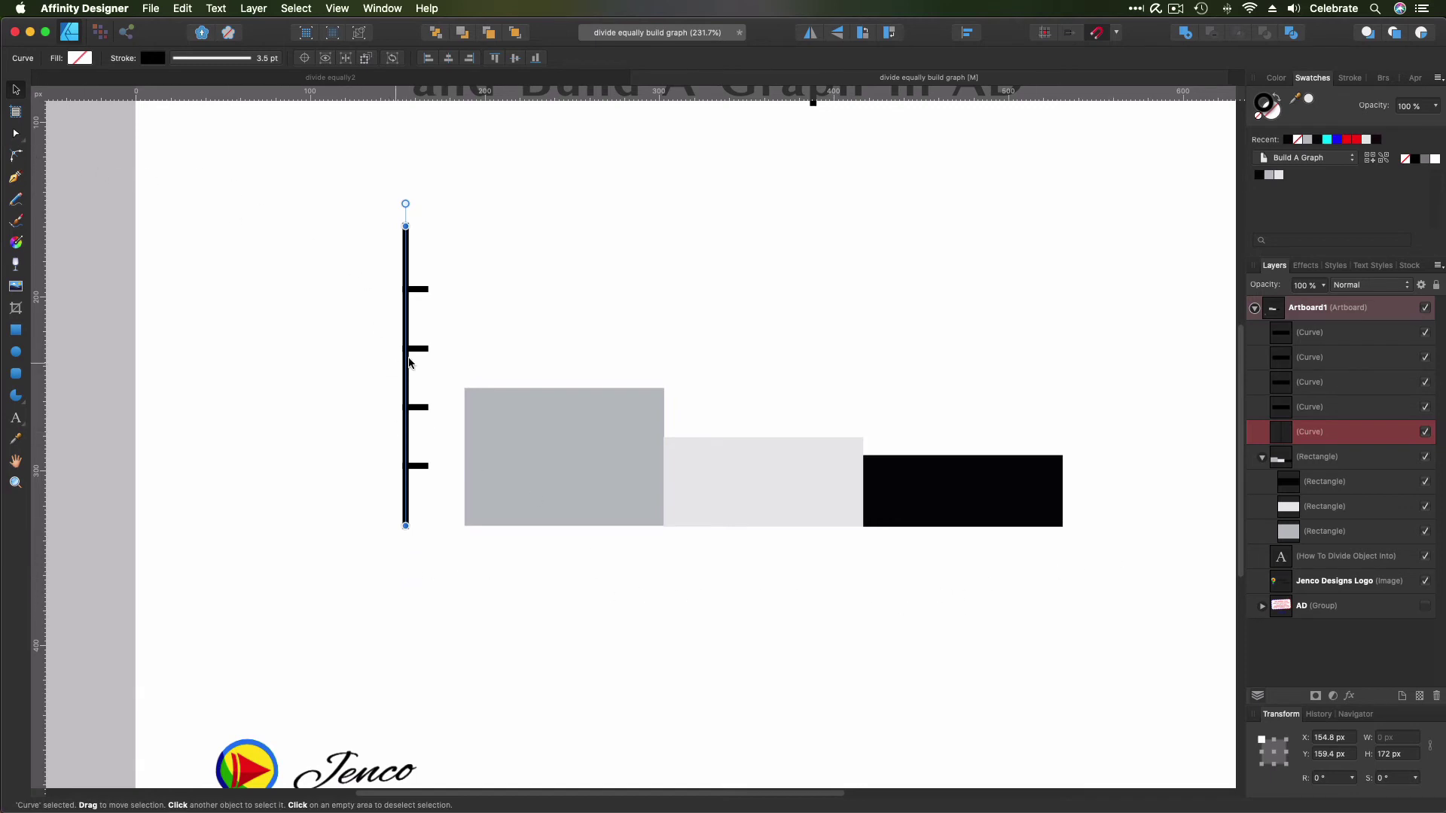
Step: Extend the vertical axis's bottom node down below the bars
{"action": "left_click", "coordinate": [15, 133]}
{"action": "left_click", "coordinate": [181, 371]}
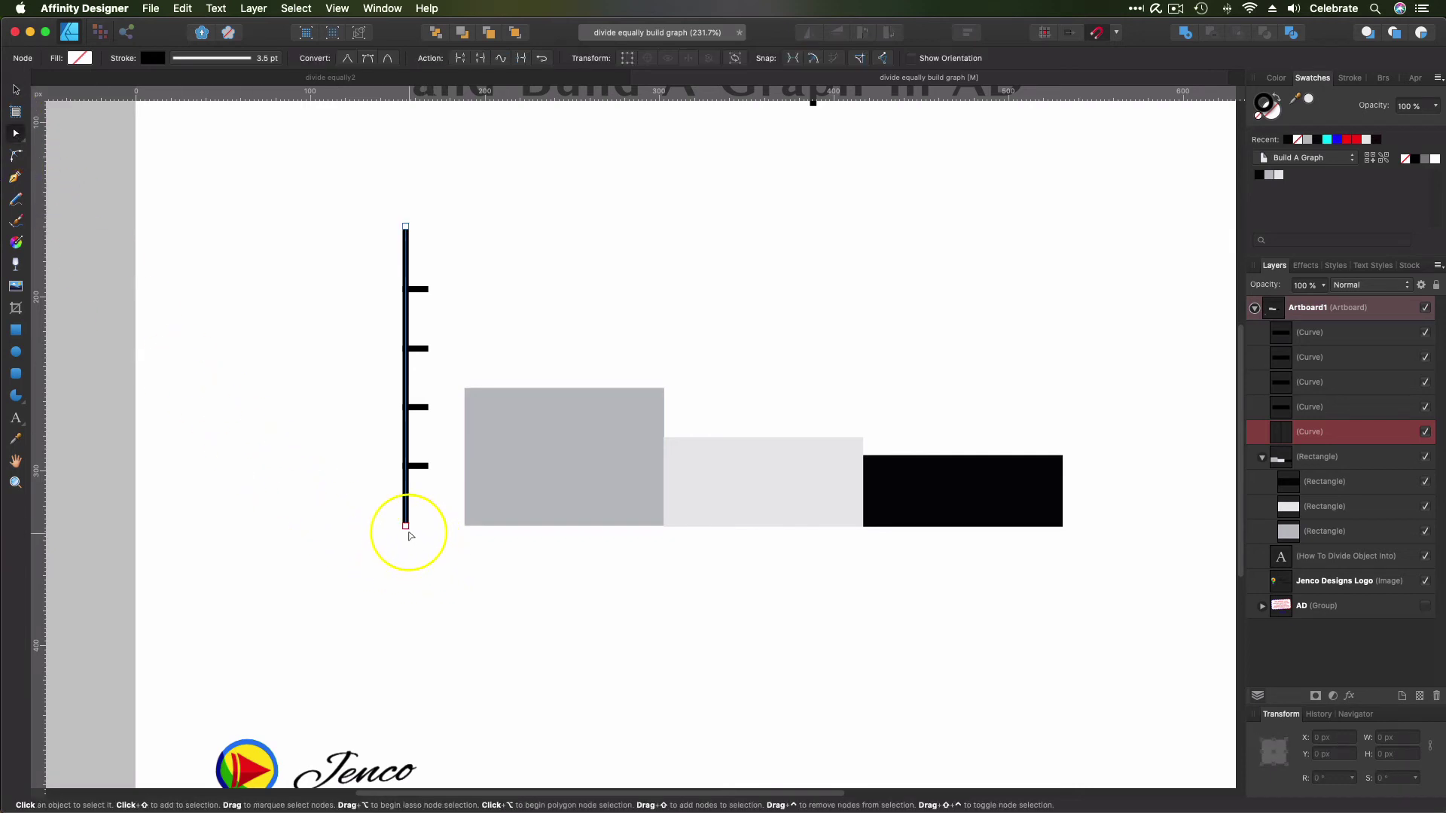
{"action": "left_click_drag", "start_coordinate": [405, 528], "coordinate": [405, 572]}
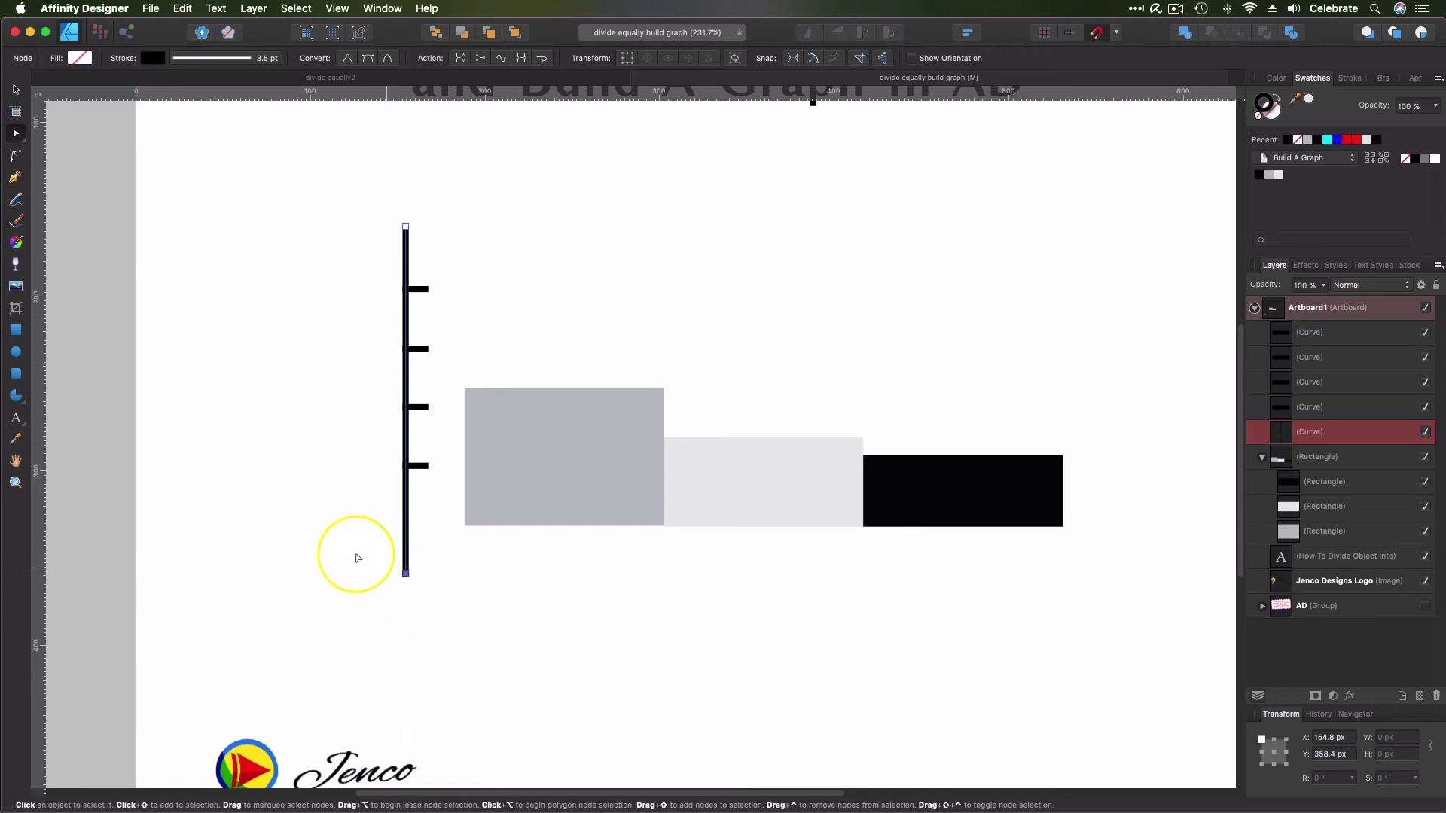
Step: Draw the horizontal baseline from the axis to the black bar's right end
{"action": "left_click", "coordinate": [16, 177]}
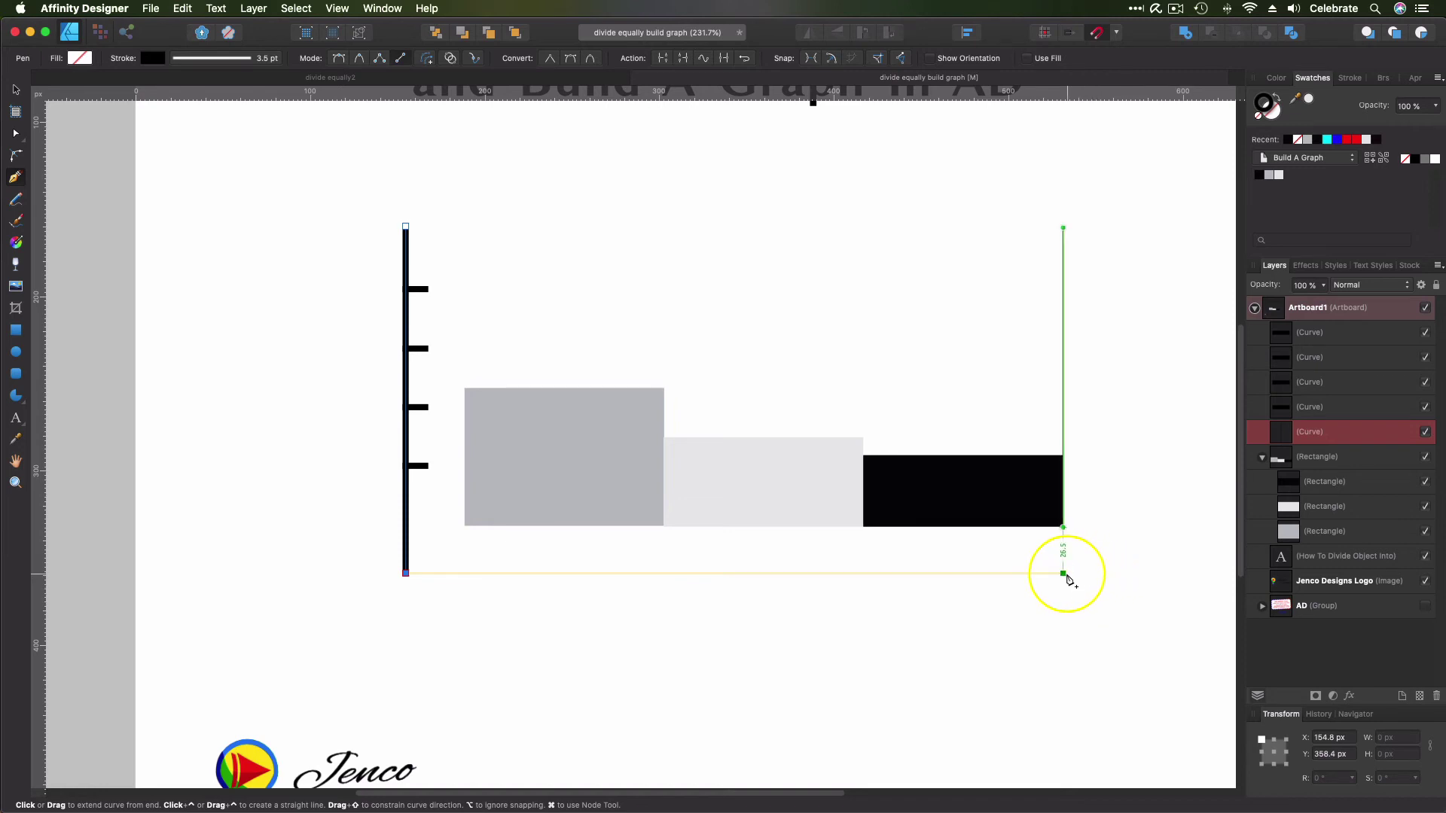
{"action": "left_click", "coordinate": [1063, 574]}
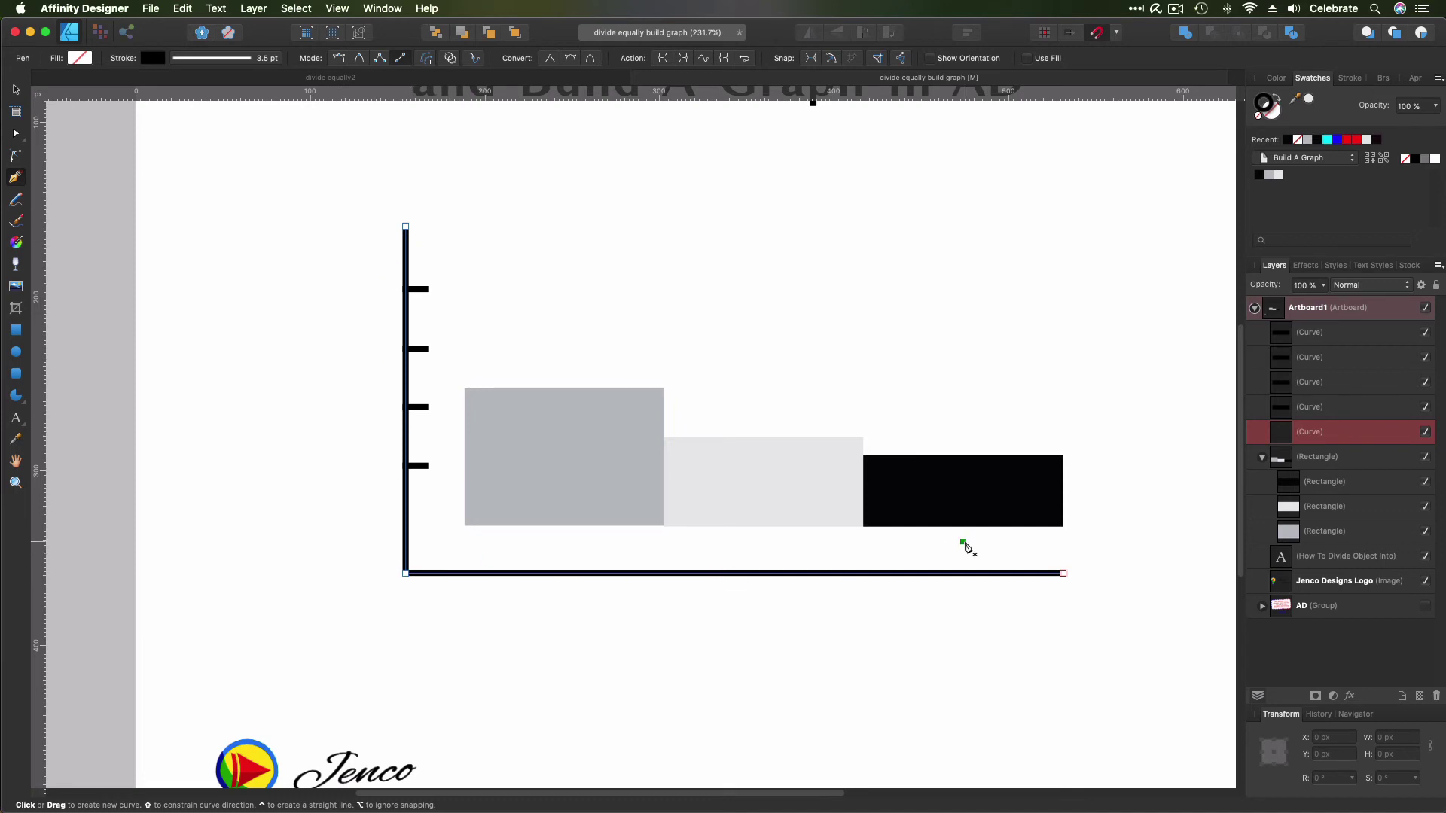
{"action": "left_click", "coordinate": [16, 90]}
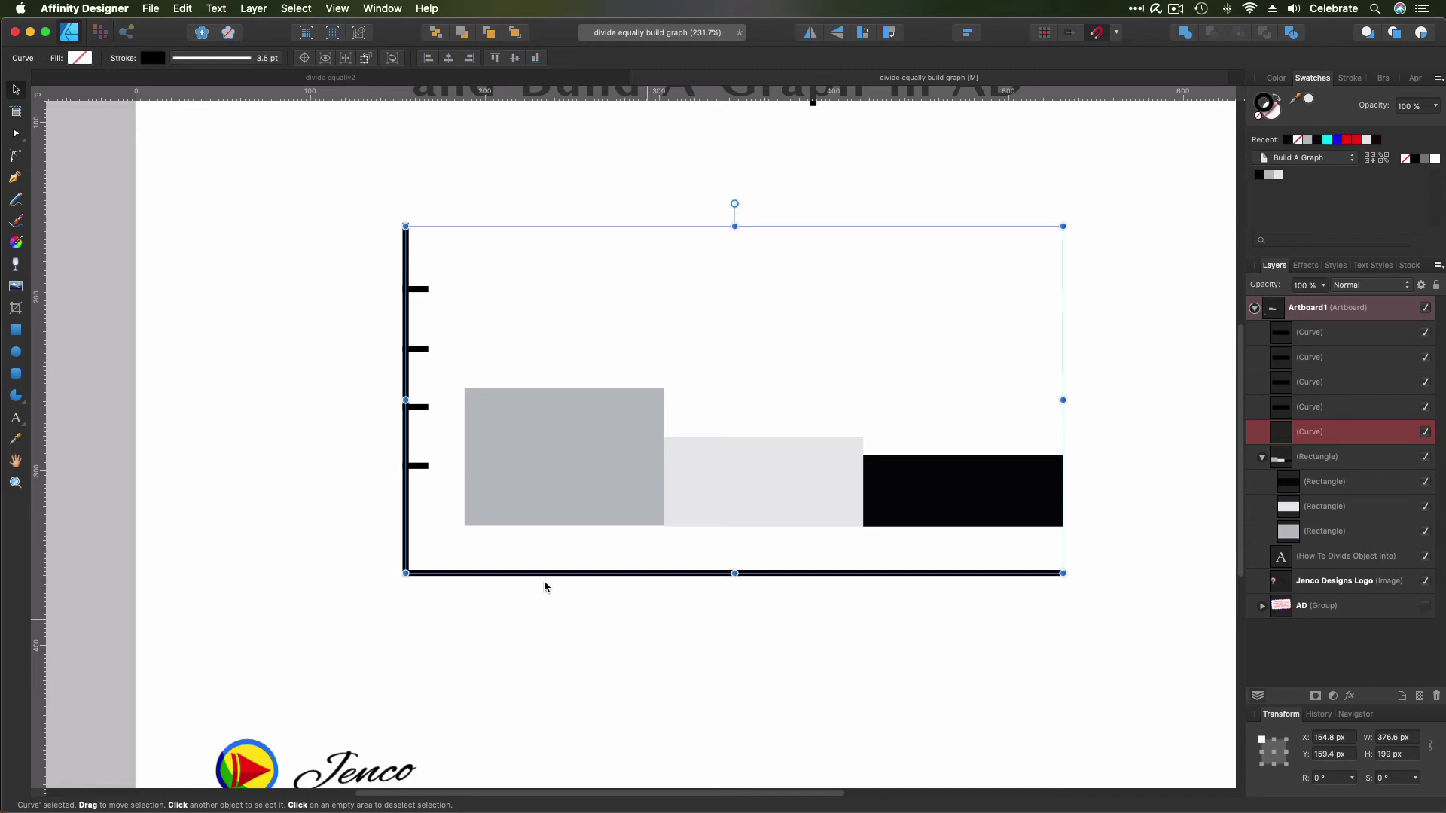
{"action": "left_click", "coordinate": [333, 330]}
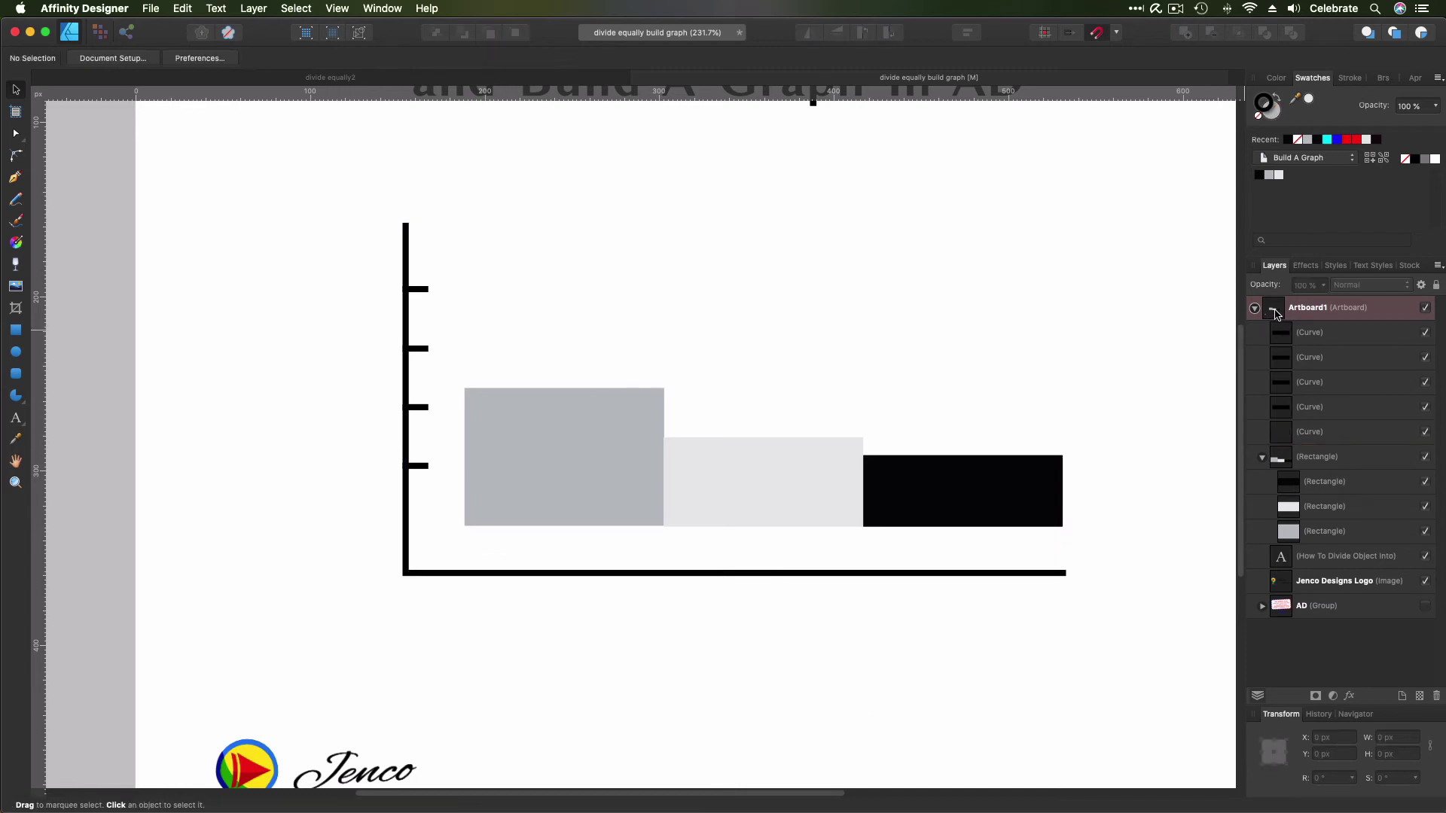
Step: Add a 16 pt '80' frame-text label left of the axis's top tick
{"action": "key", "text": "super+0"}
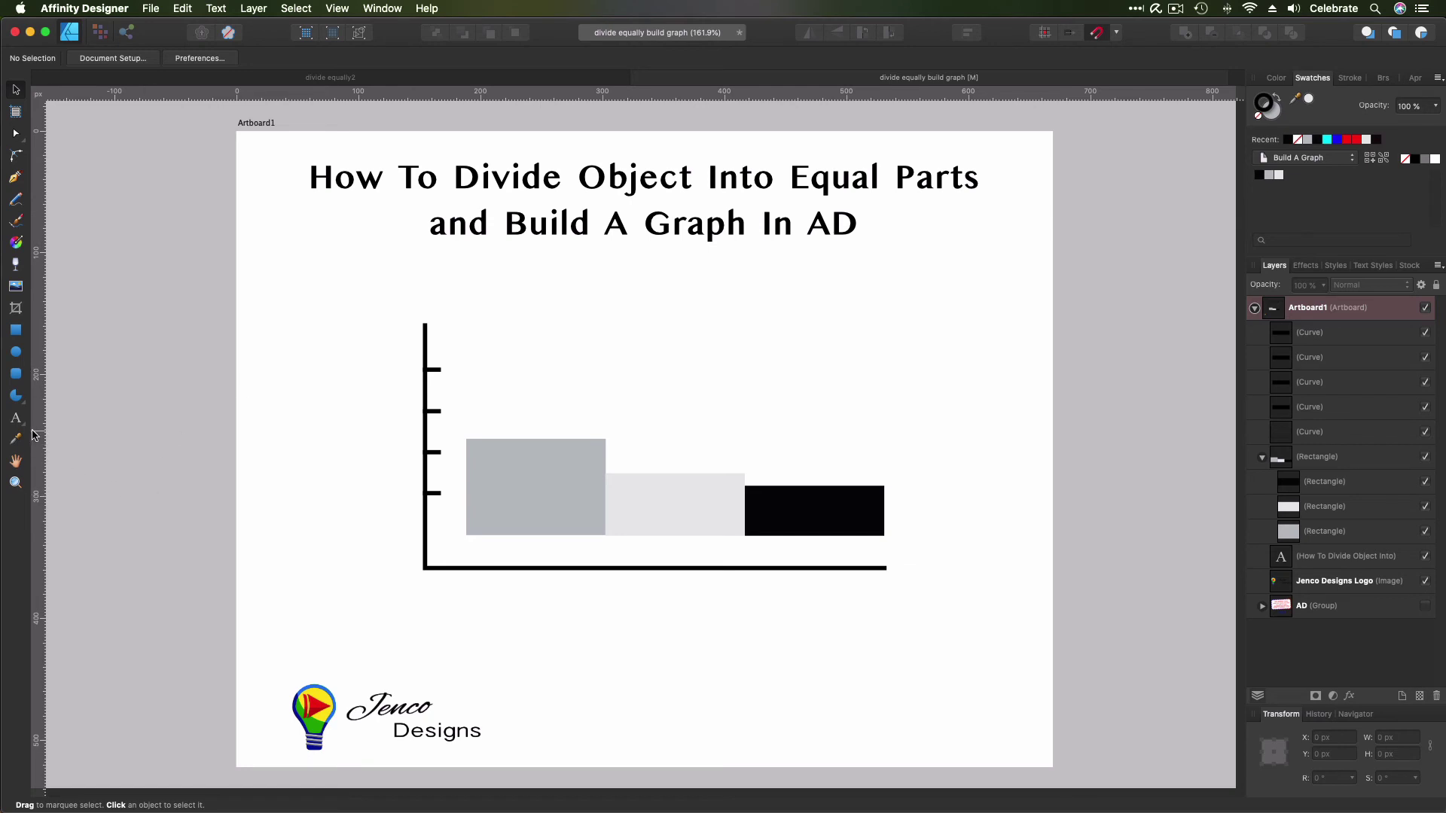
{"action": "left_click_drag", "start_coordinate": [24, 424], "coordinate": [73, 446]}
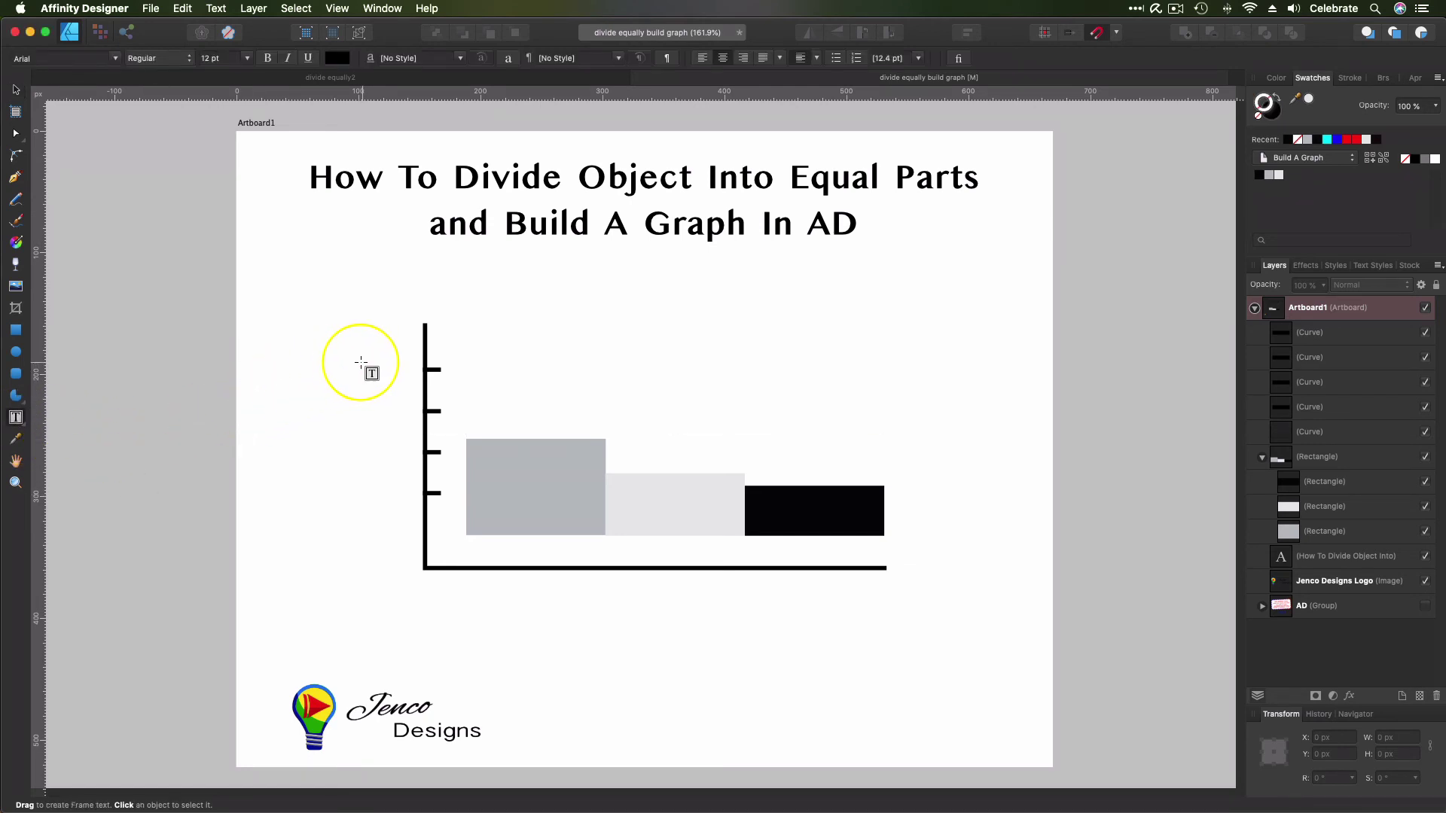
{"action": "left_click_drag", "start_coordinate": [361, 363], "coordinate": [397, 384]}
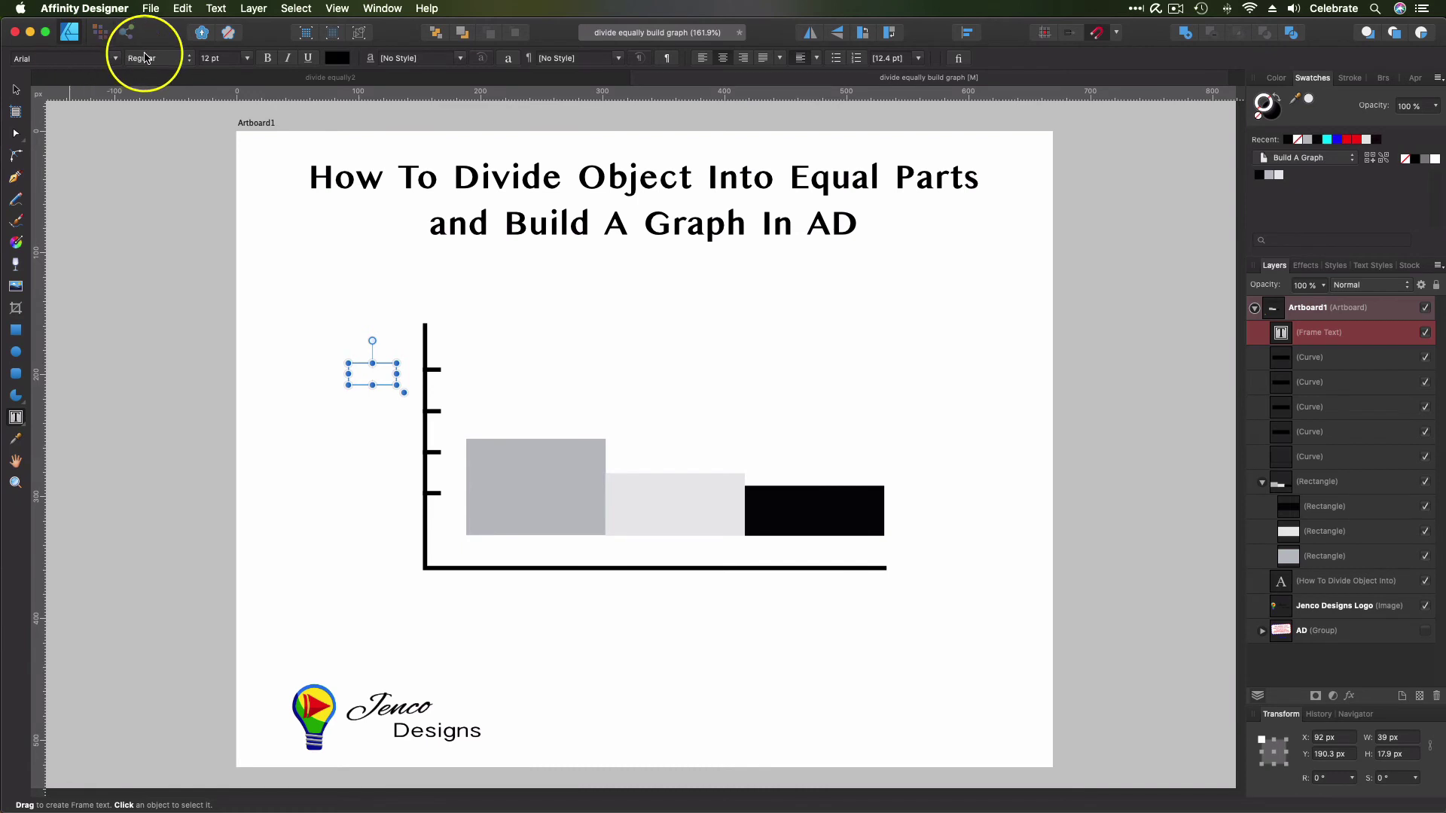
{"action": "left_click", "coordinate": [246, 58]}
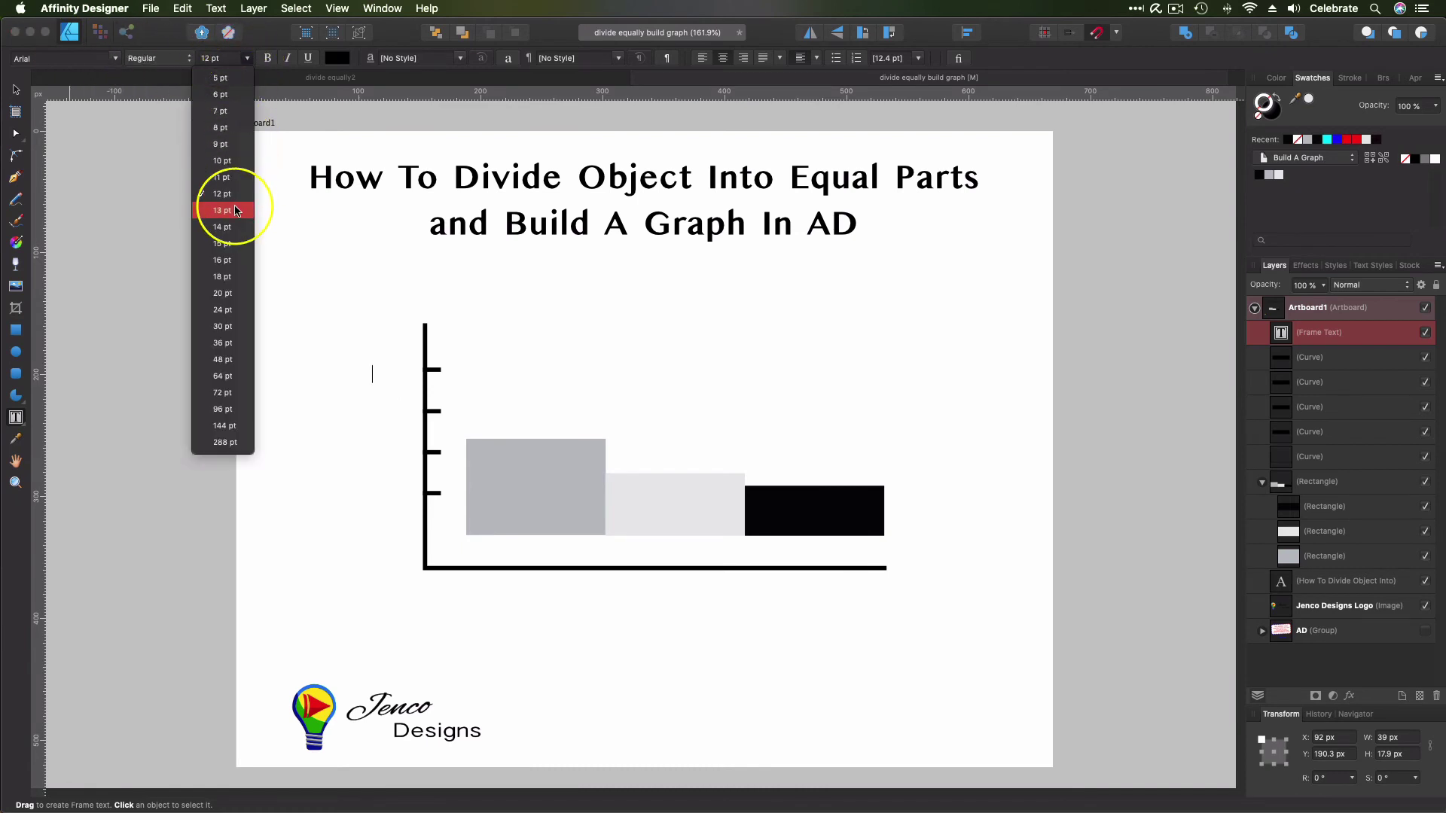
{"action": "left_click", "coordinate": [225, 260]}
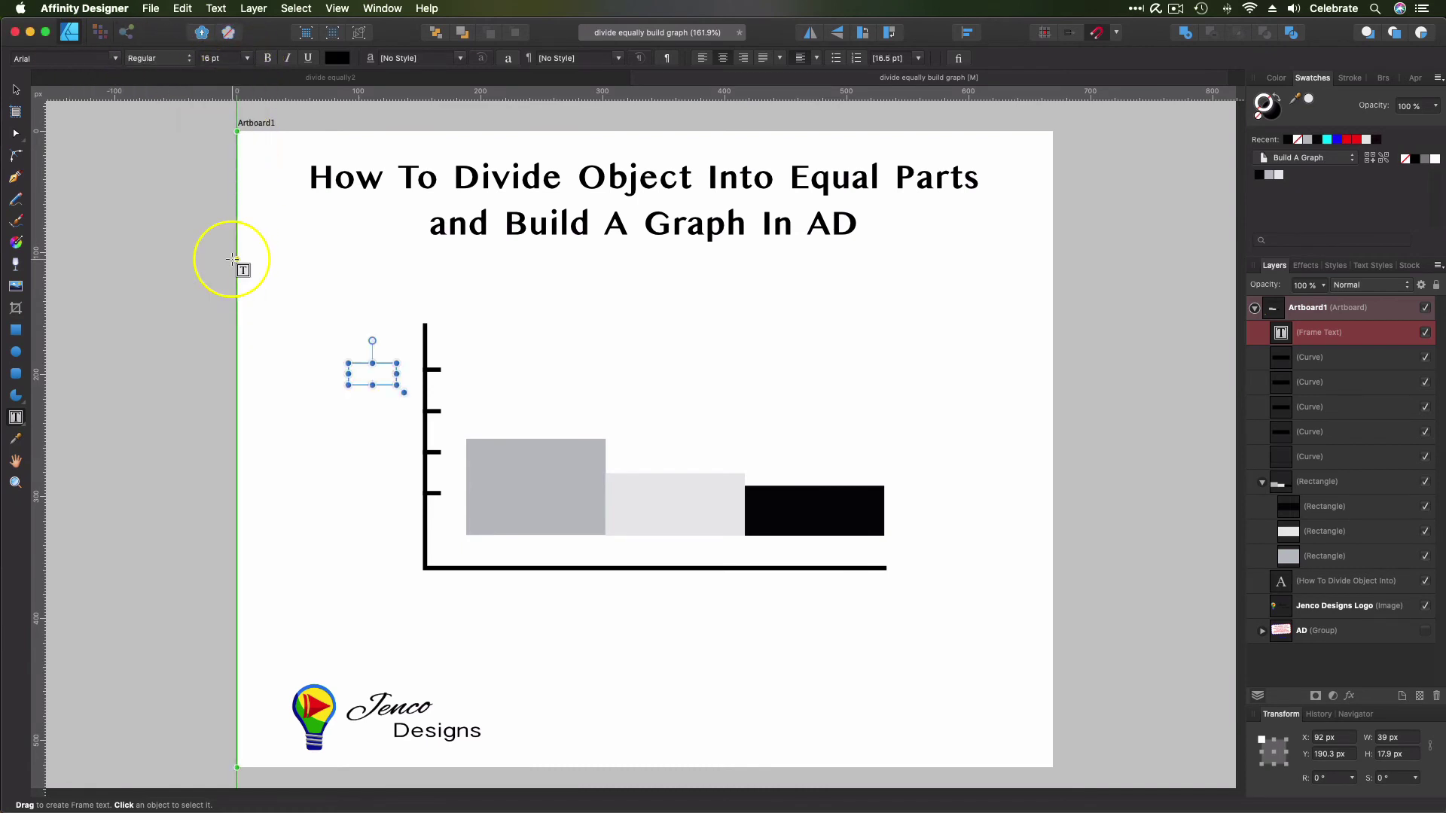
{"action": "type", "text": "80"}
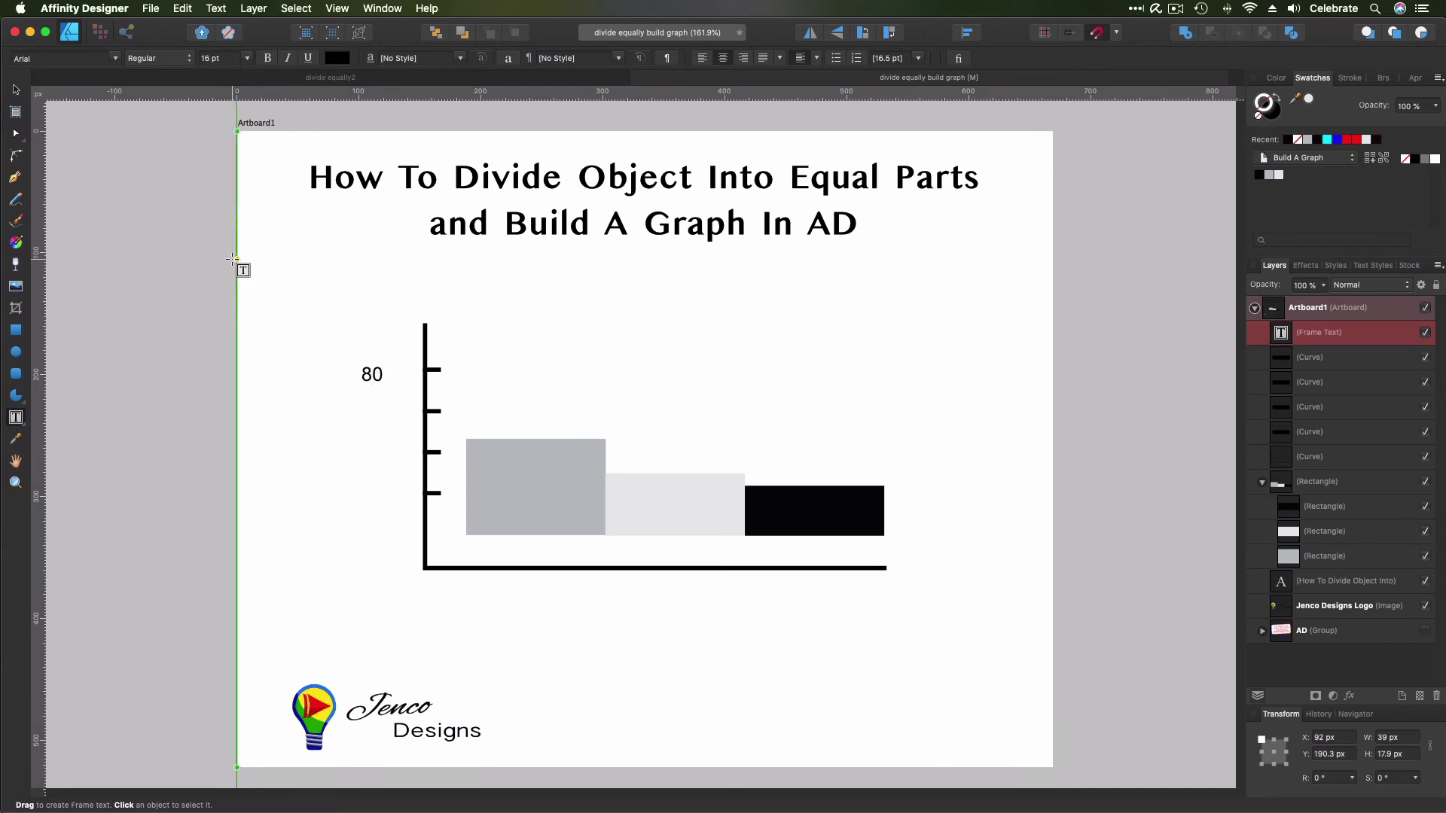
{"action": "key", "text": "Escape"}
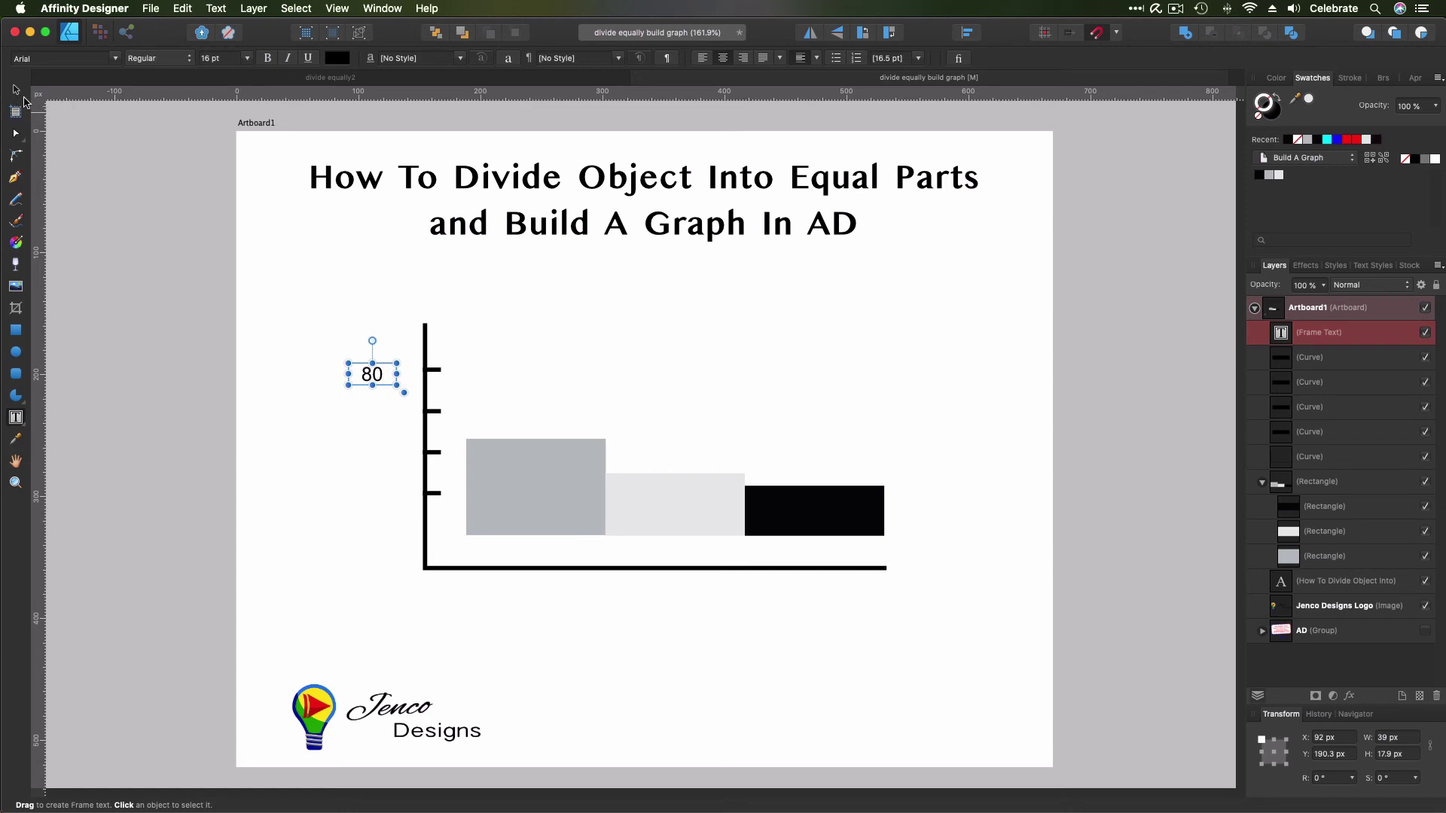
{"action": "double_click", "coordinate": [1311, 333]}
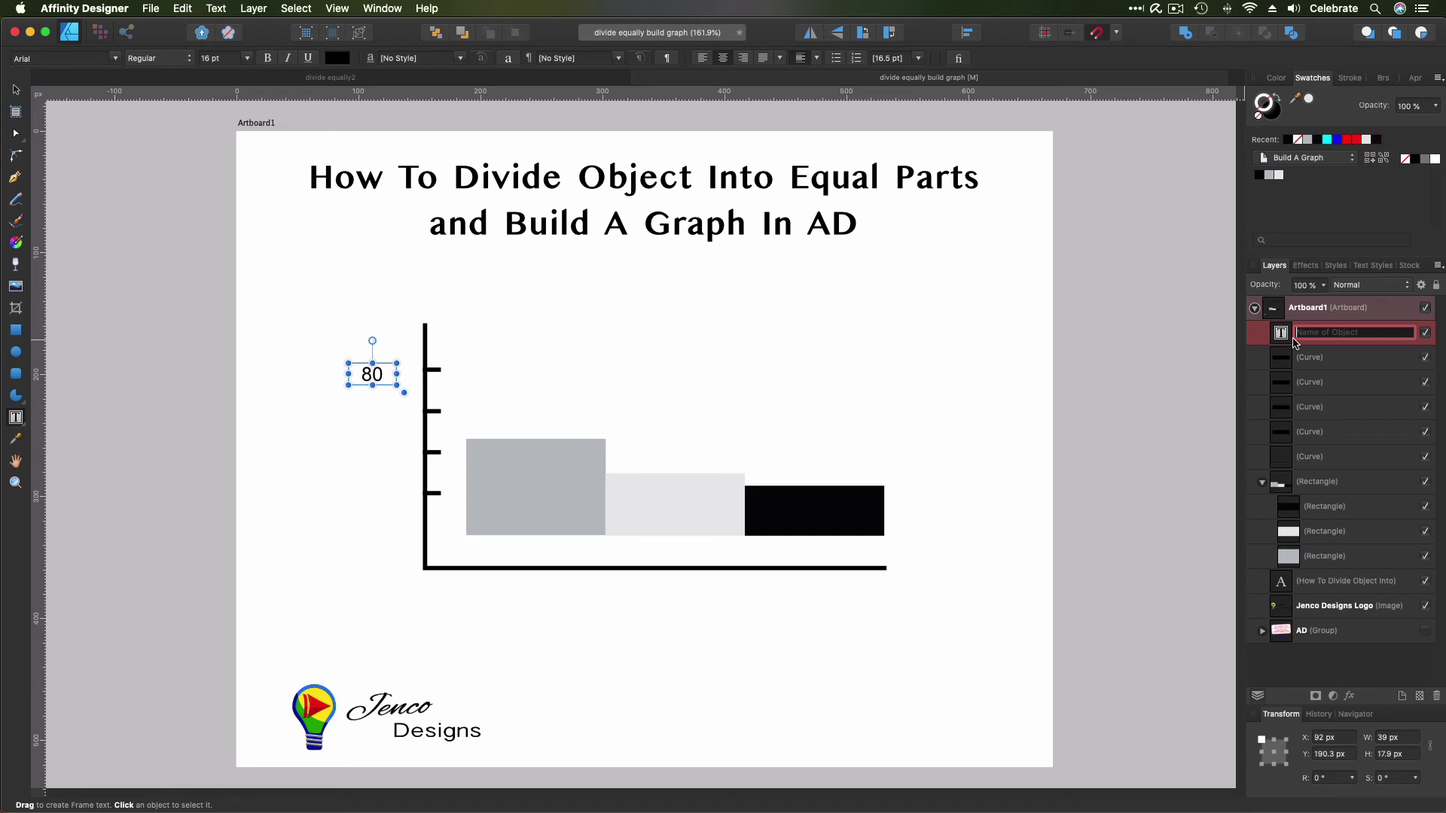
{"action": "key", "text": "Escape"}
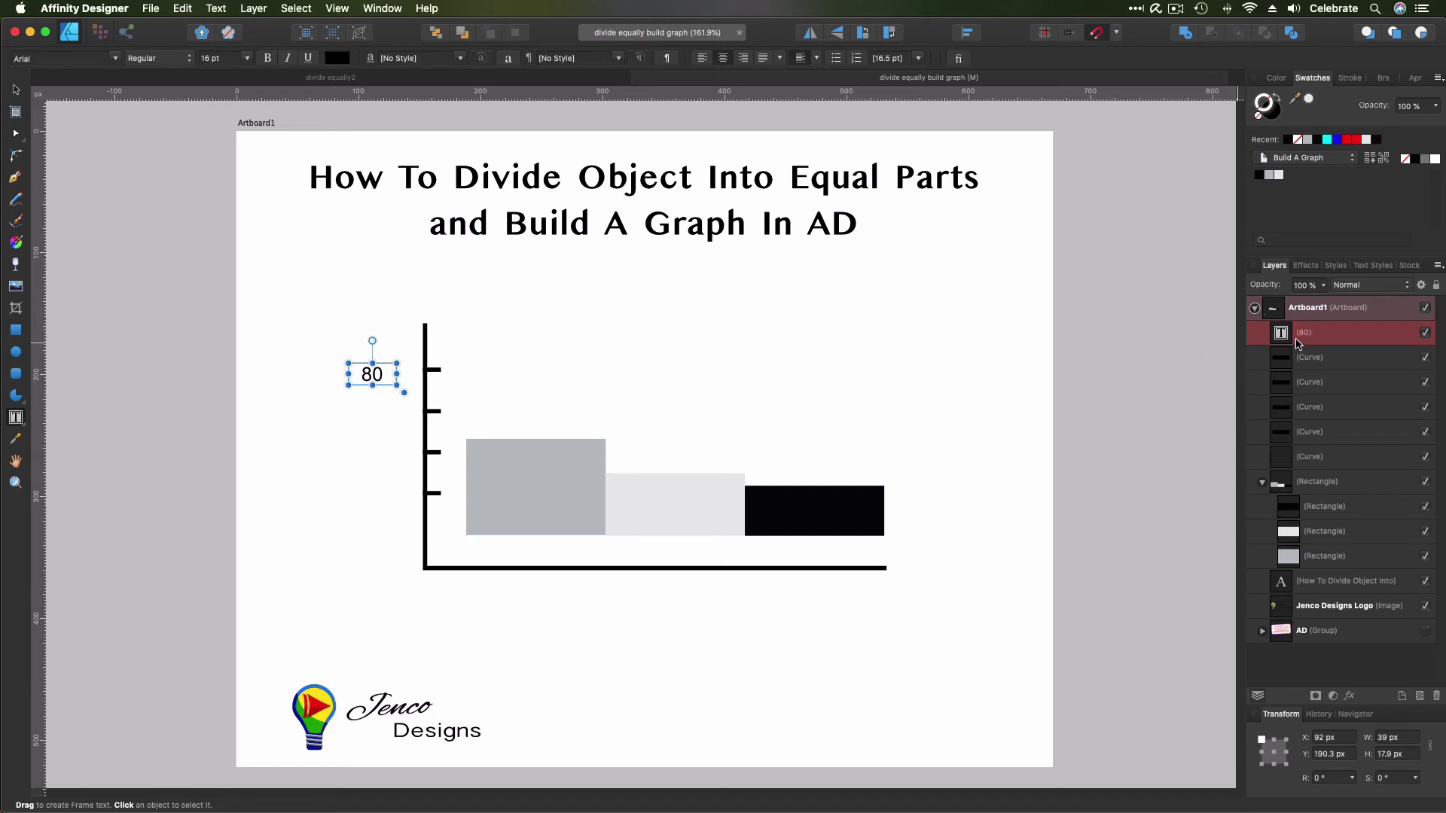
Step: Duplicate the 80 label layer into copies and move one down to a lower tick
{"action": "right_click", "coordinate": [1299, 339]}
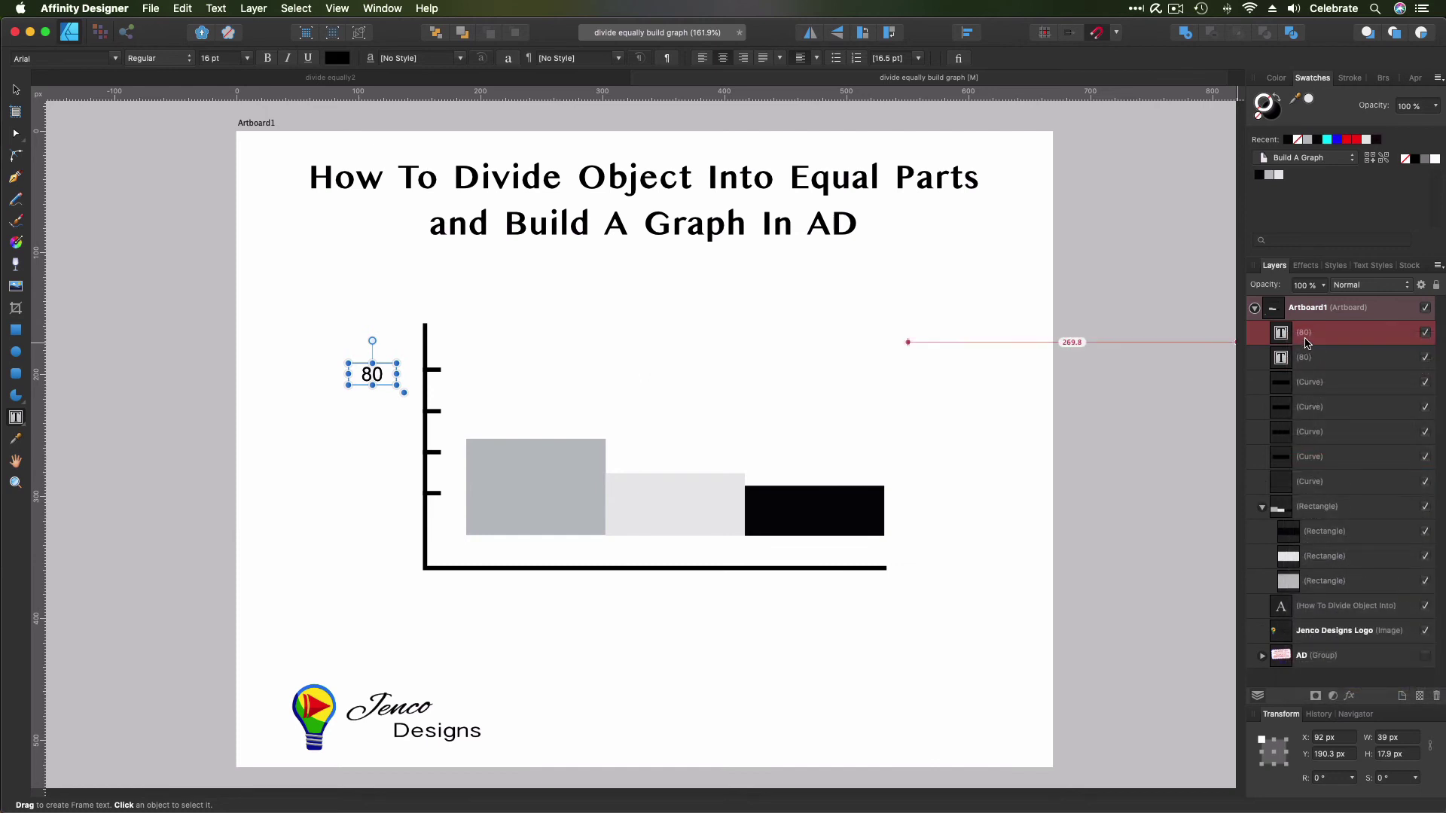
{"action": "right_click", "coordinate": [1303, 342]}
{"action": "left_click", "coordinate": [1321, 465]}
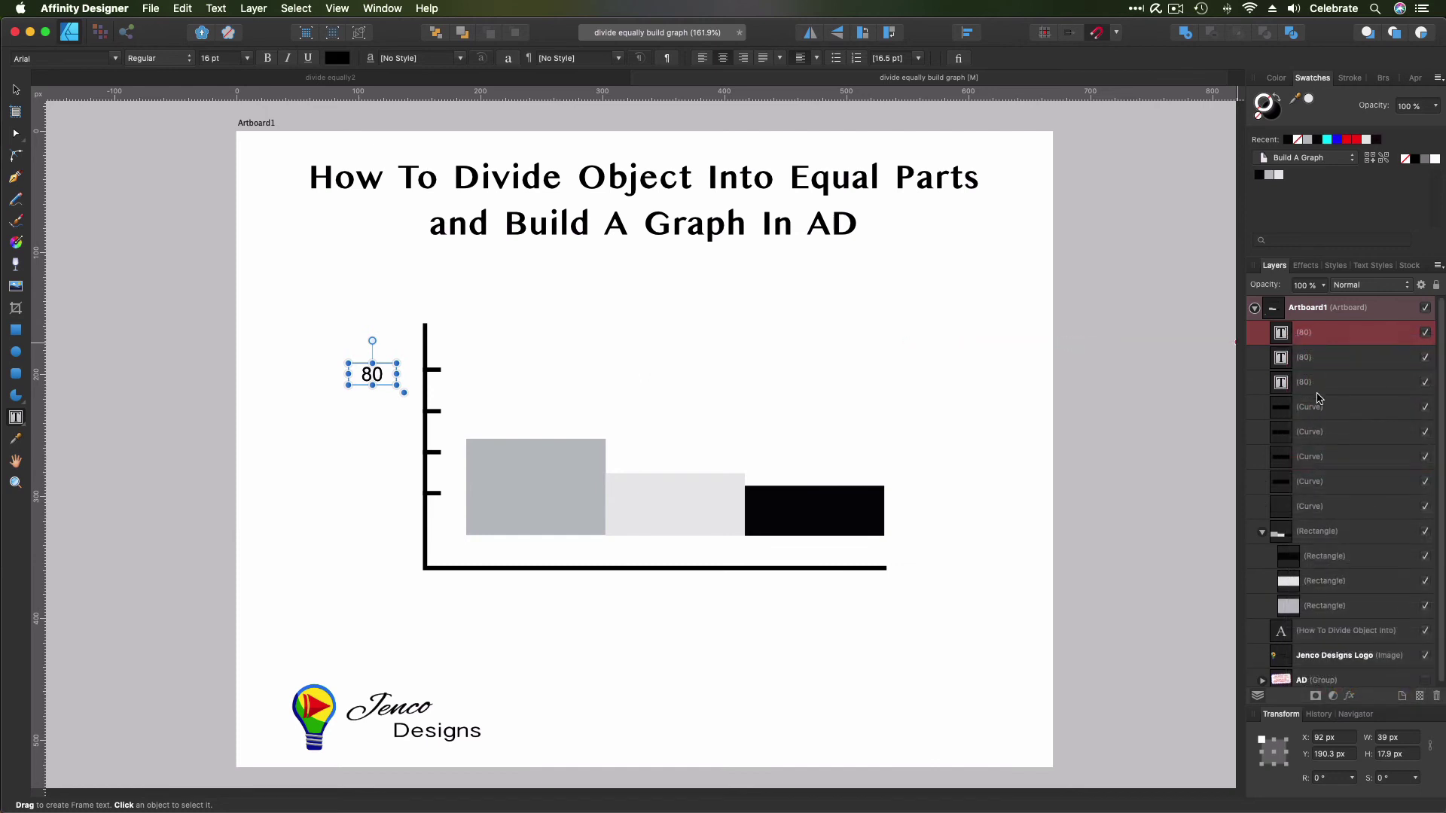
{"action": "right_click", "coordinate": [1311, 334]}
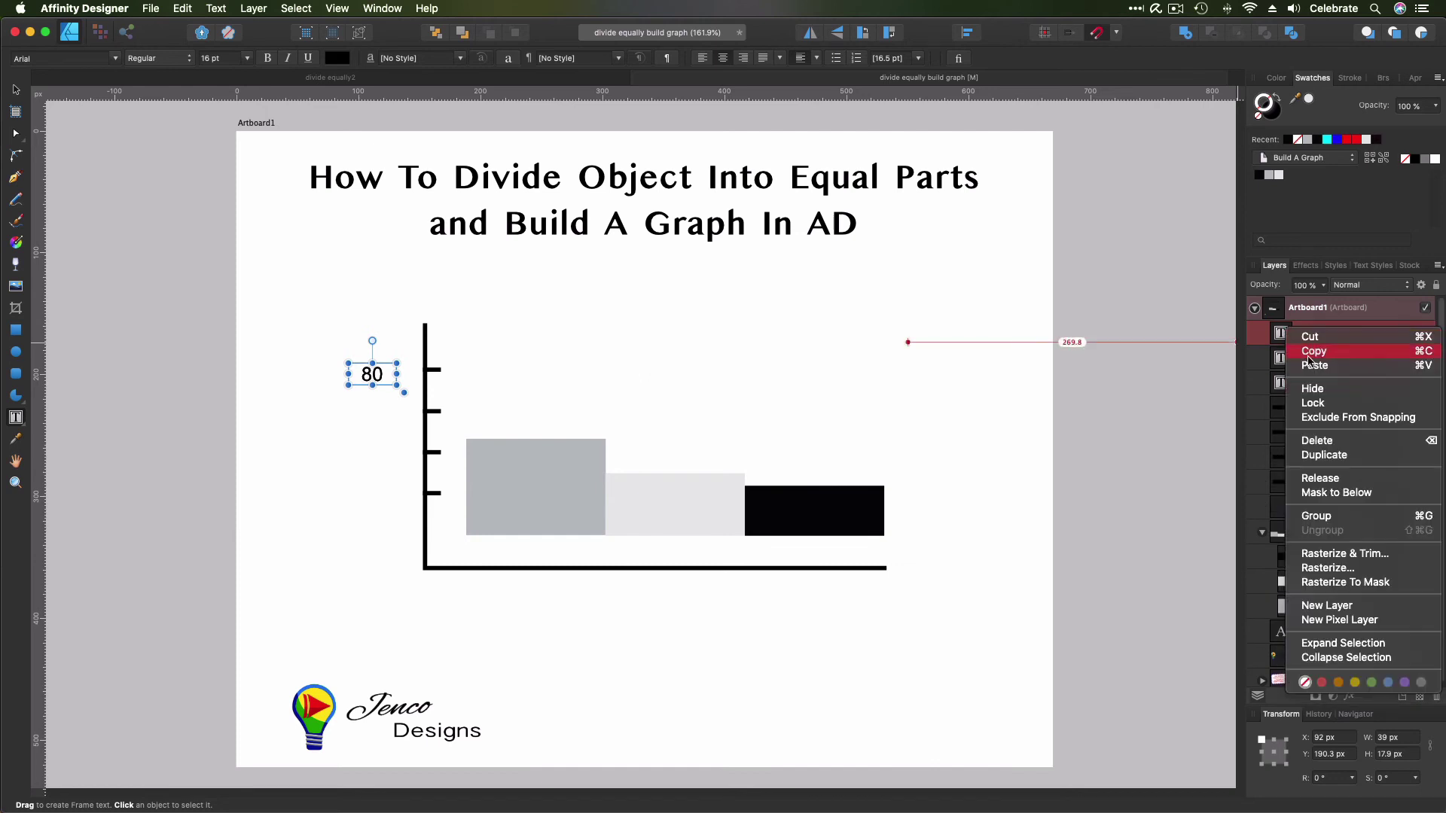
{"action": "left_click", "coordinate": [1326, 456]}
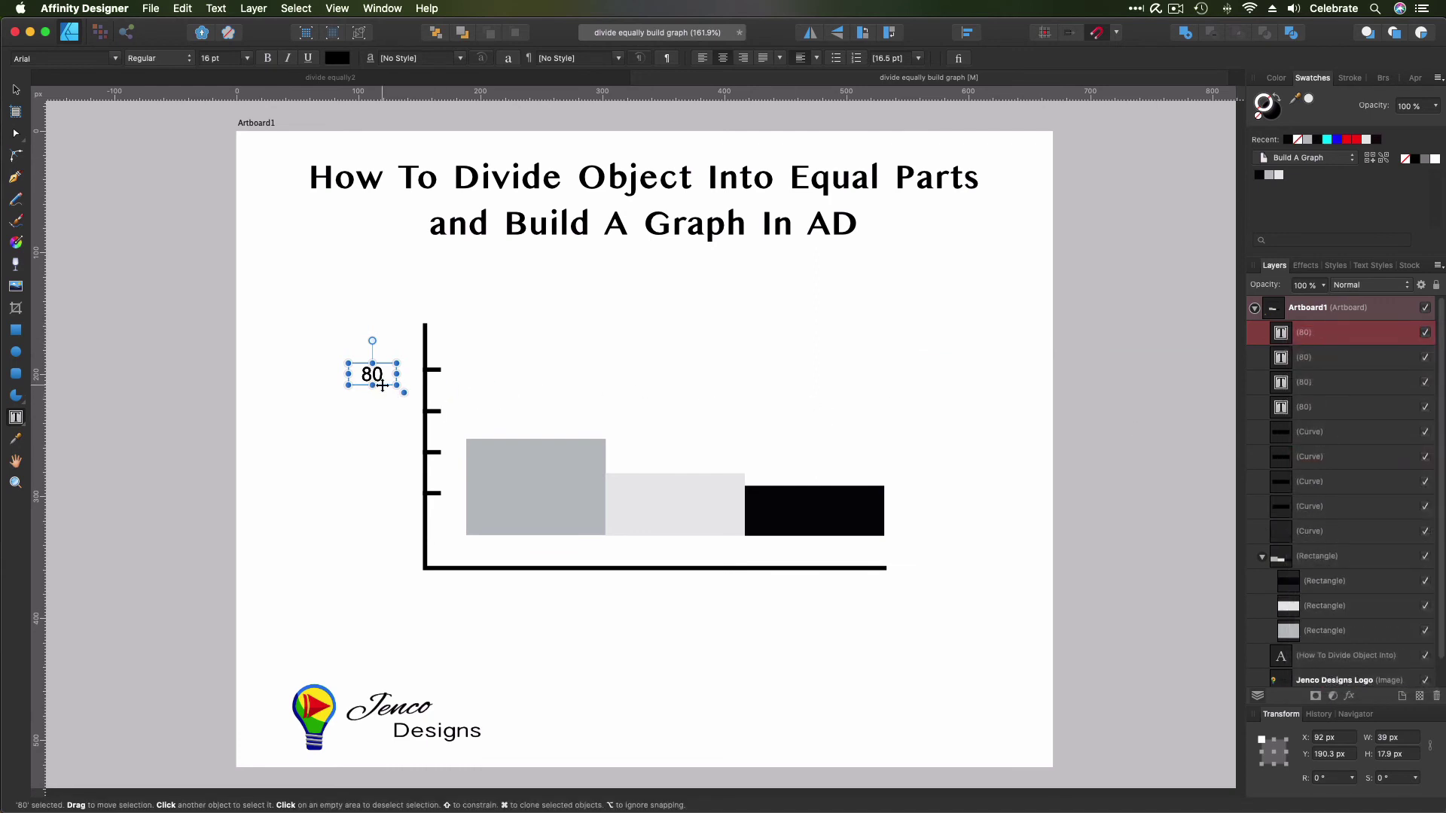
{"action": "left_click_drag", "start_coordinate": [383, 386], "coordinate": [387, 504]}
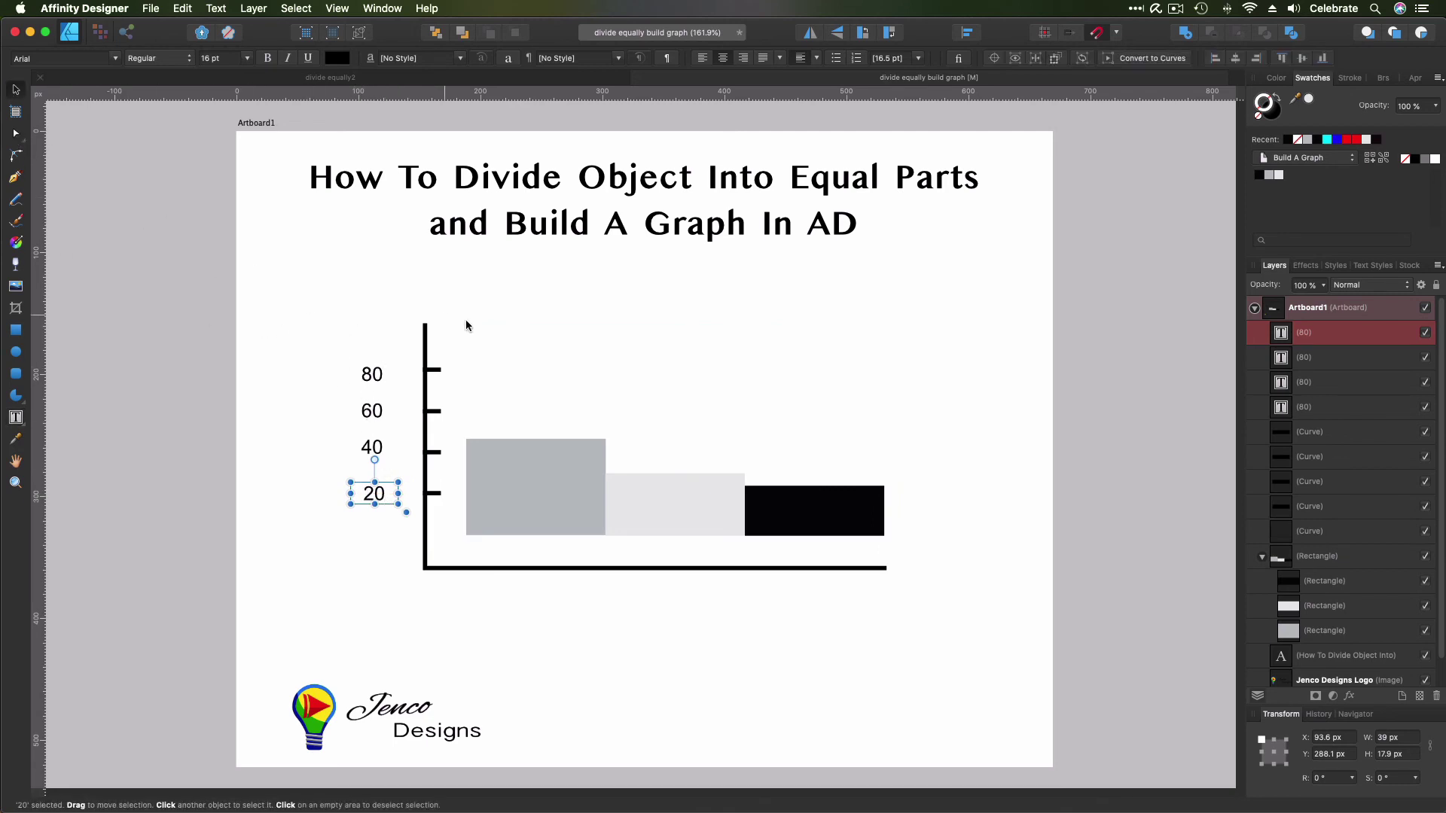
{"action": "left_click", "coordinate": [427, 351]}
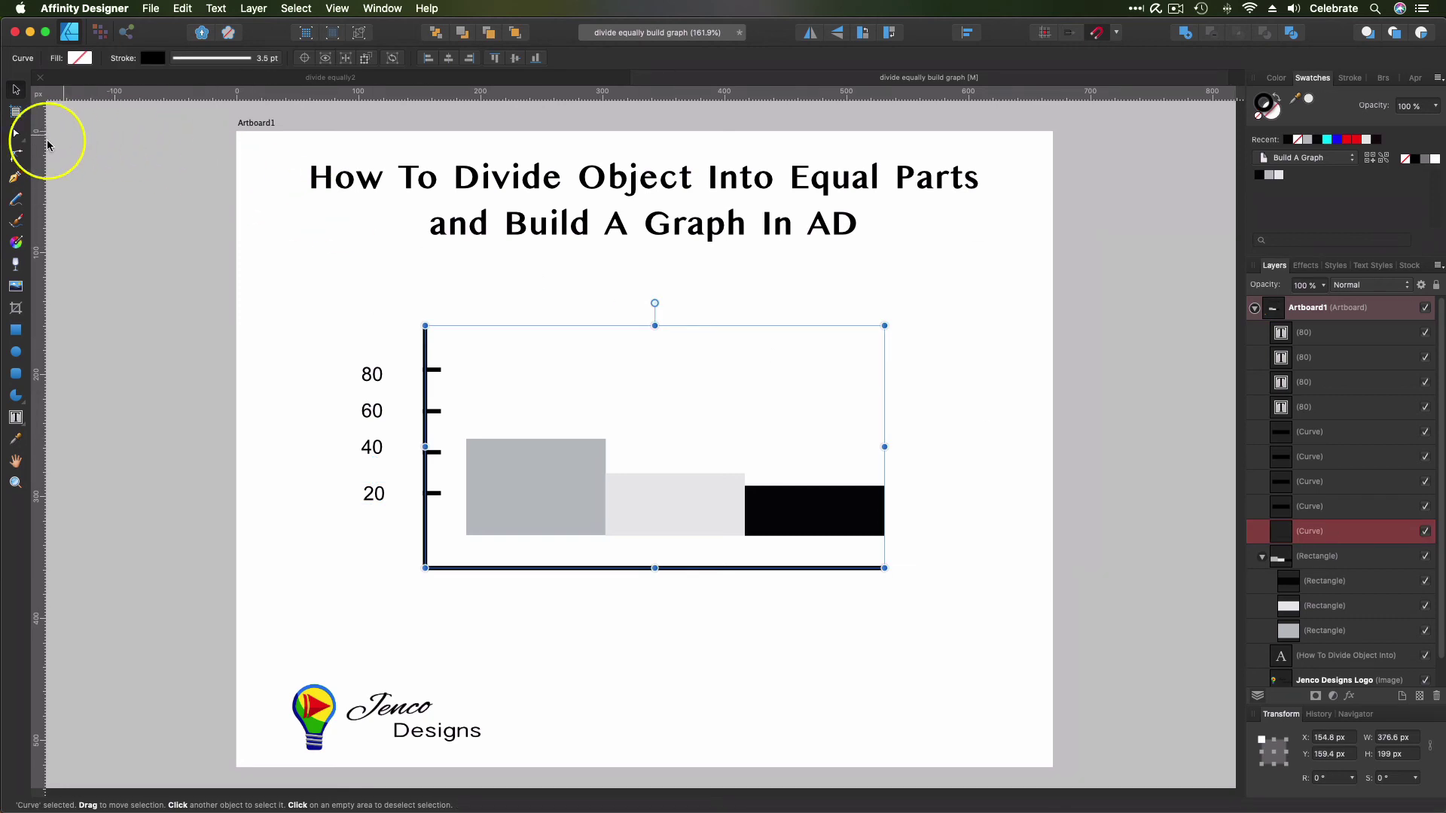
Step: Drag the vertical axis's top node down so it ends at the 80 tick
{"action": "left_click", "coordinate": [16, 134]}
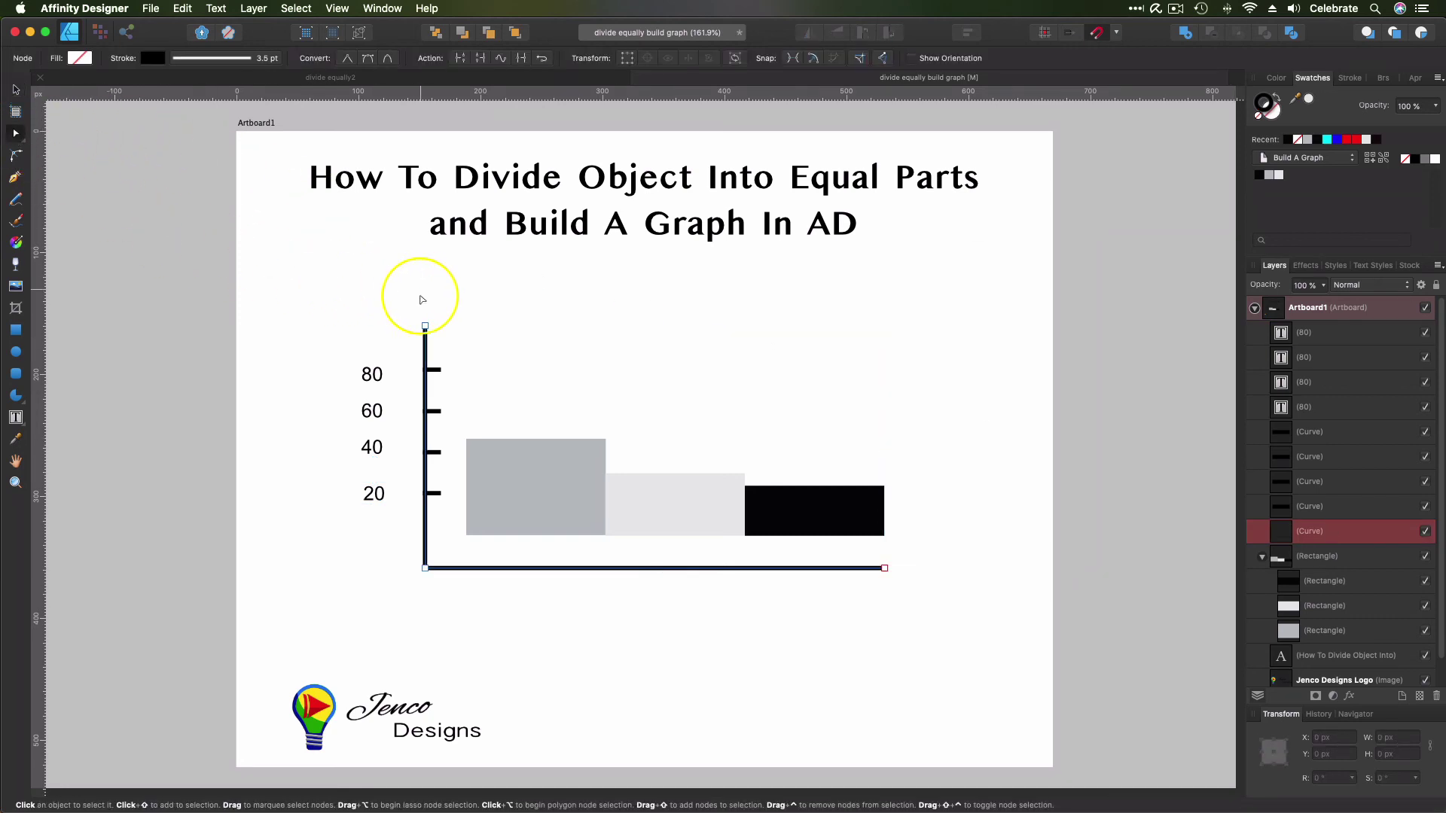
{"action": "left_click_drag", "start_coordinate": [426, 326], "coordinate": [427, 372]}
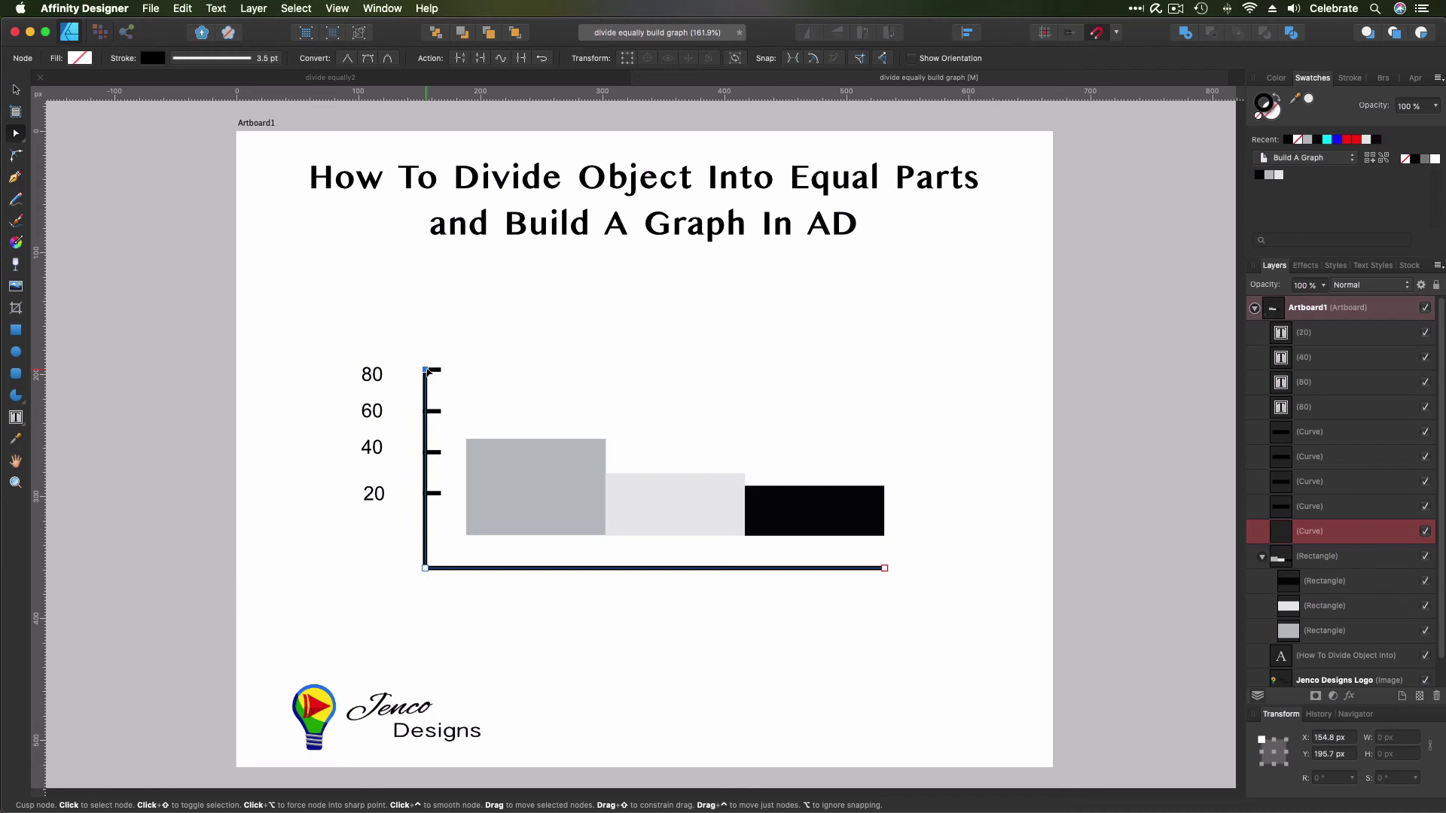
{"action": "left_click", "coordinate": [364, 323]}
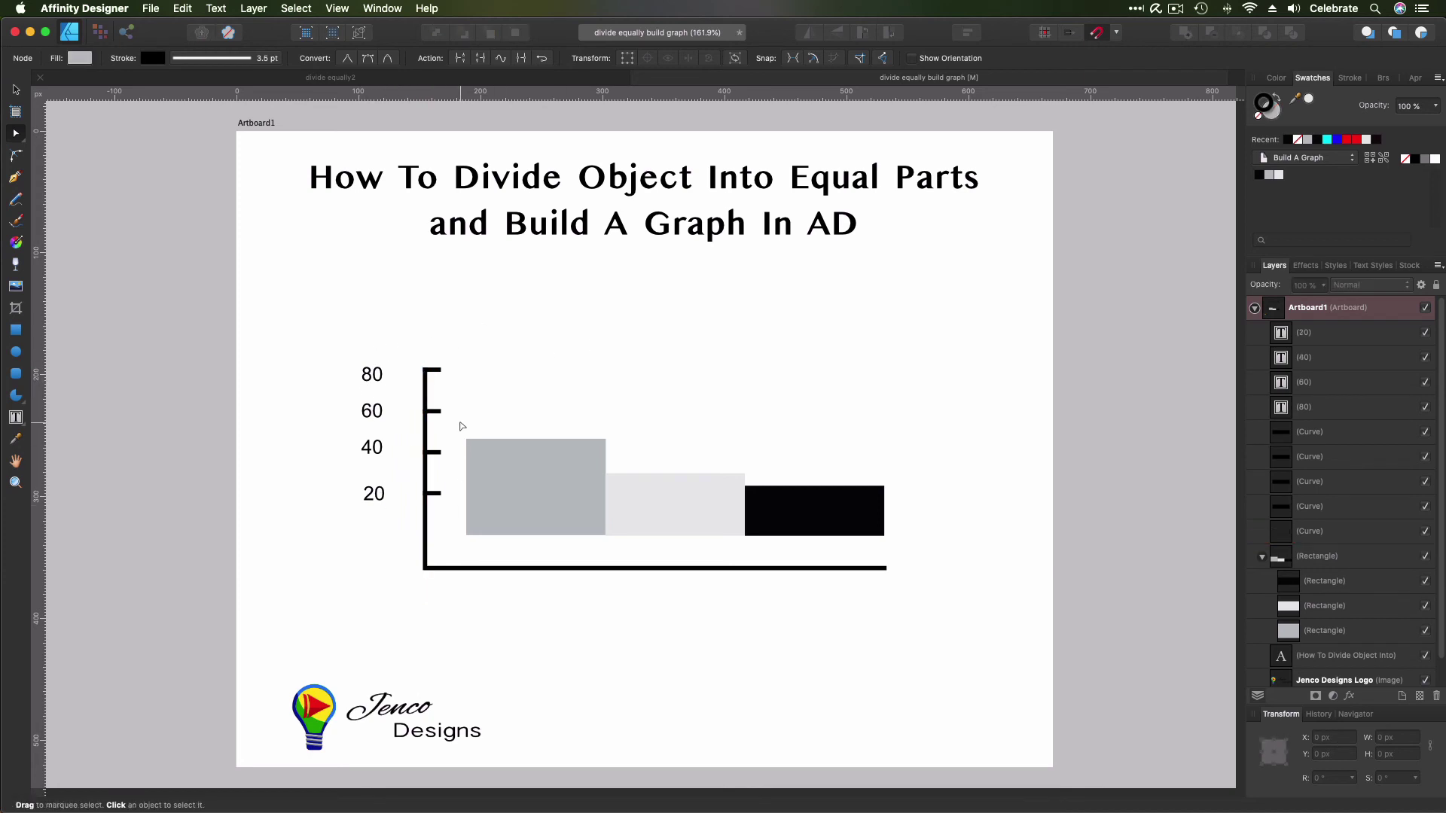
Step: Shift all four number labels right, closer to the axis
{"action": "left_click", "coordinate": [1344, 407], "text": "shift"}
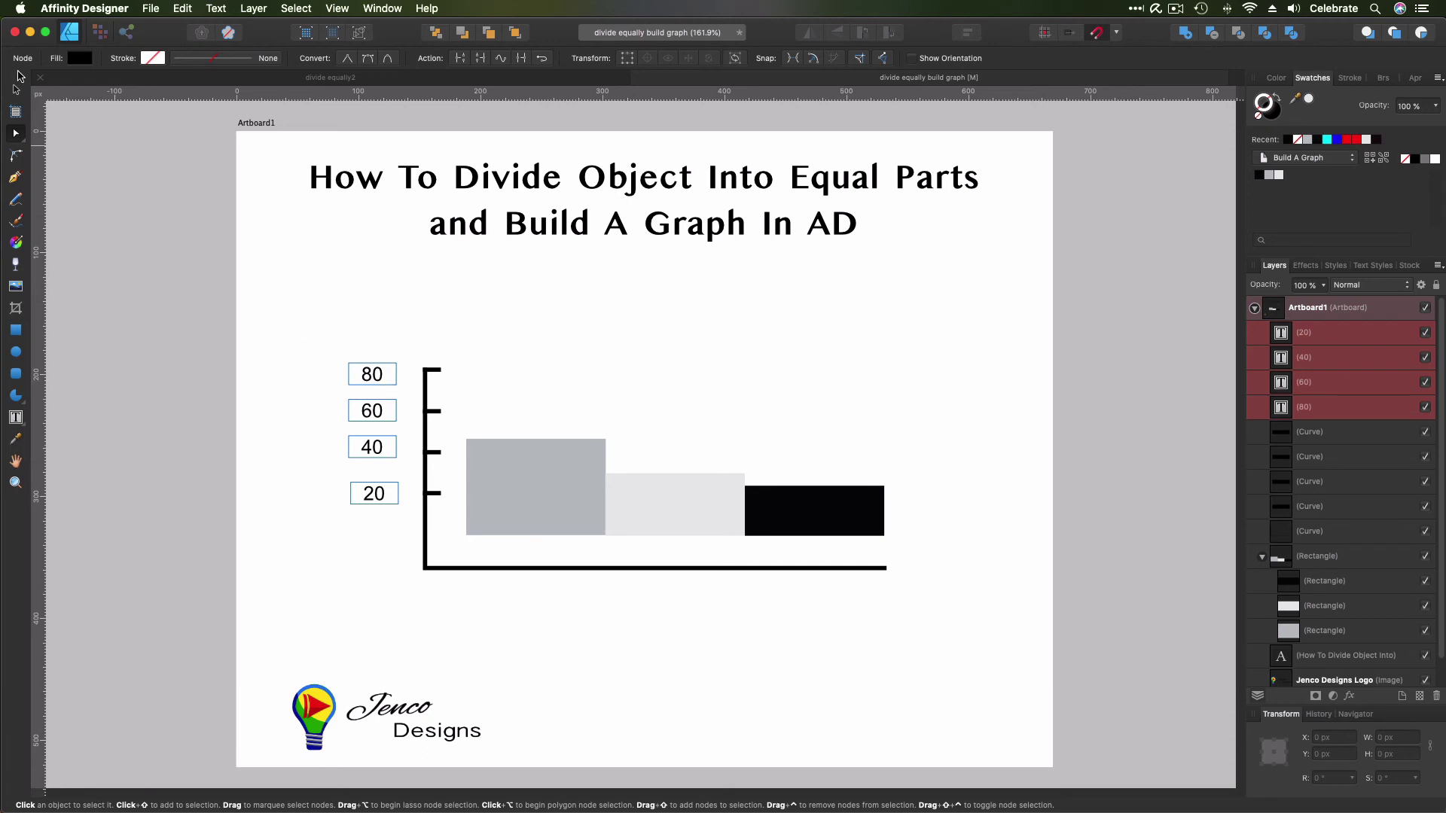
{"action": "left_click", "coordinate": [15, 90]}
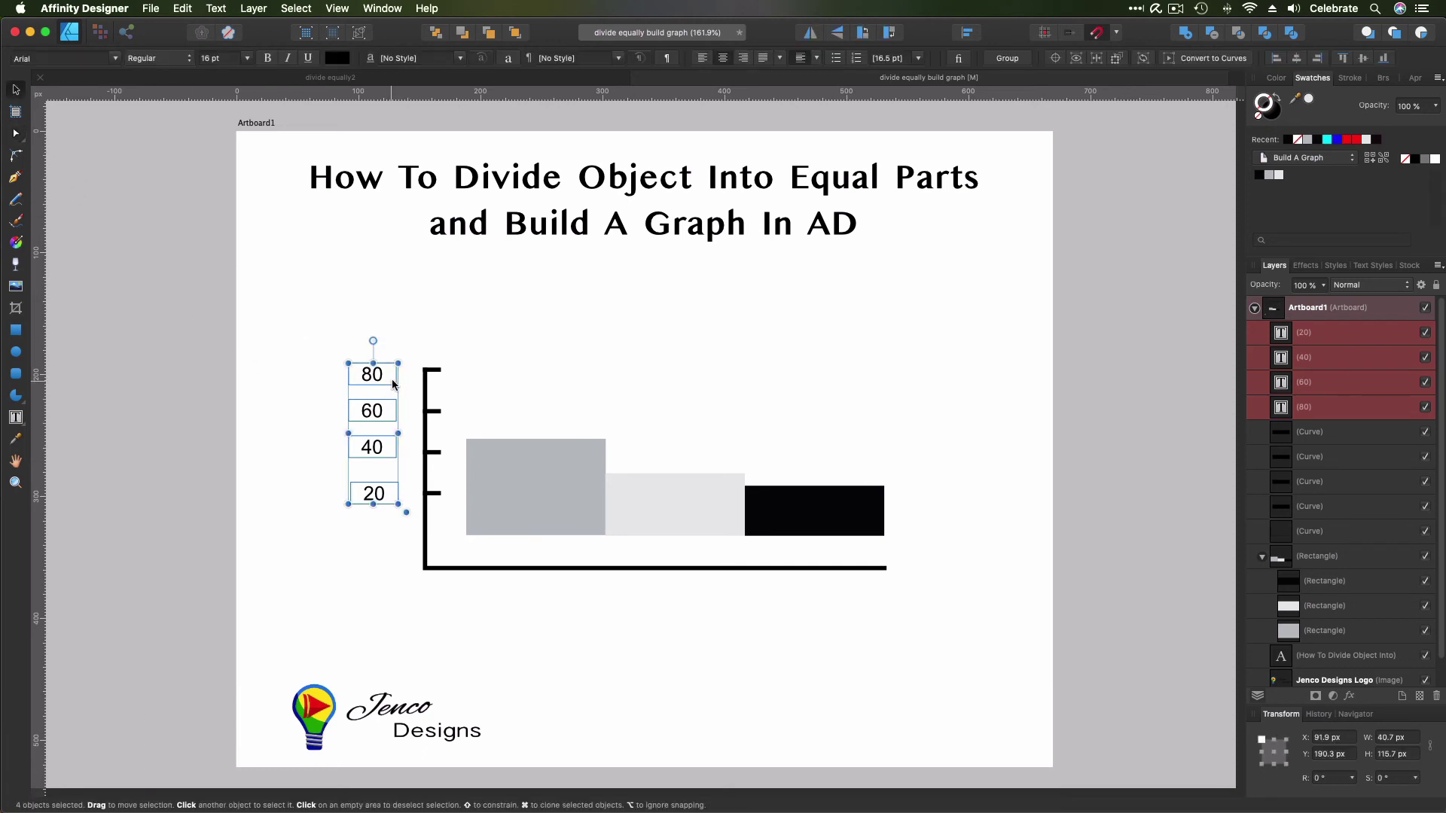
{"action": "left_click_drag", "start_coordinate": [396, 386], "coordinate": [406, 380]}
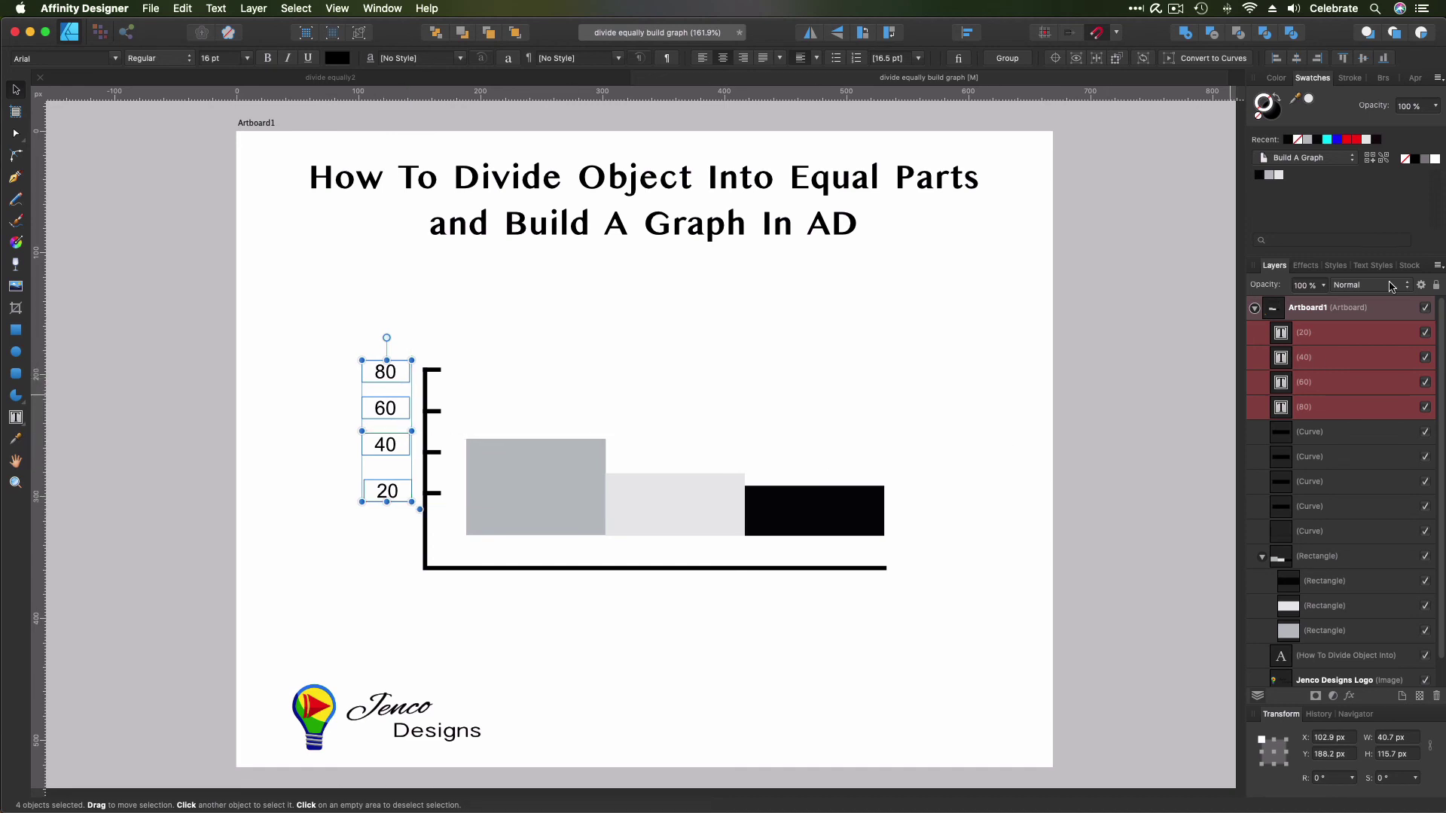
{"action": "left_click", "coordinate": [348, 523]}
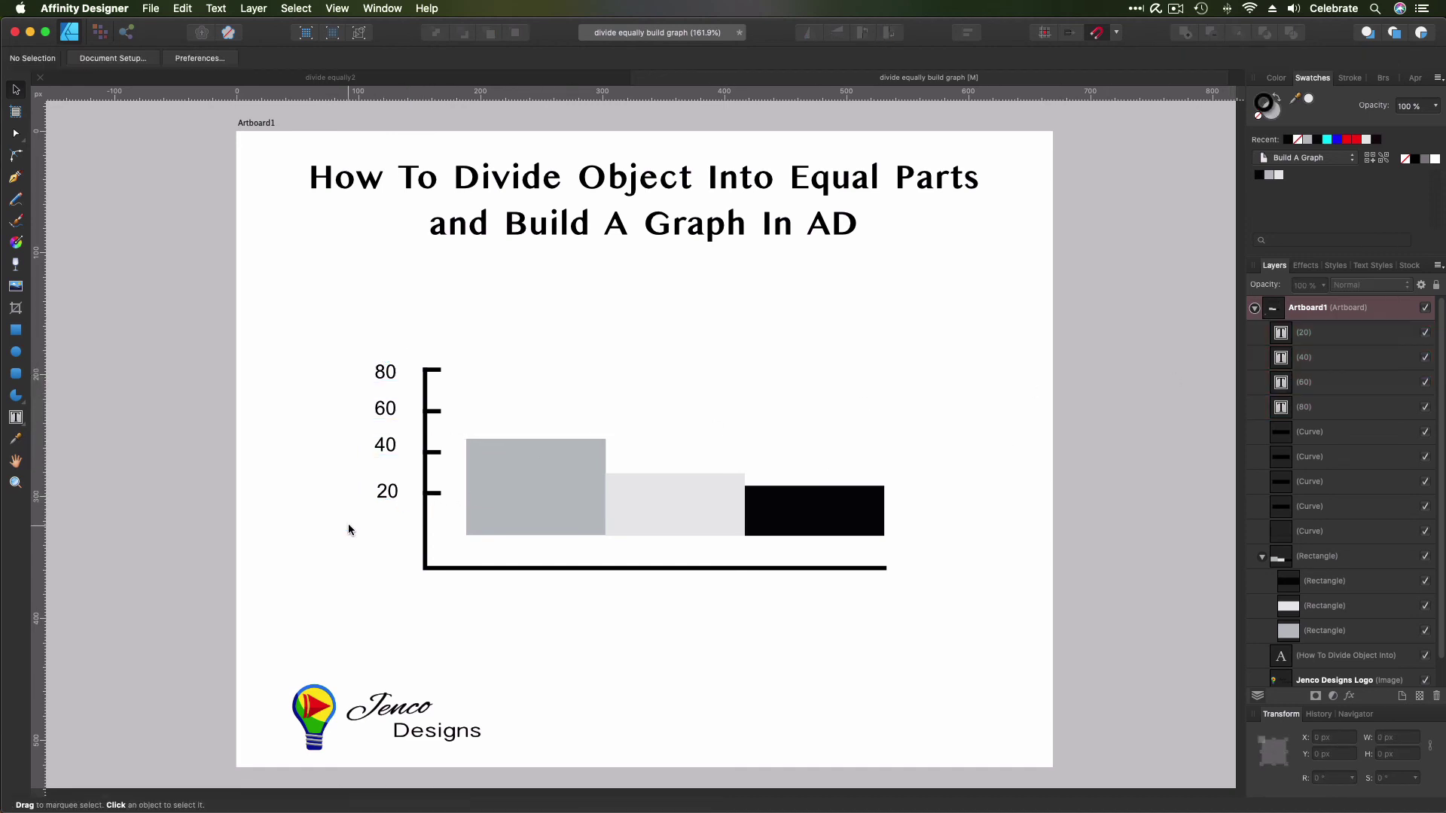
Step: Nudge the 40 label down so the label gaps are even
{"action": "left_click", "coordinate": [392, 447]}
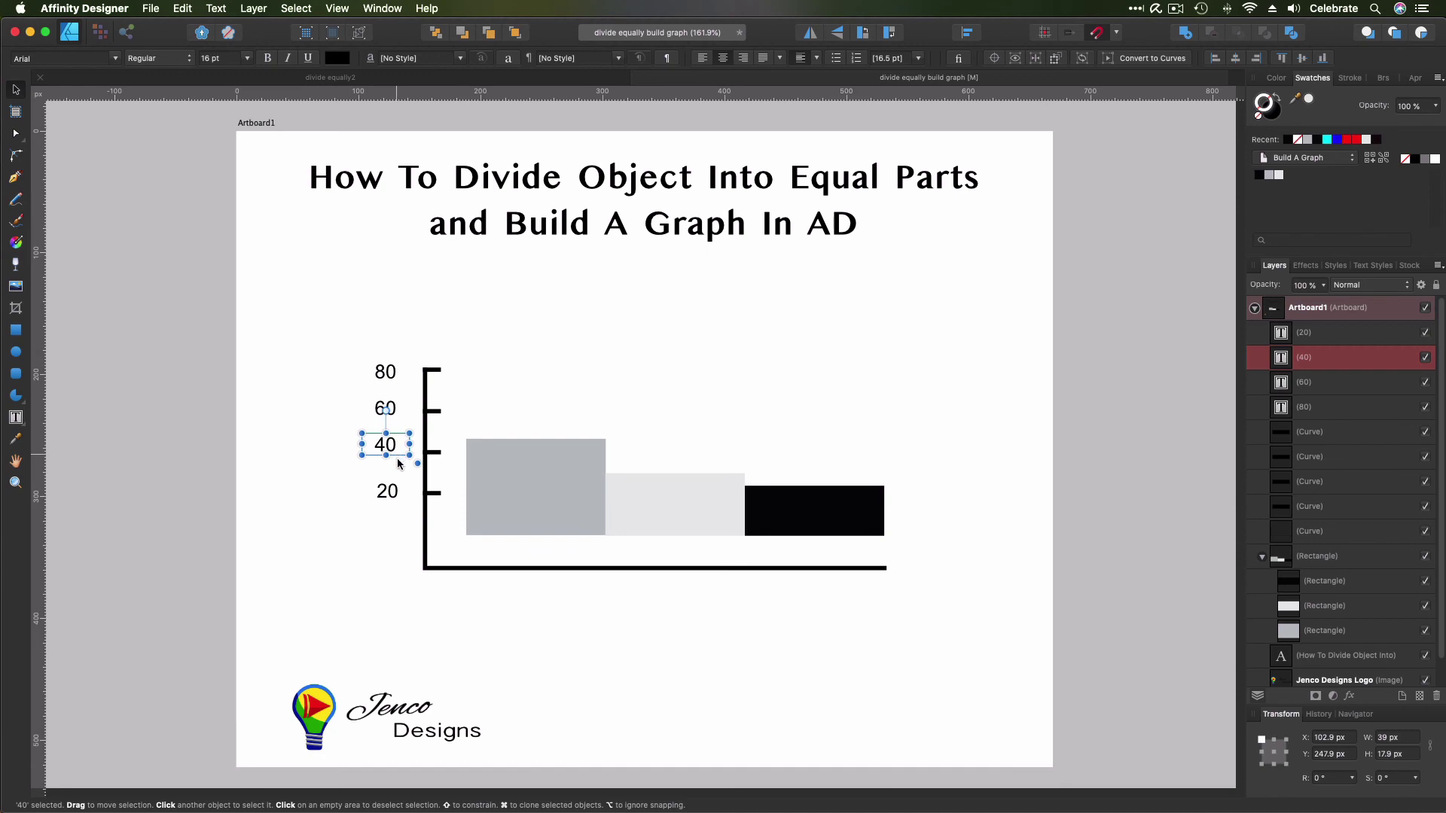
{"action": "left_click_drag", "start_coordinate": [396, 458], "coordinate": [397, 467]}
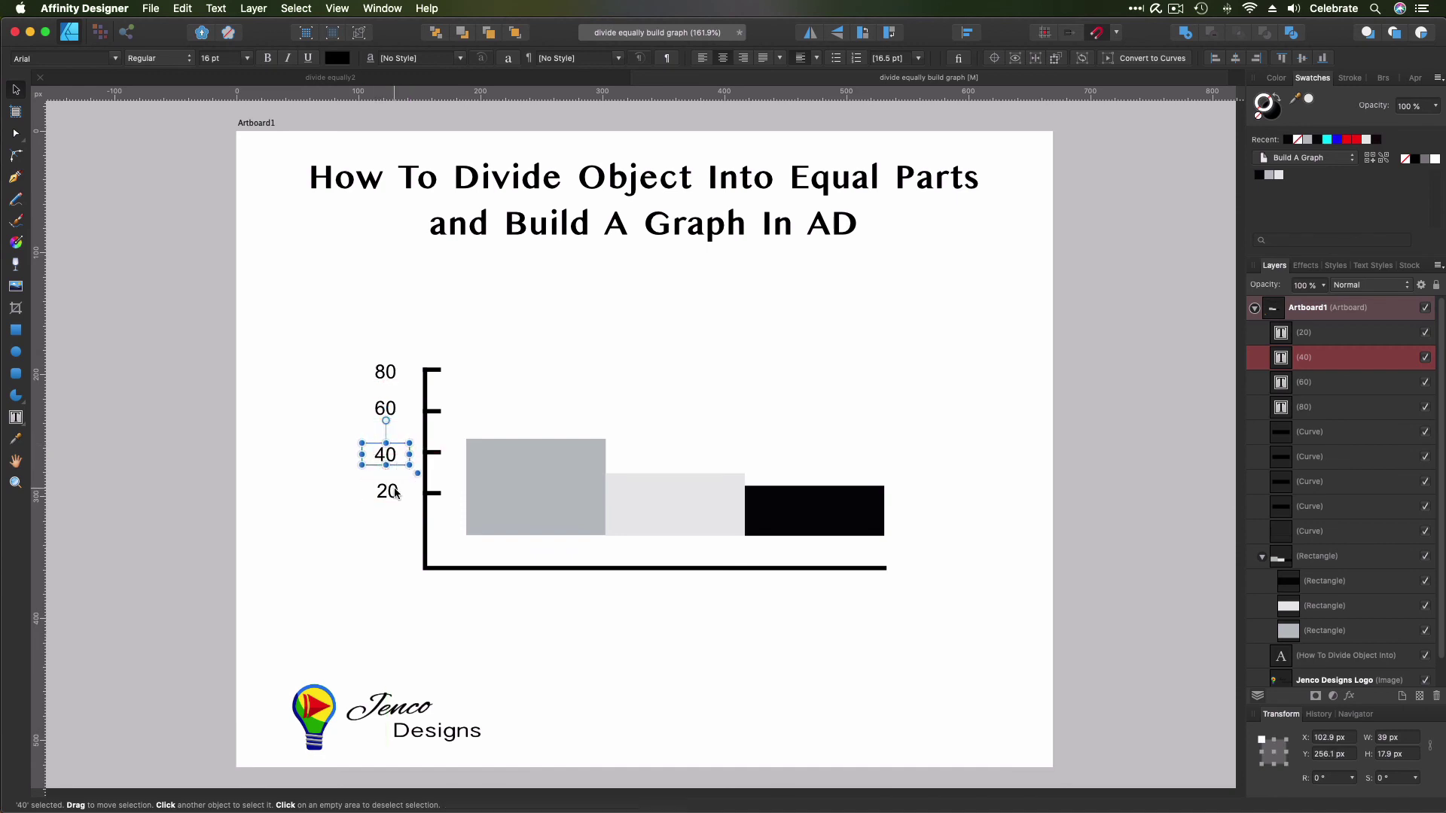
{"action": "left_click", "coordinate": [379, 586]}
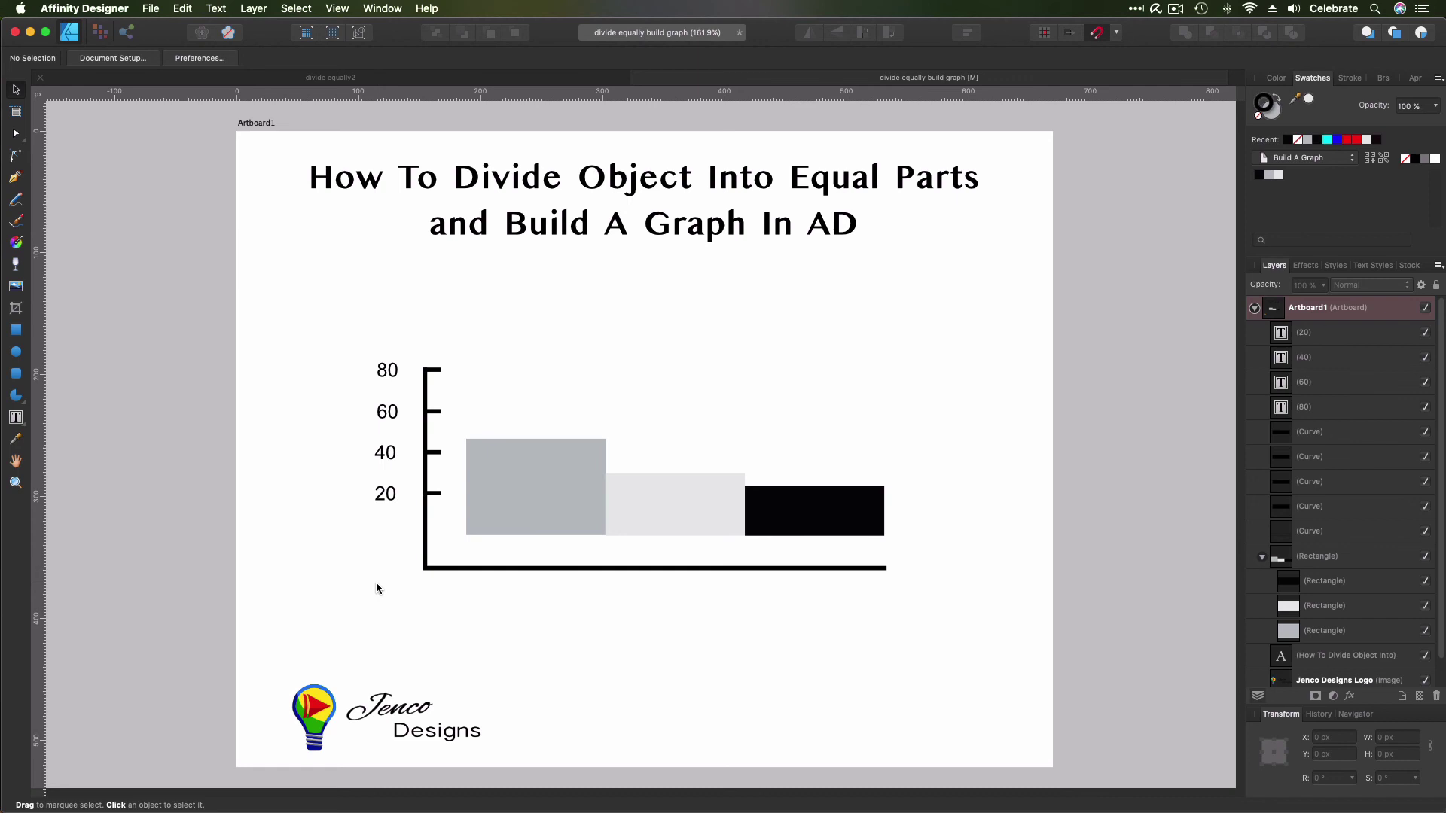
Step: Add a 'Silver' text label beneath the silver bar, fixing the typo
{"action": "left_click", "coordinate": [17, 418]}
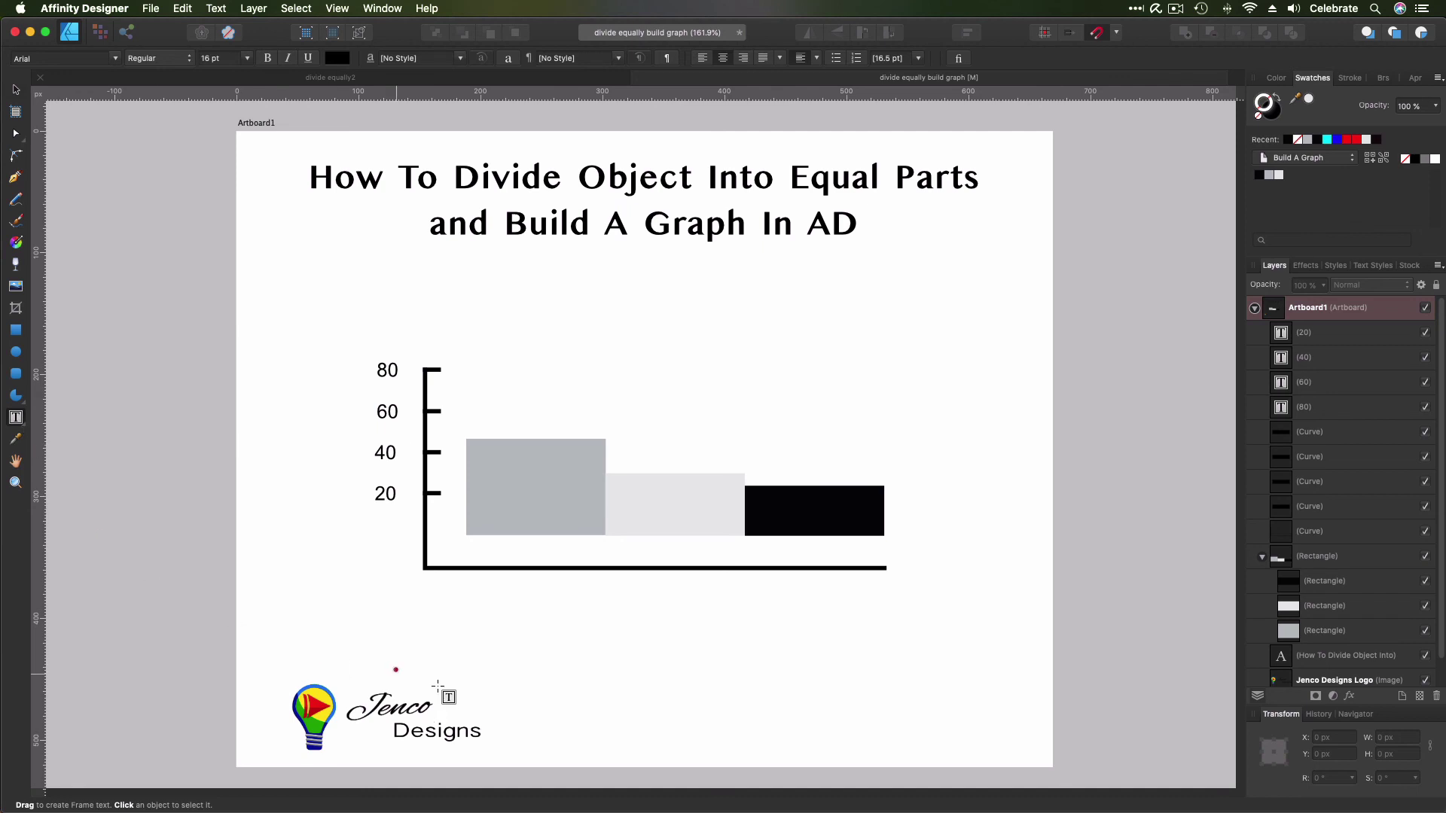
{"action": "left_click_drag", "start_coordinate": [491, 583], "coordinate": [581, 608]}
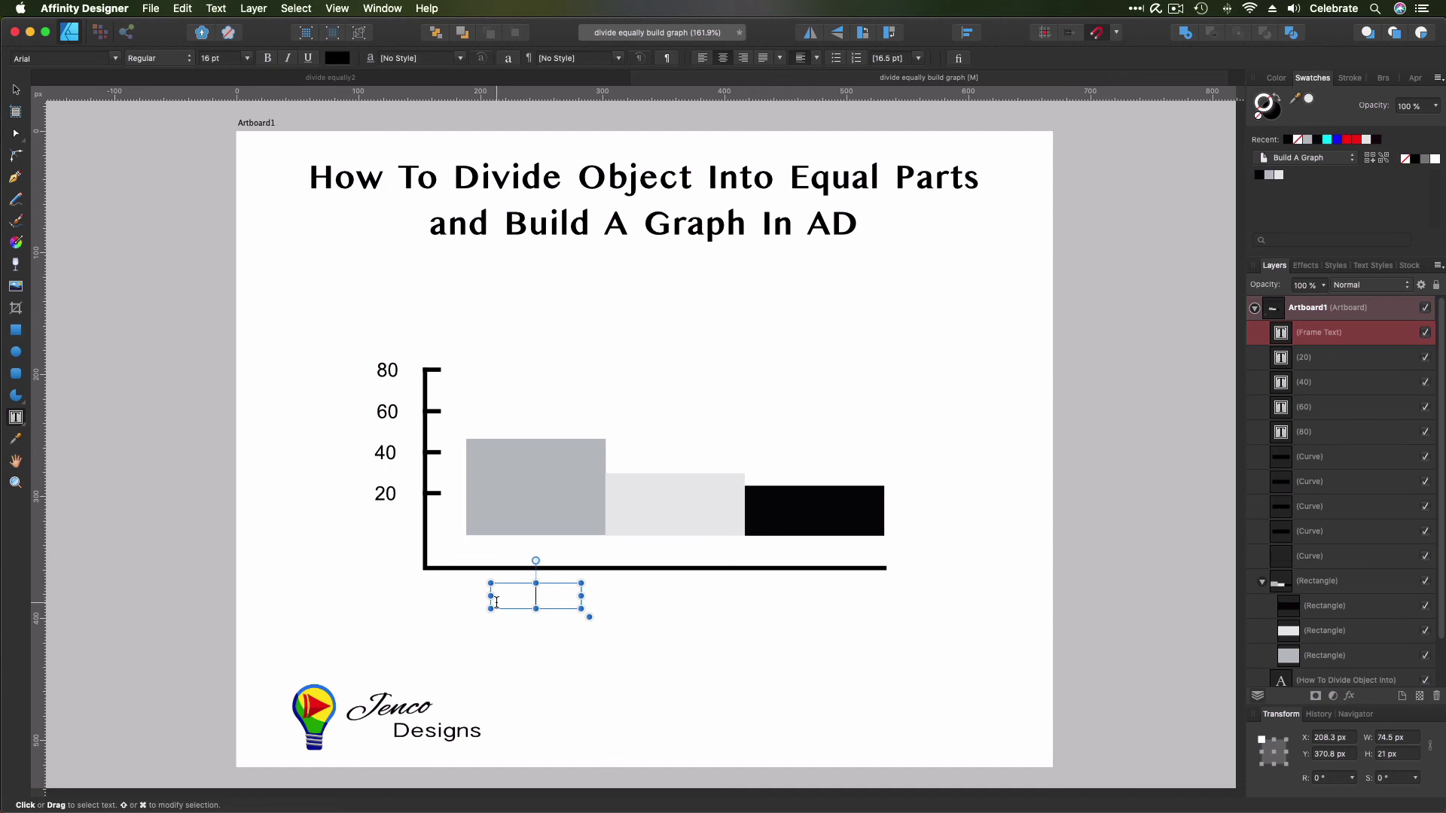
{"action": "type", "text": "Silvwer"}
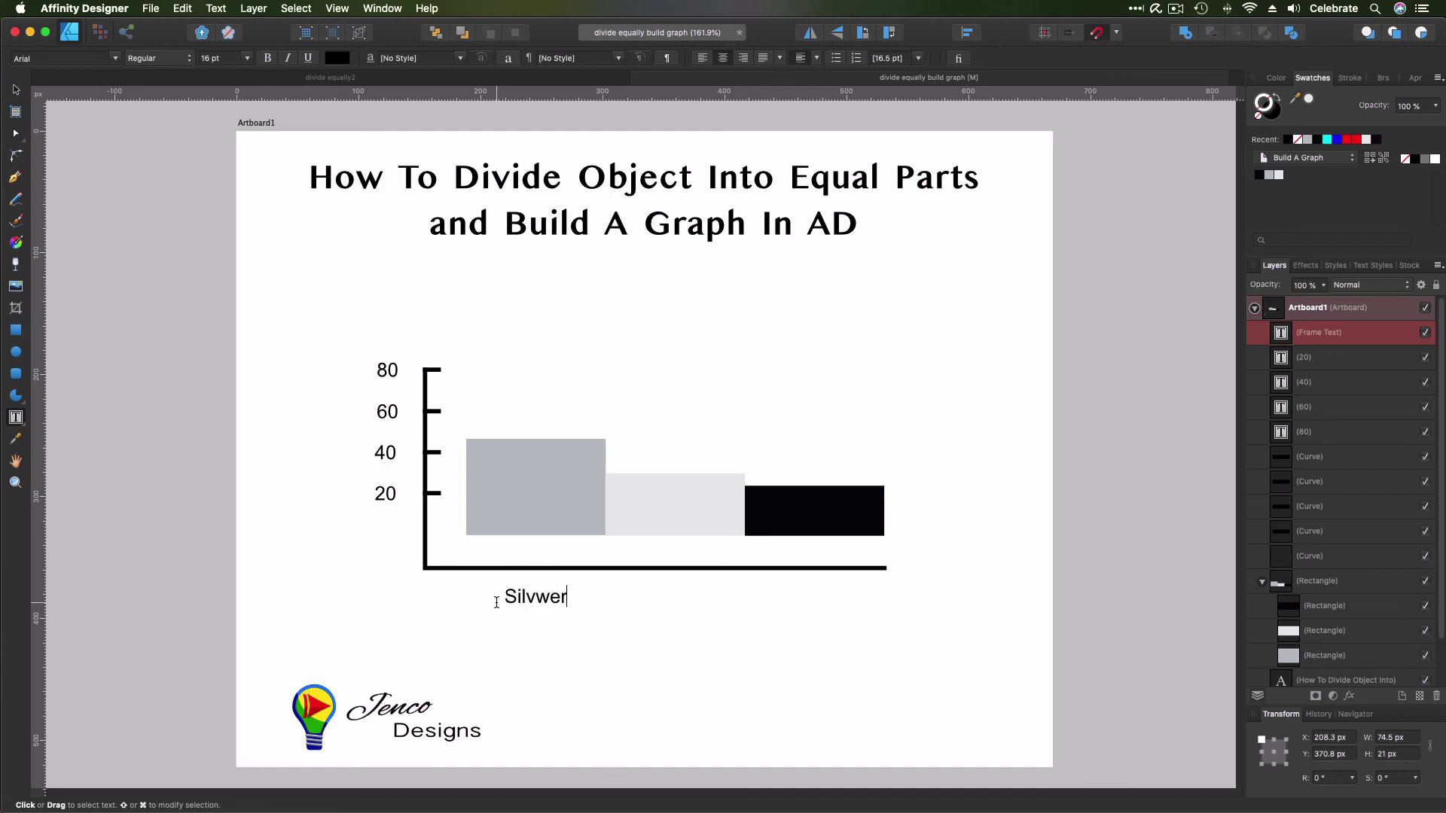
{"action": "key", "text": "super+z"}
{"action": "key", "text": "super+z"}
{"action": "key", "text": "super+z"}
{"action": "key", "text": "super+z"}
{"action": "type", "text": "ver"}
{"action": "key", "text": "Escape"}
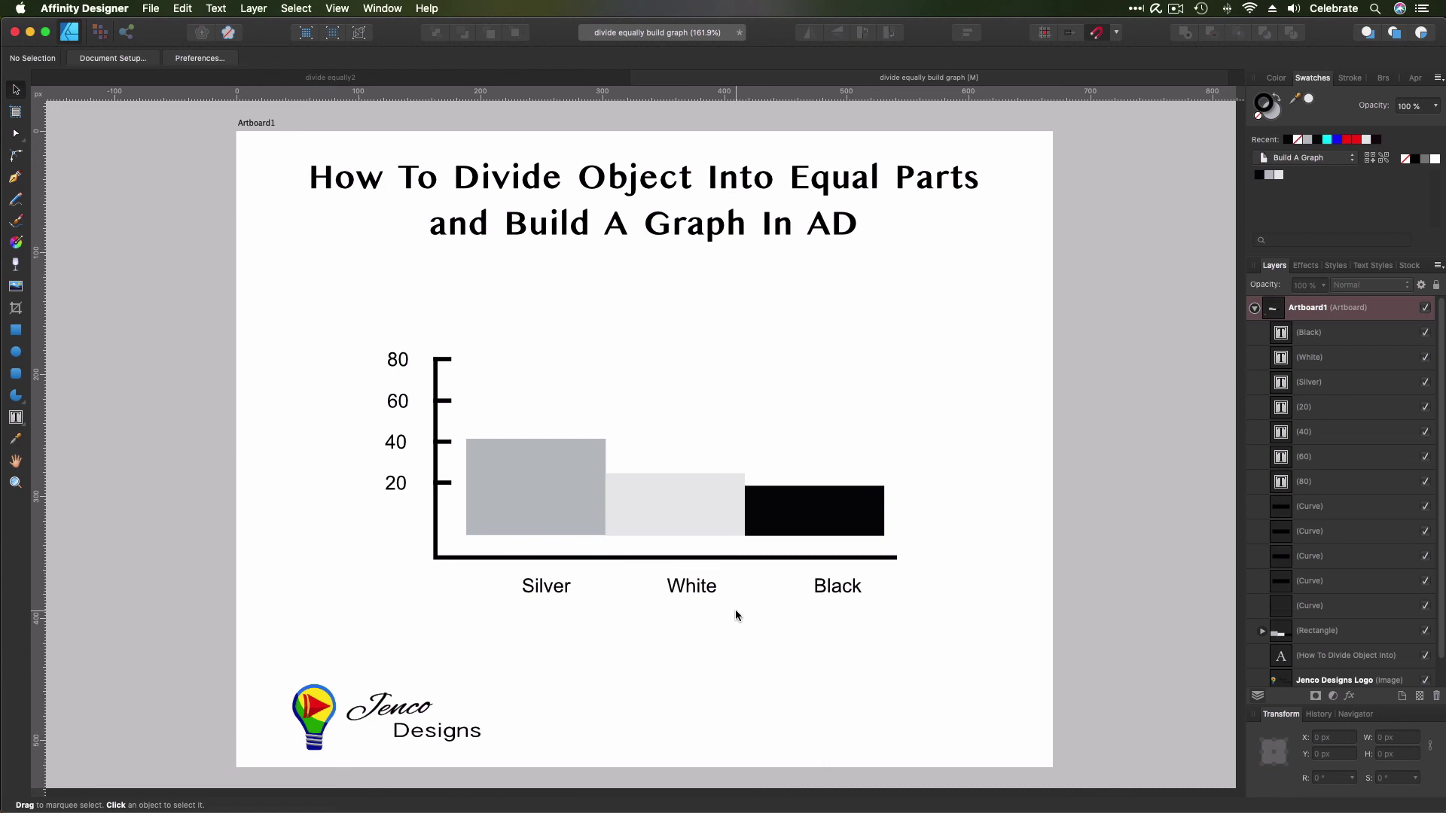
Step: Select all graph layers and scale the graph up to 501.3 × 260.8 px
{"action": "left_click", "coordinate": [1331, 637]}
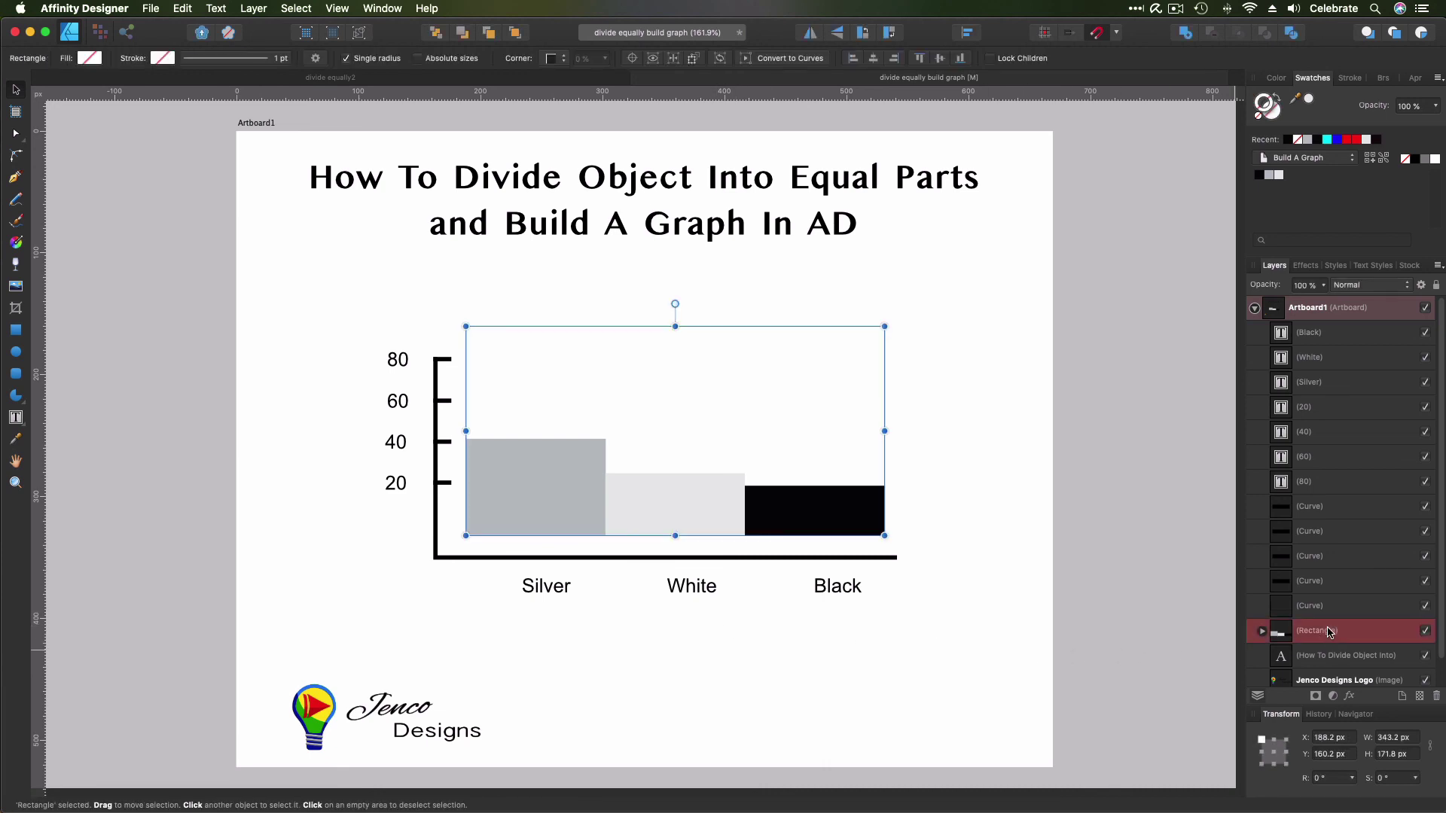
{"action": "left_click", "coordinate": [1336, 336], "text": "shift"}
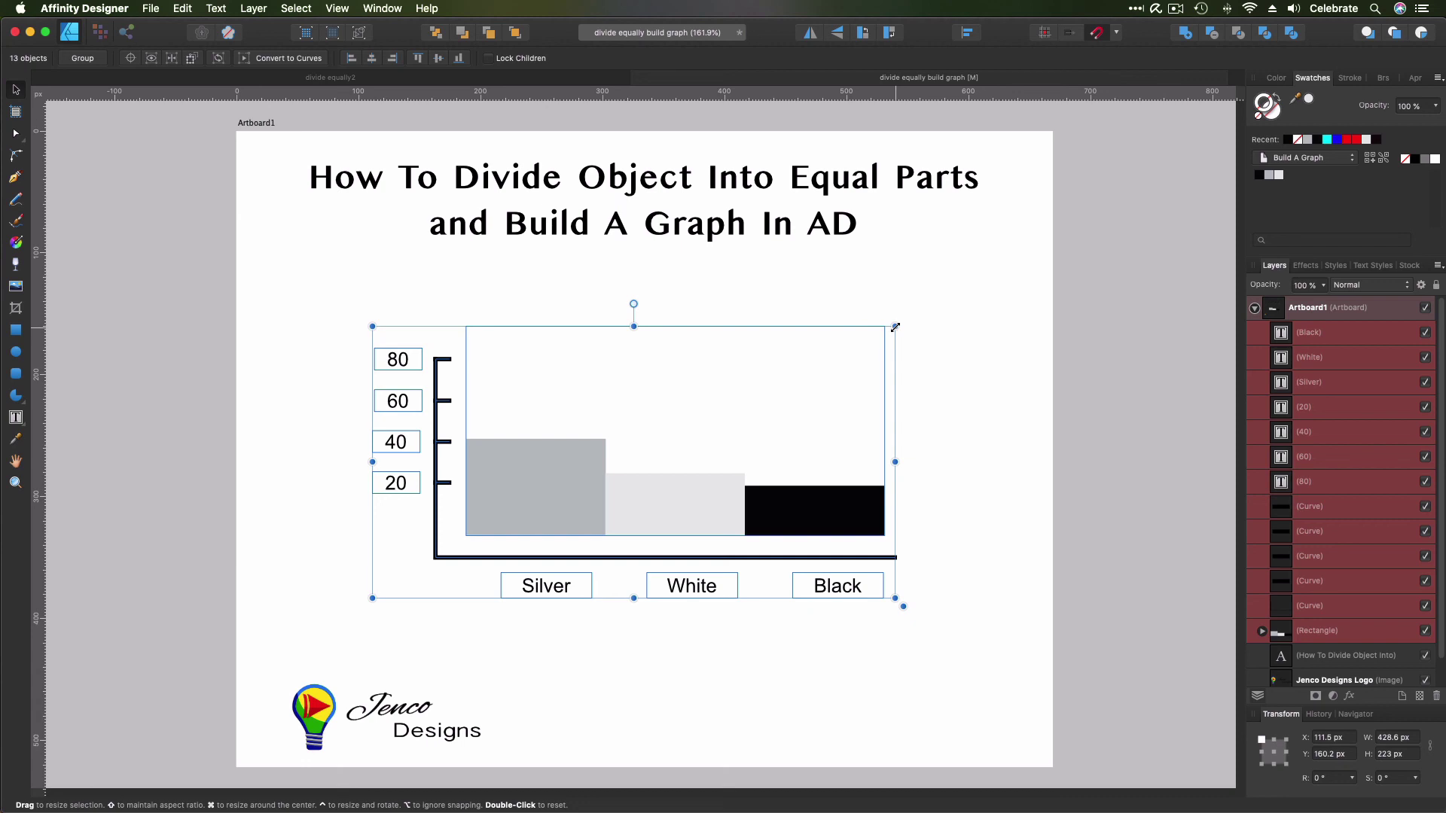
{"action": "left_click_drag", "start_coordinate": [895, 327], "coordinate": [942, 310]}
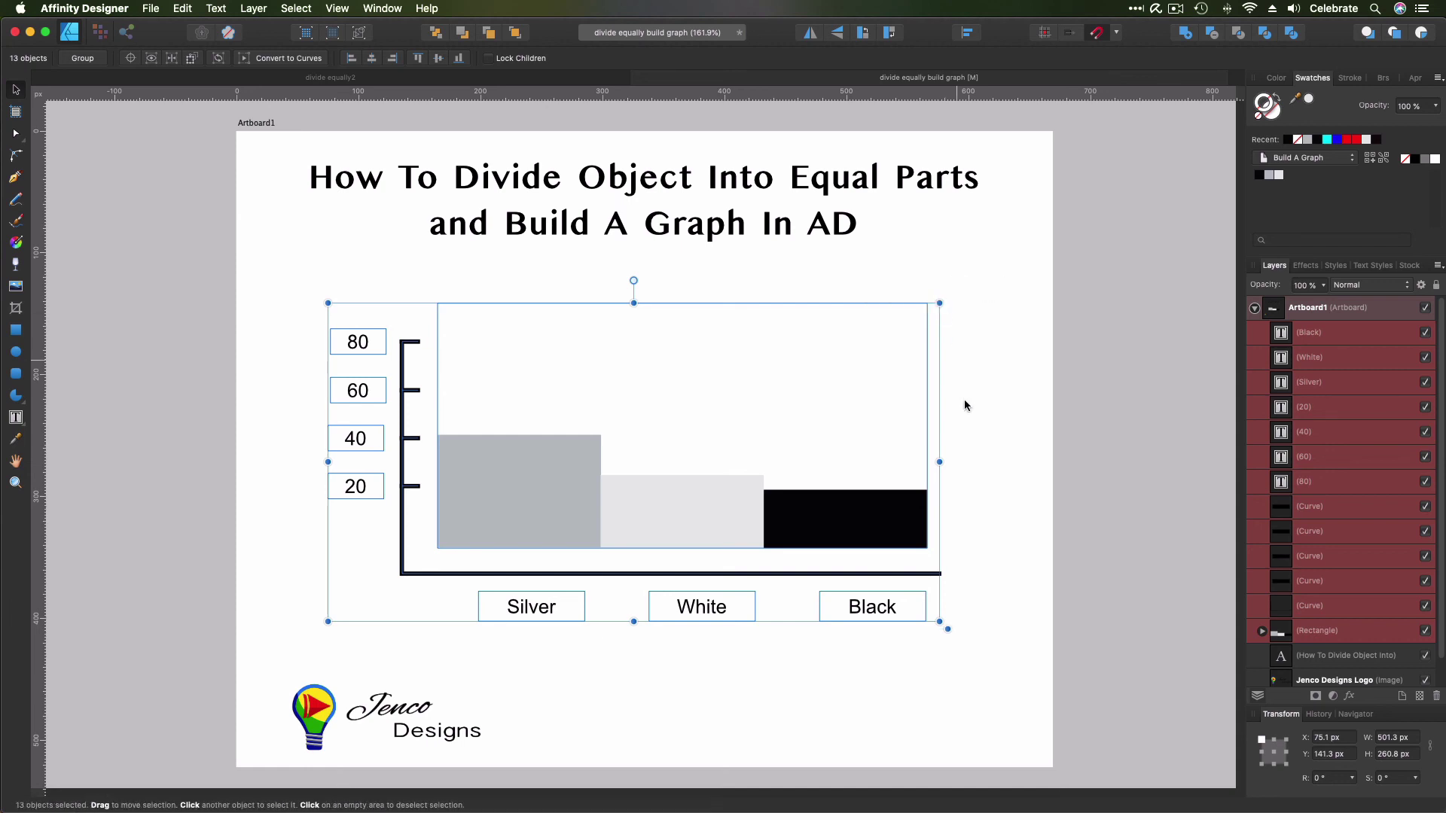
{"action": "left_click", "coordinate": [92, 128]}
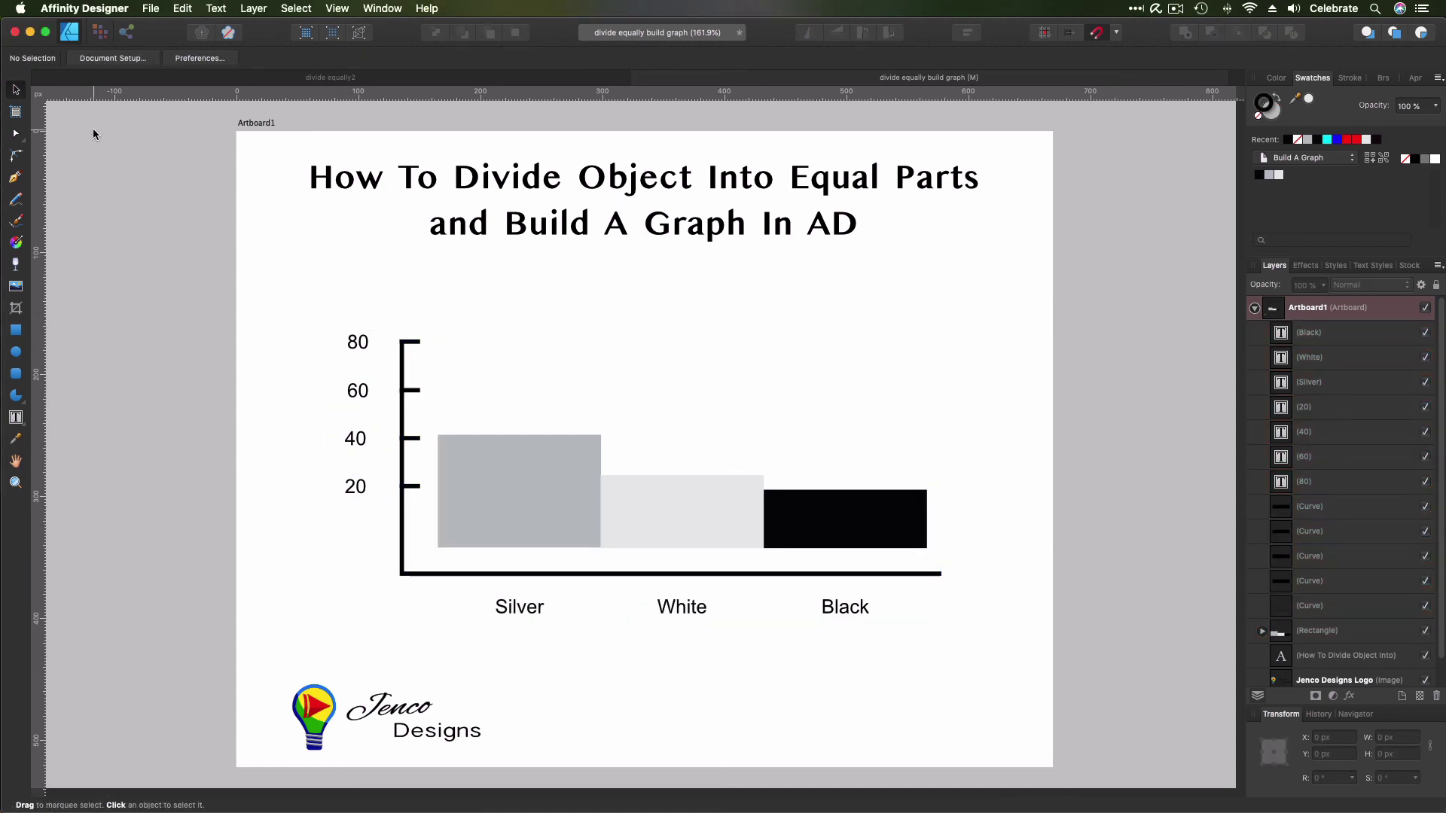